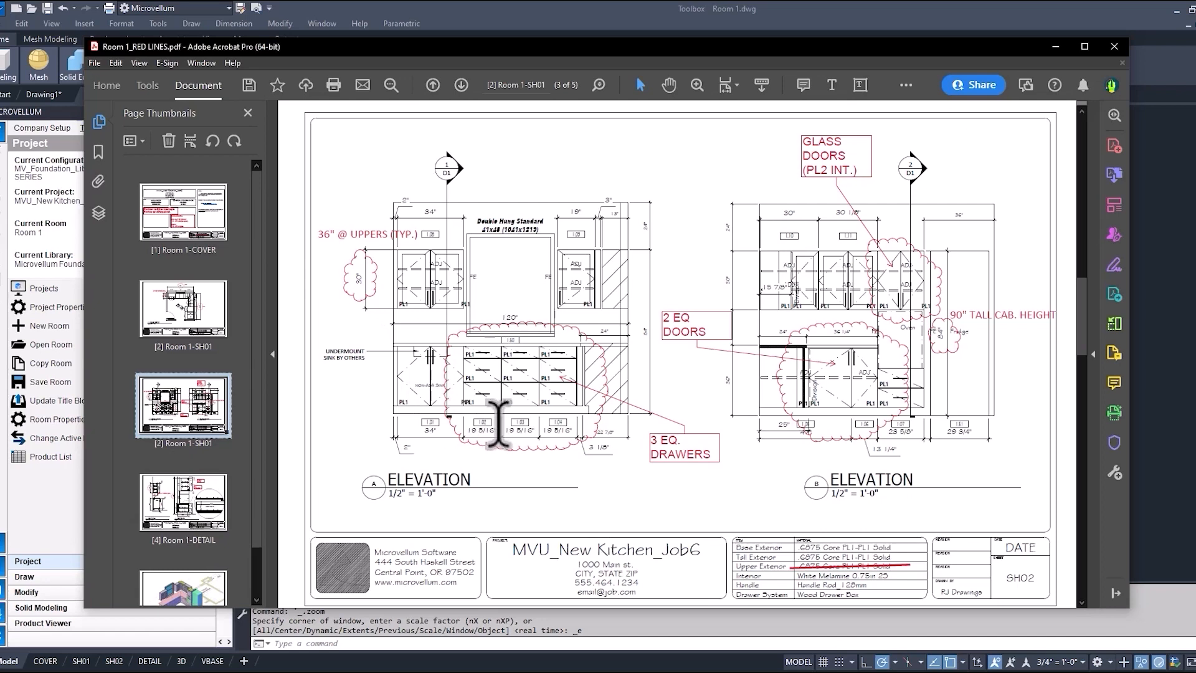
Rename the project's specification group as "PL1_PL2 Kitchen Cabinets" in the Project Specification Group Setup.
left_click(199, 503)
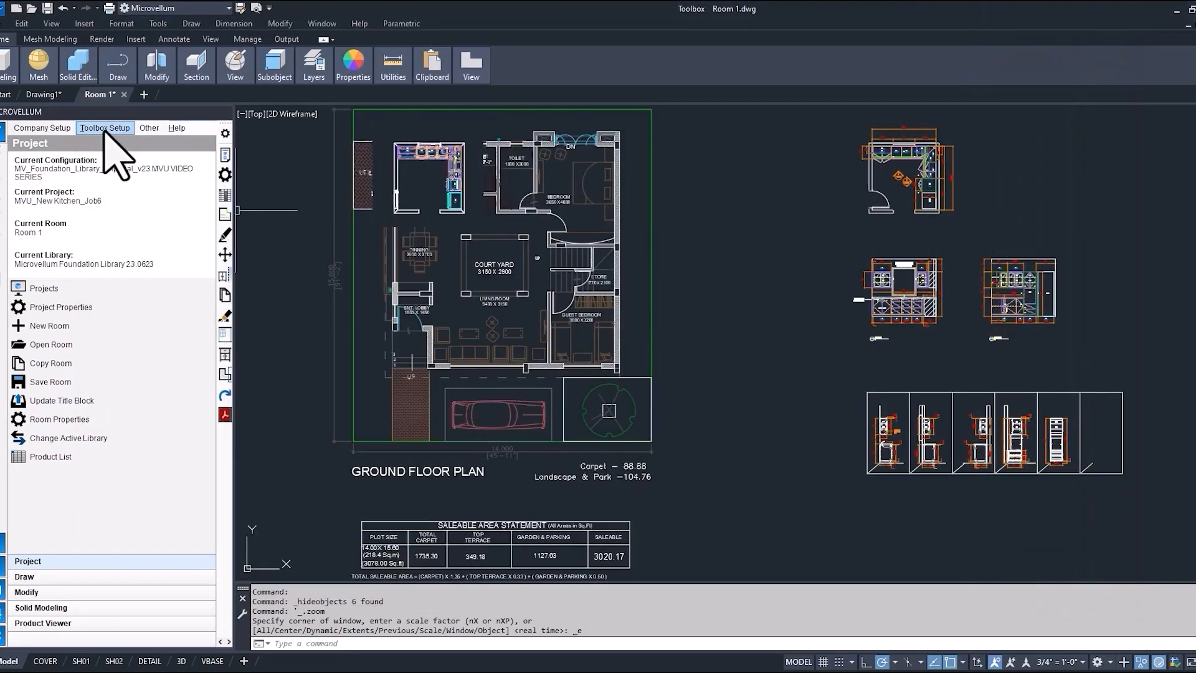
left_click(105, 131)
left_click(130, 202)
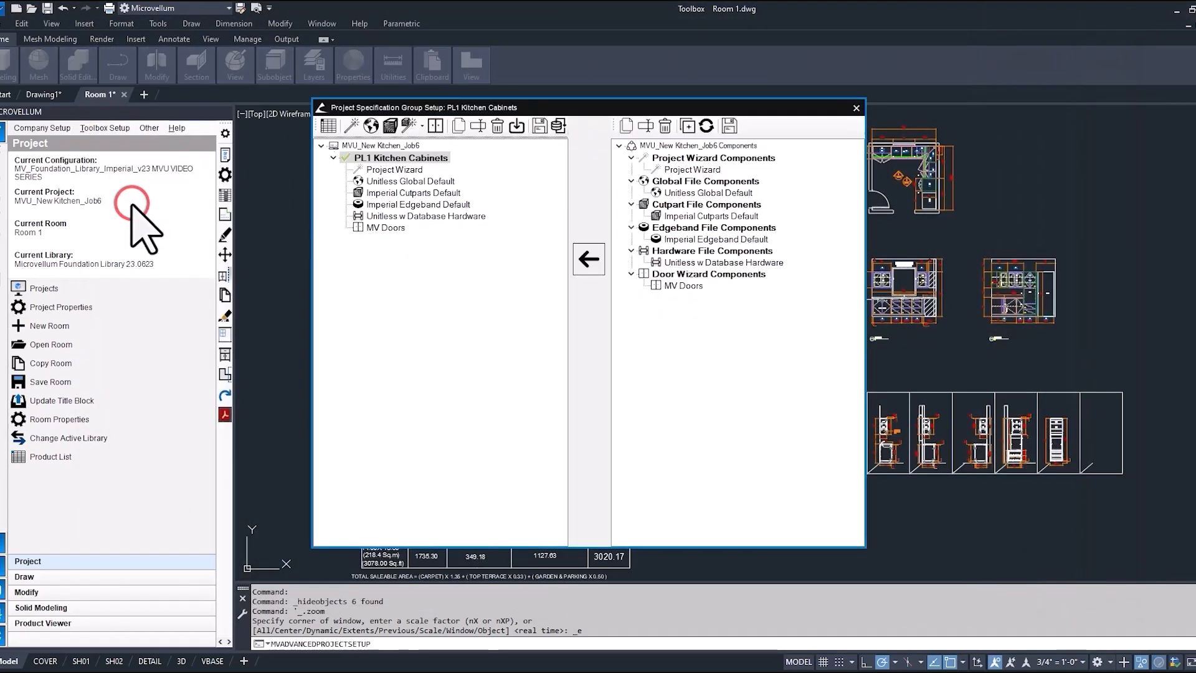
right_click(368, 160)
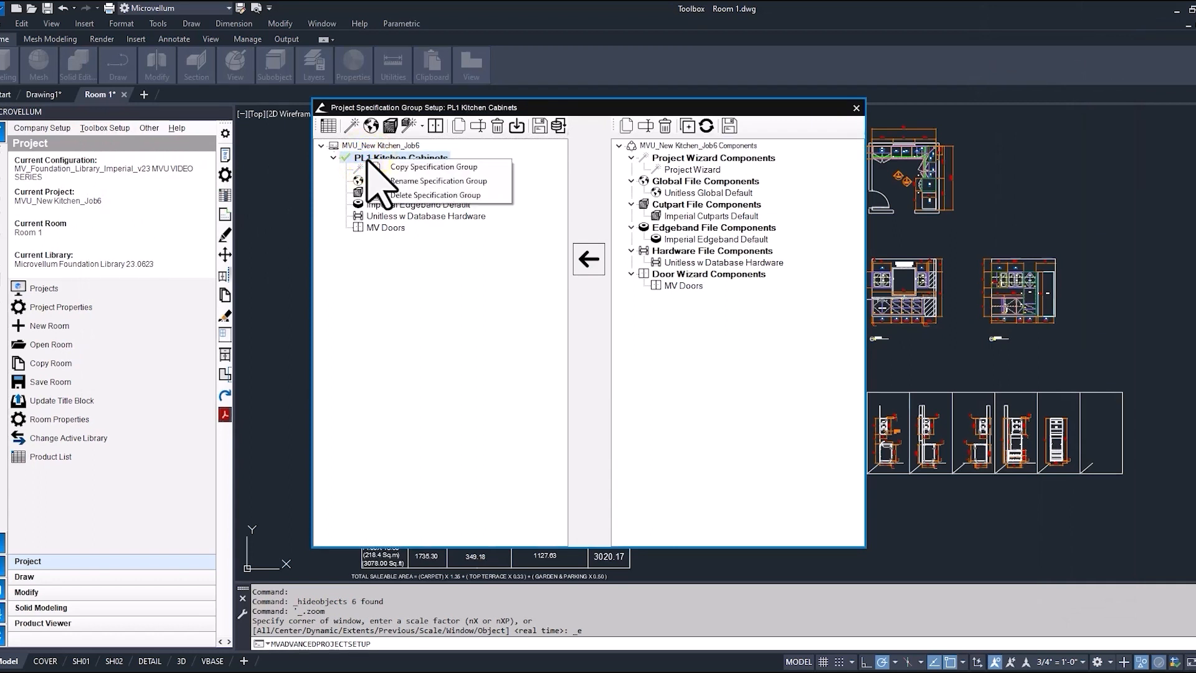
left_click(398, 180)
left_click(472, 341)
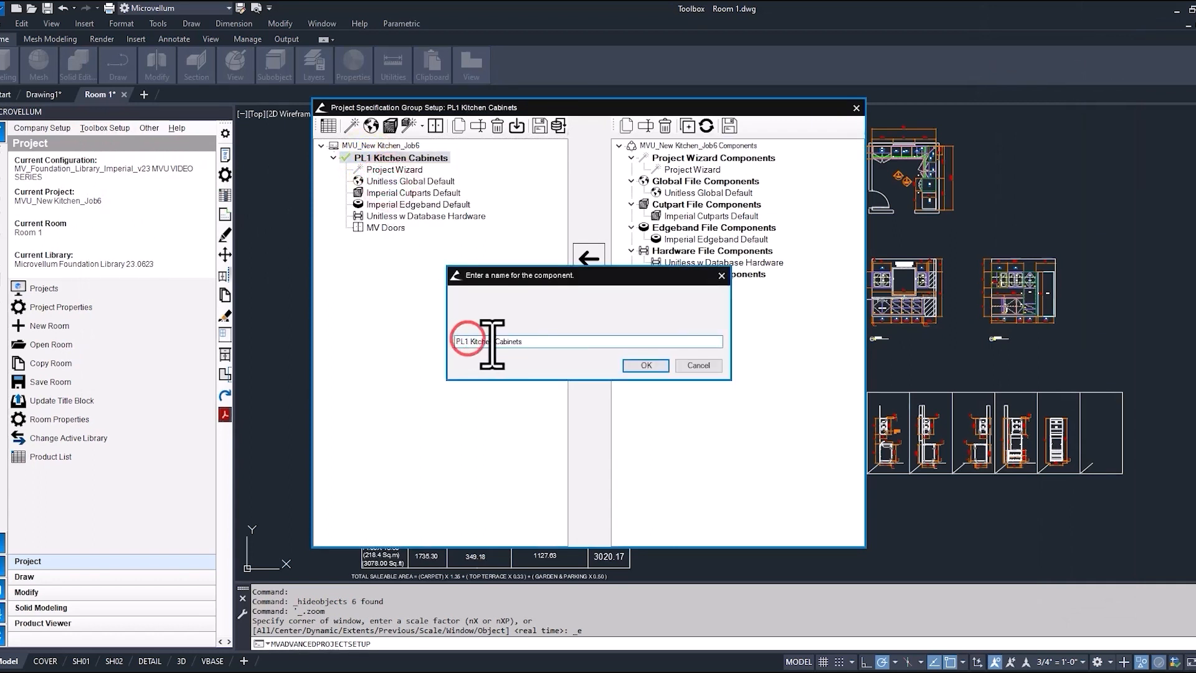
key("BackSpace")
type("_PL2")
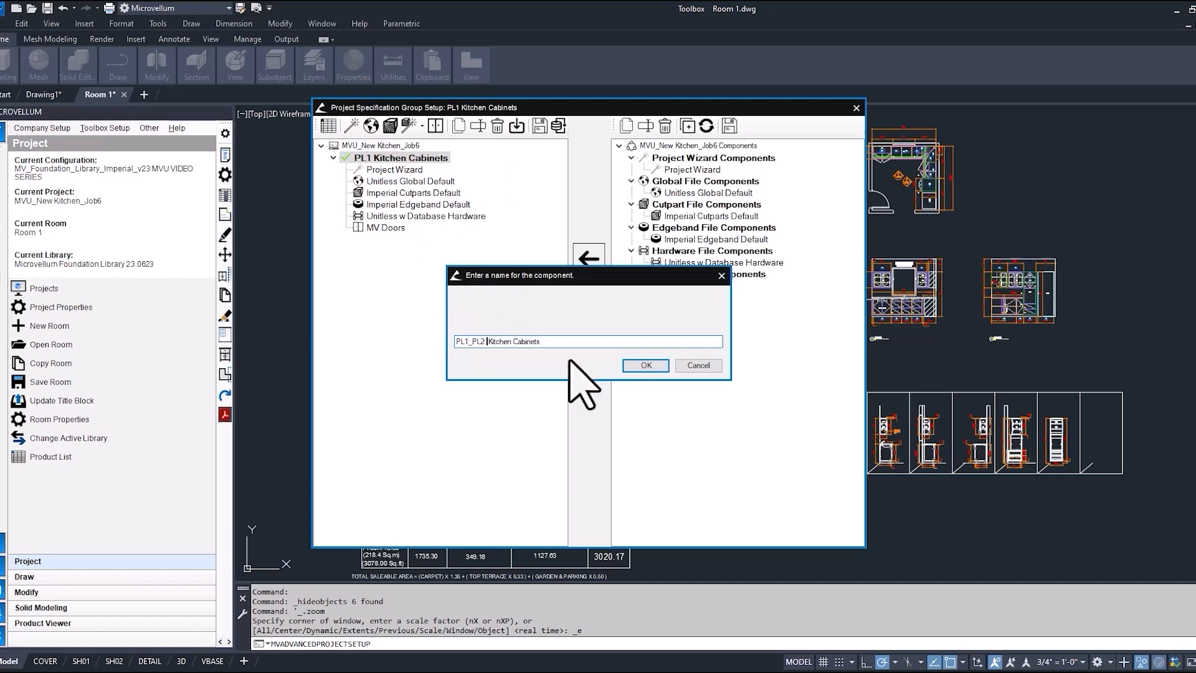
left_click(636, 363)
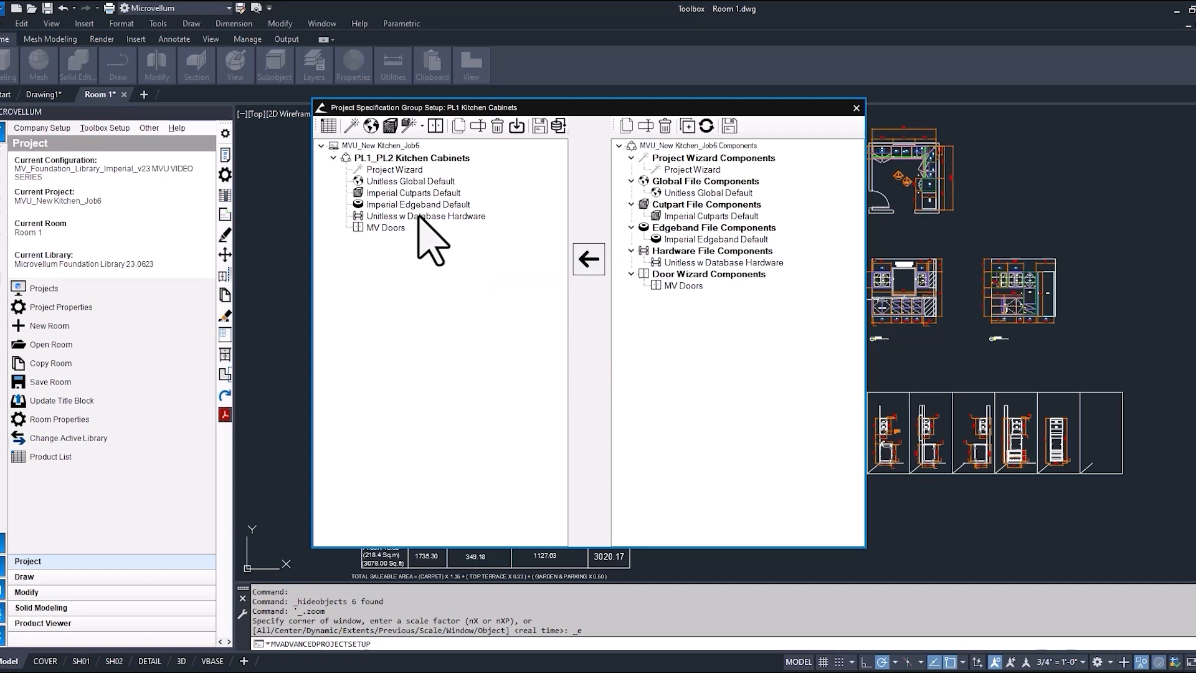
Check the red-lined elevations and set the default Tall Cabinet Height to 90 in the specification group's Project Wizard.
left_click(396, 171)
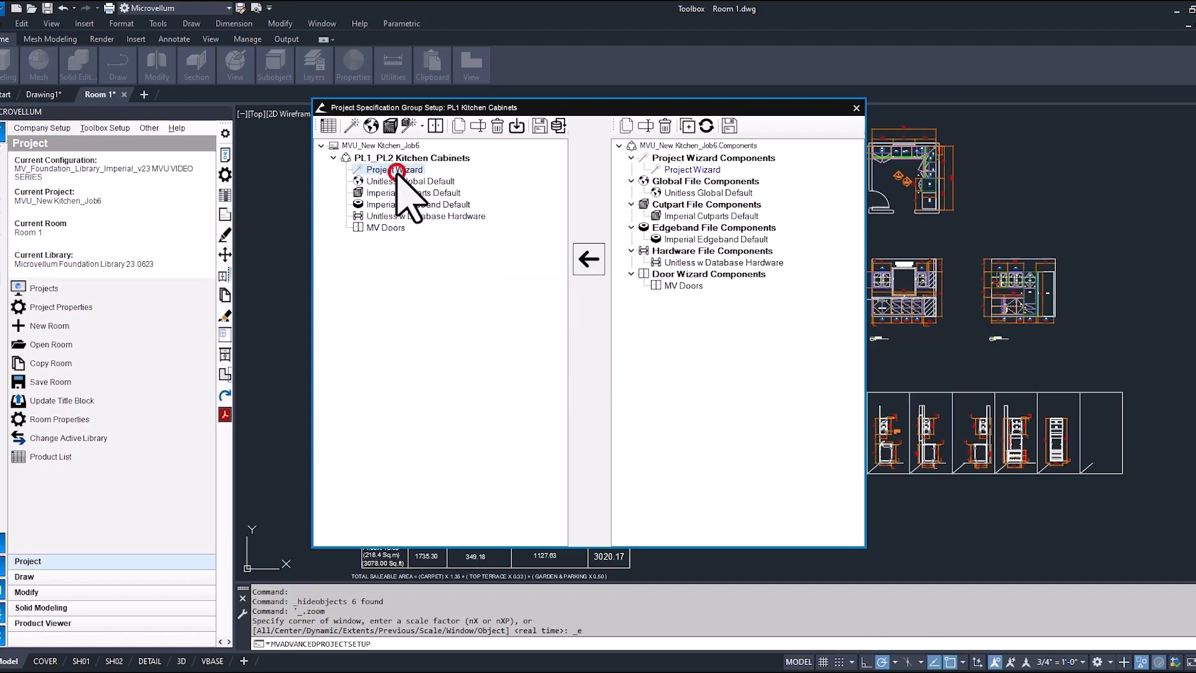
left_click(351, 124)
left_click(306, 104)
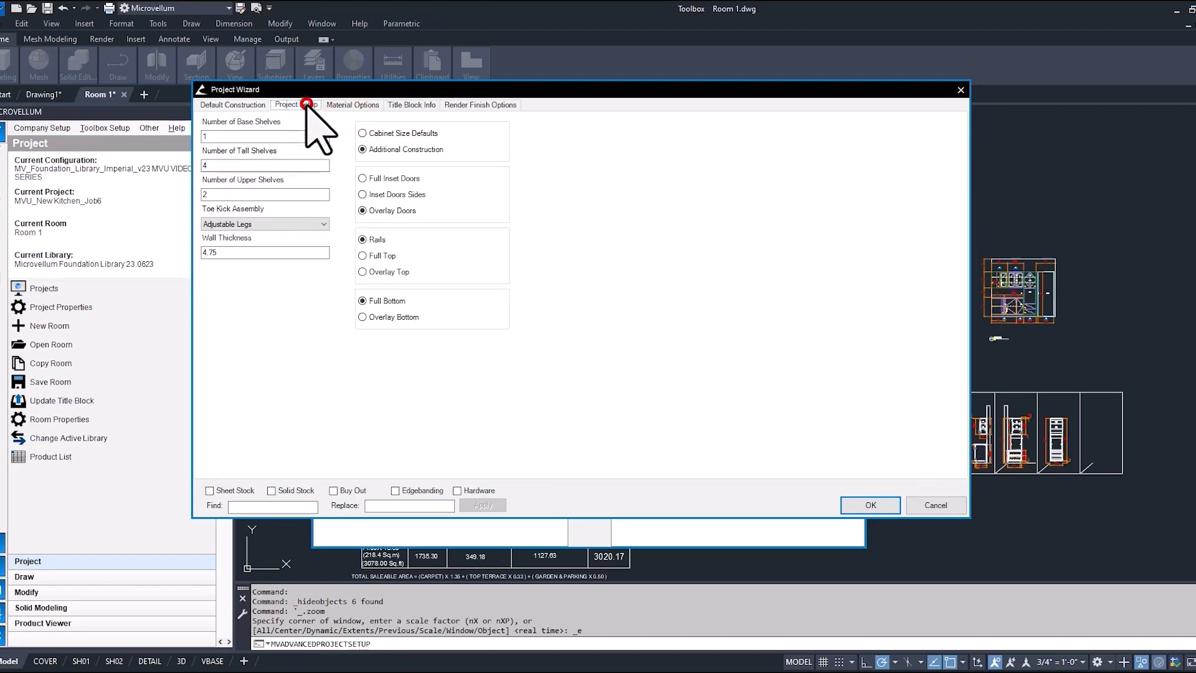
left_click(362, 133)
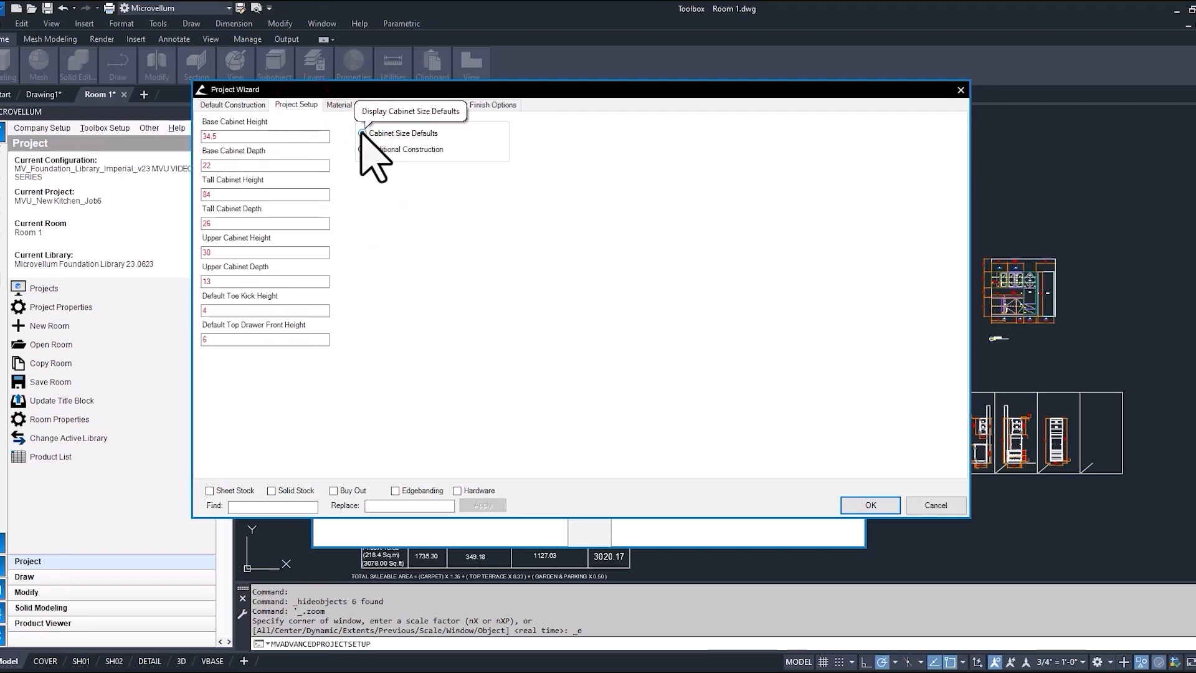
key("alt+Tab")
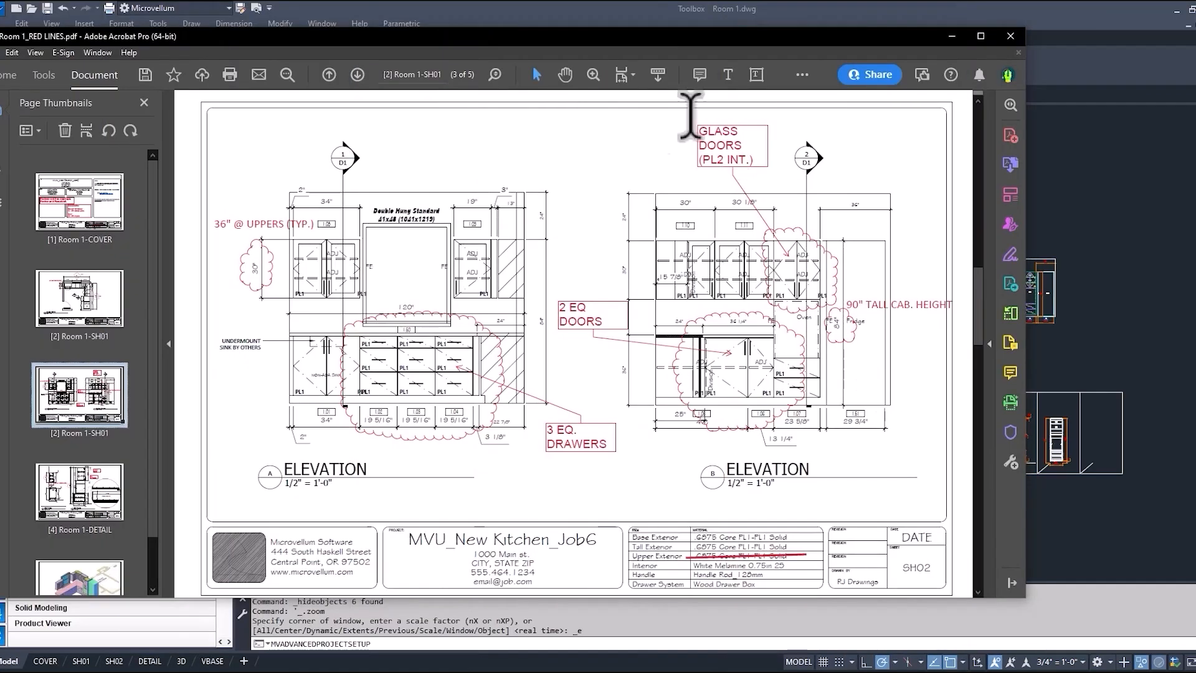
left_click(533, 36)
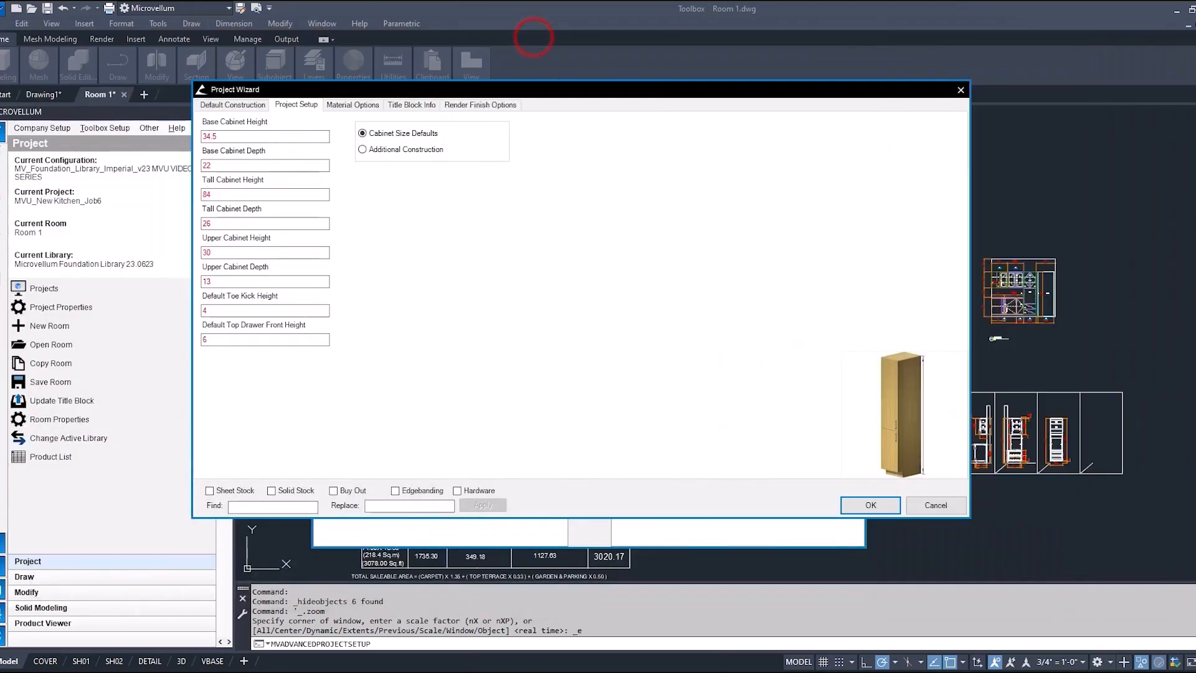
double_click(259, 194)
key("BackSpace")
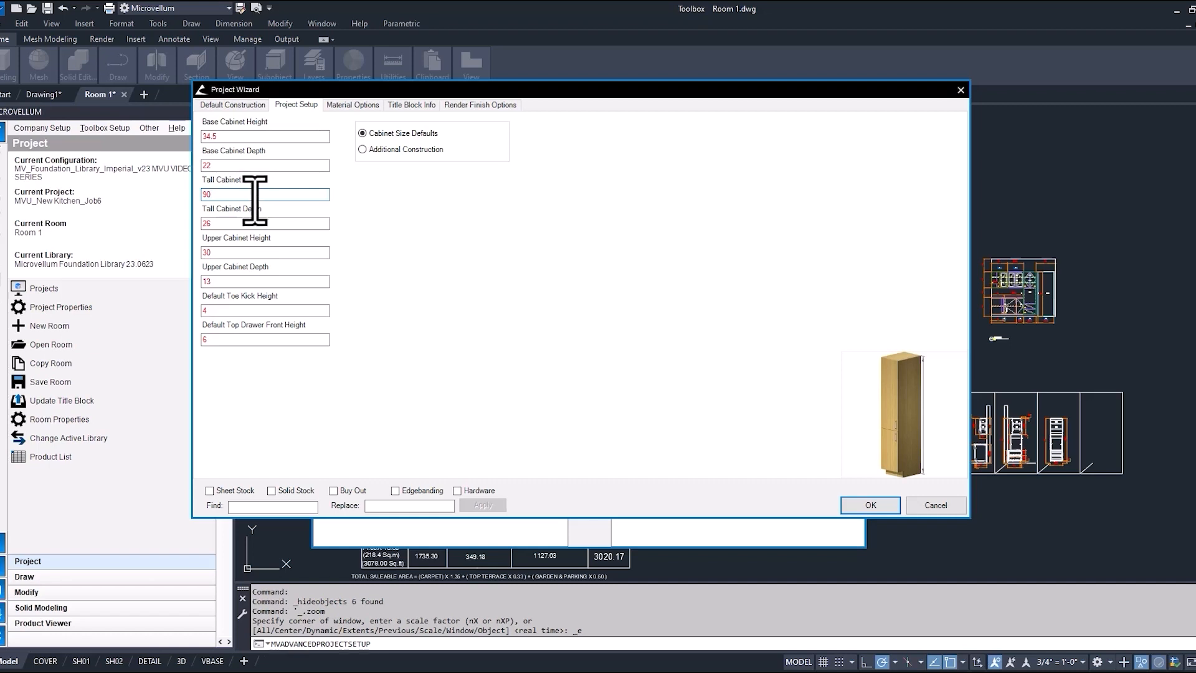
Set the default Upper Cabinet Height to 36 and the Upper Cabinet Depth to 15.
left_click(236, 227)
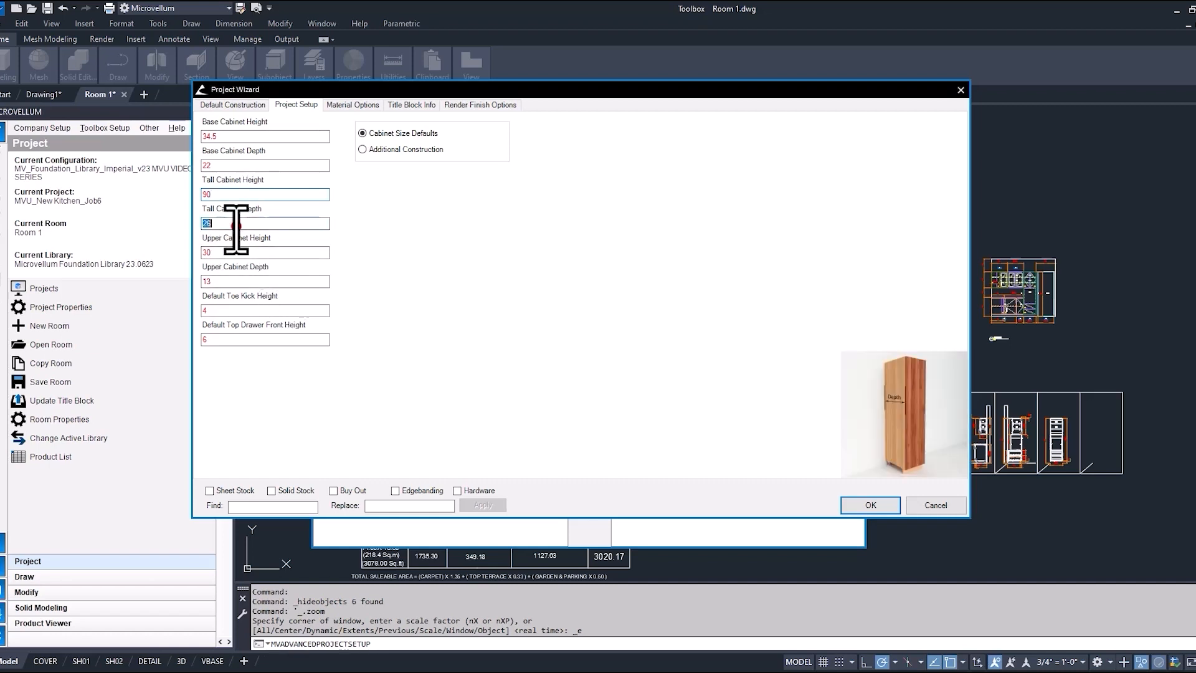
double_click(241, 253)
type("36")
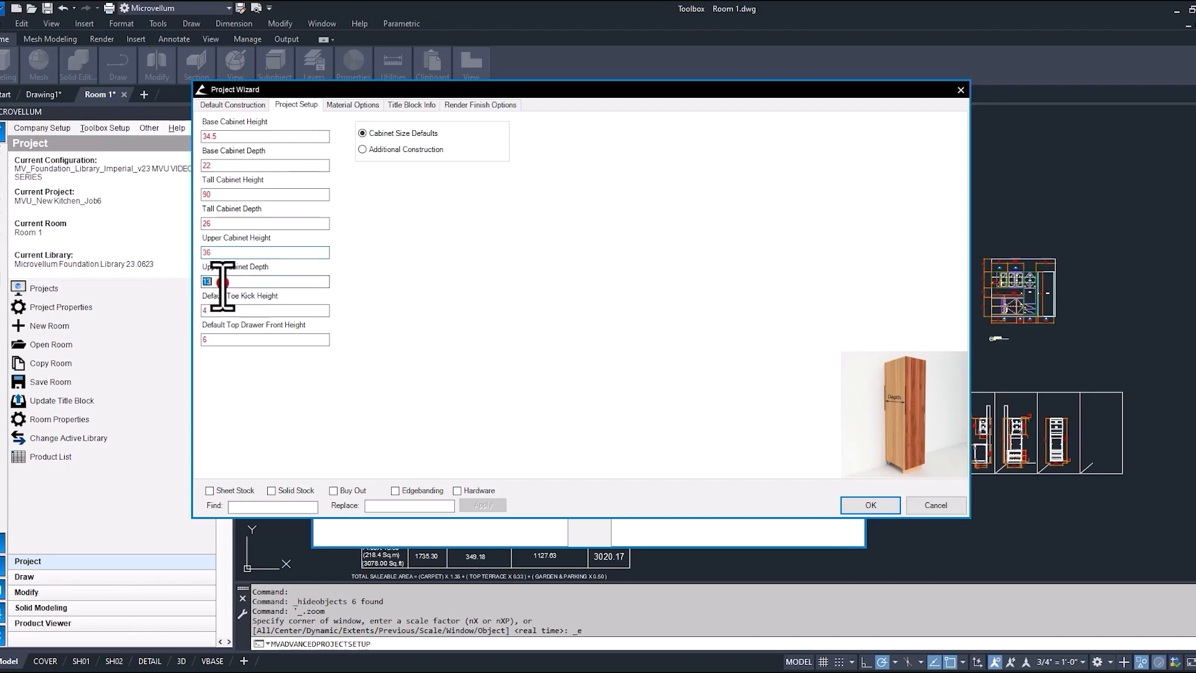
double_click(224, 284)
type("15")
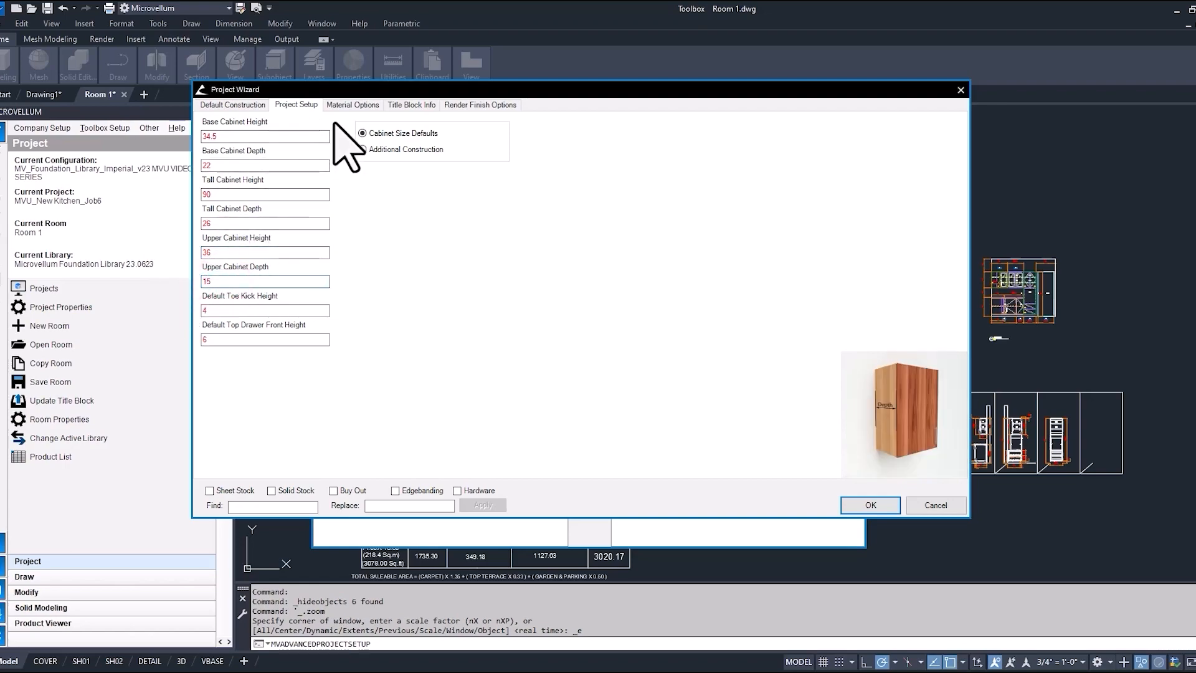
Recheck the red-lined elevations and accept the Project Wizard's cabinet size defaults.
left_click_drag(1195, 68, 418, 48)
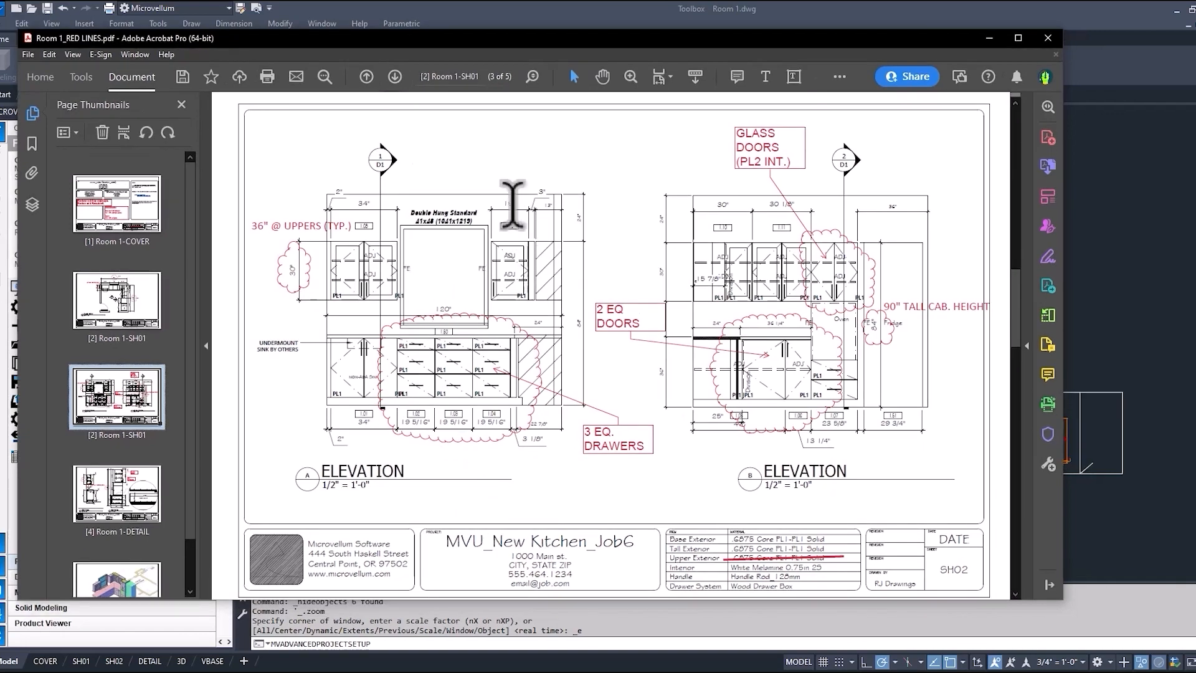
left_click_drag(463, 39, 1195, 68)
left_click(550, 307)
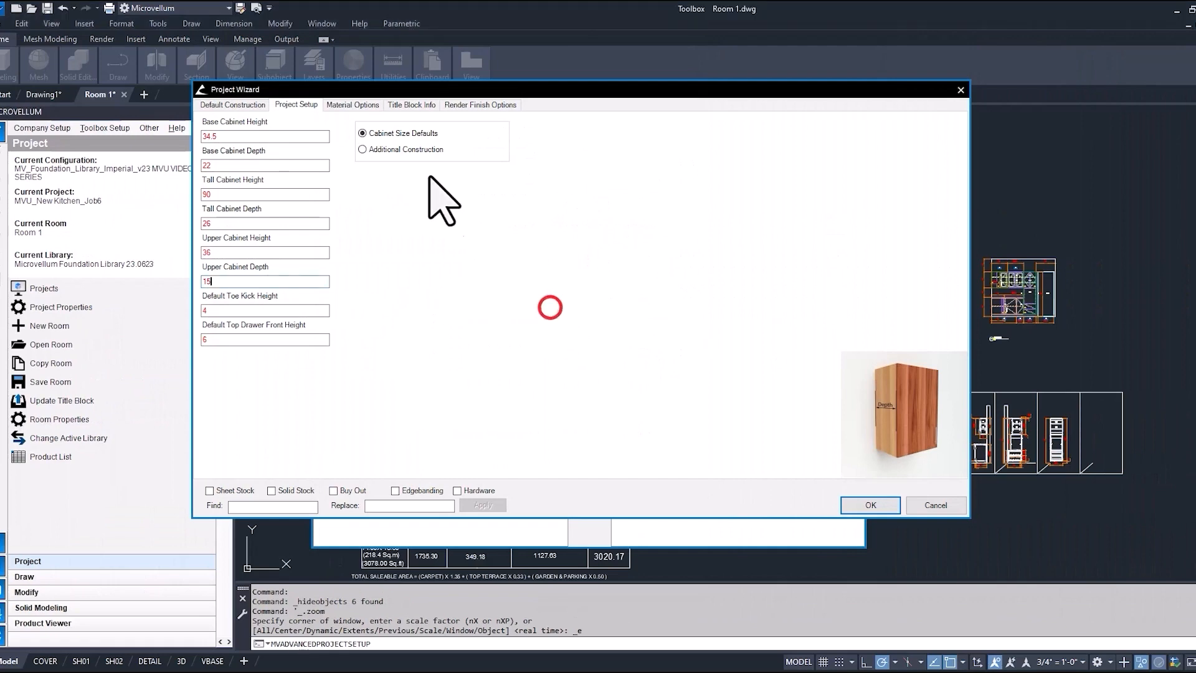
left_click(348, 105)
left_click(311, 105)
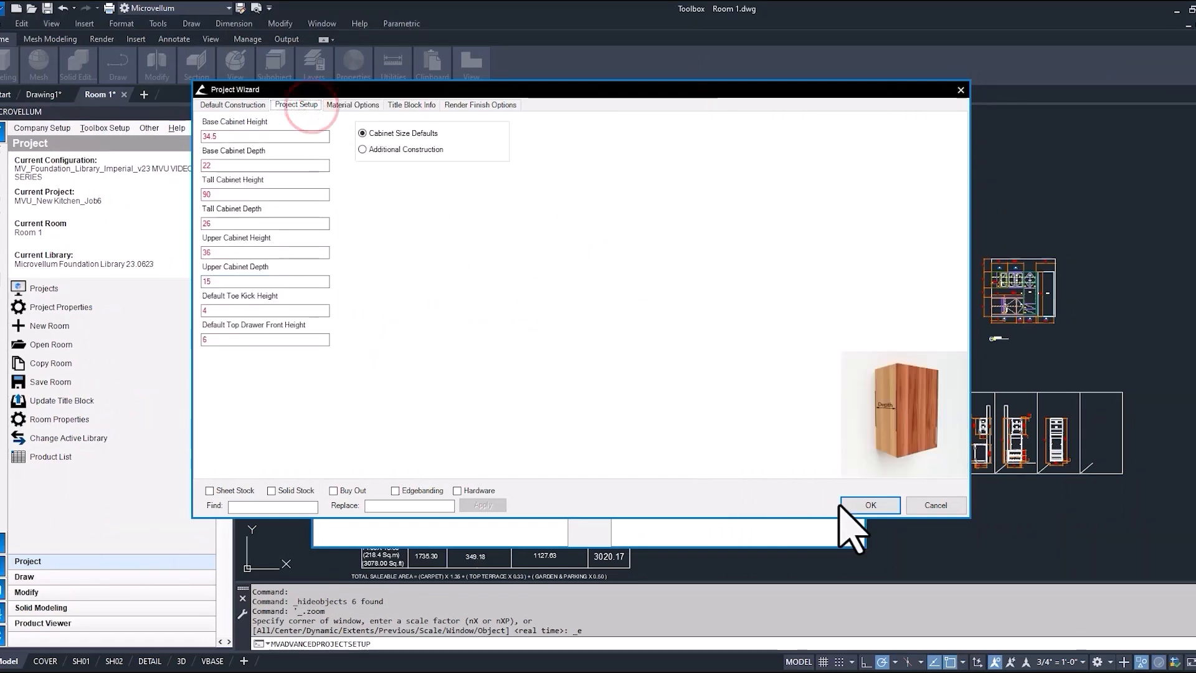
left_click(862, 505)
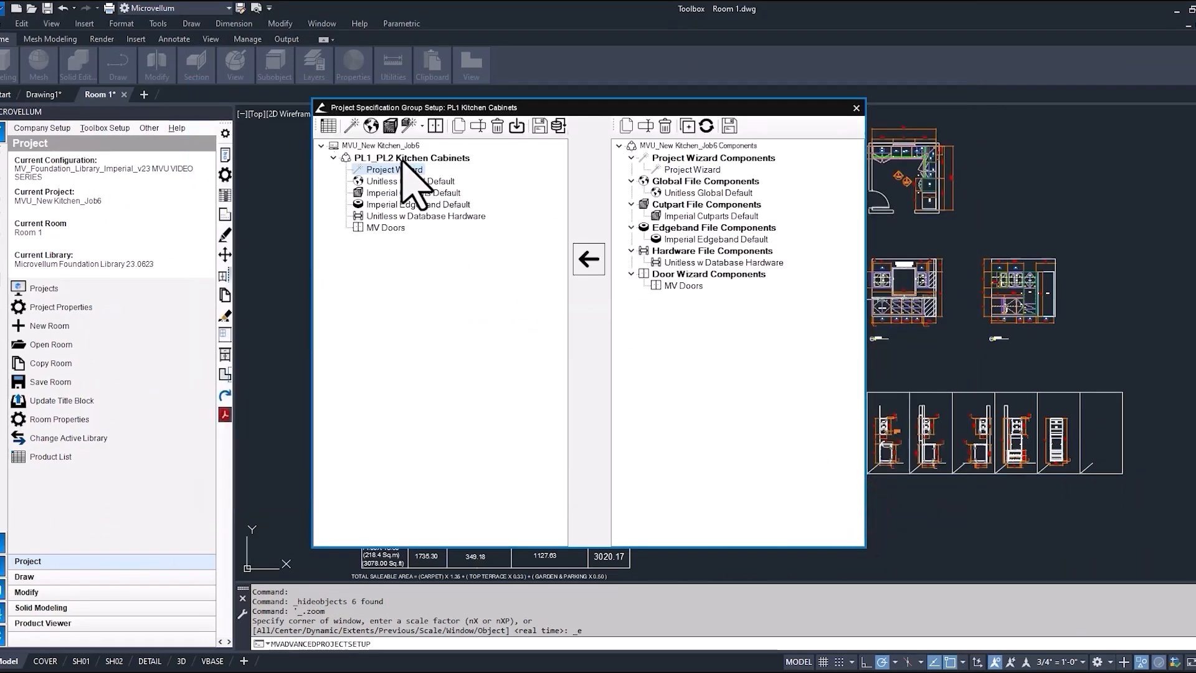
Open the specification group's cut part materials and show the material pointers by group.
left_click(389, 126)
right_click(389, 234)
left_click(483, 347)
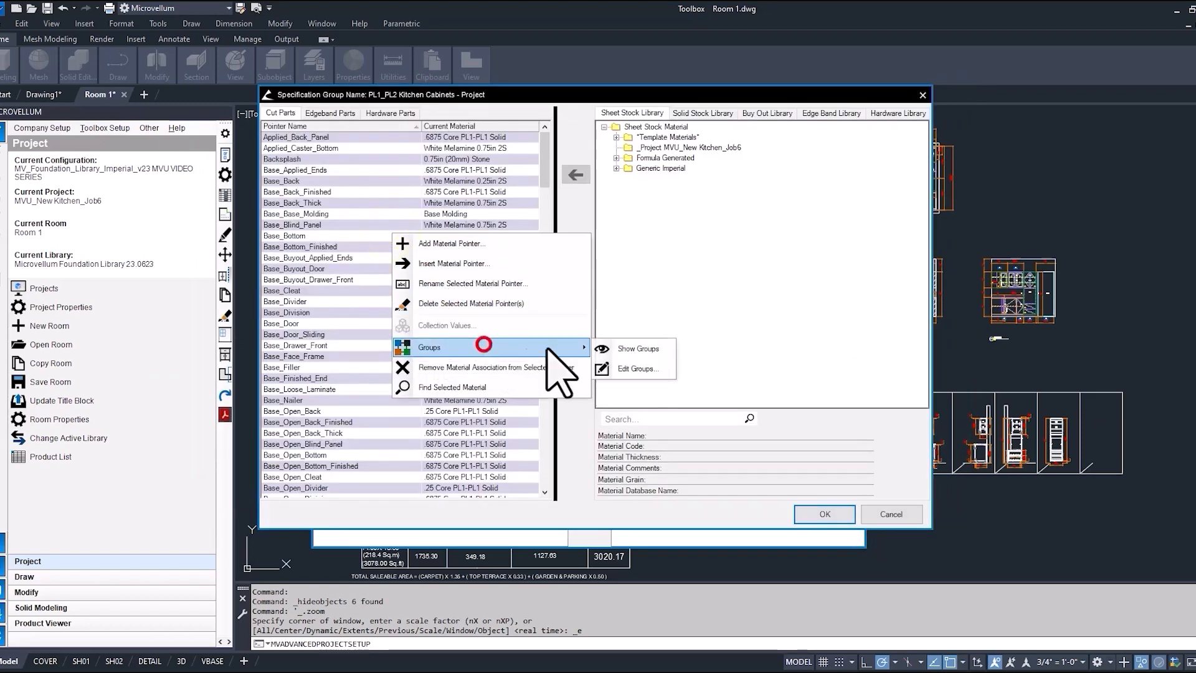
left_click(627, 347)
Select the Upper Finished Faces and Upper Open Carcase Parts groups and find their current material in the sheet stock library.
left_click(390, 345)
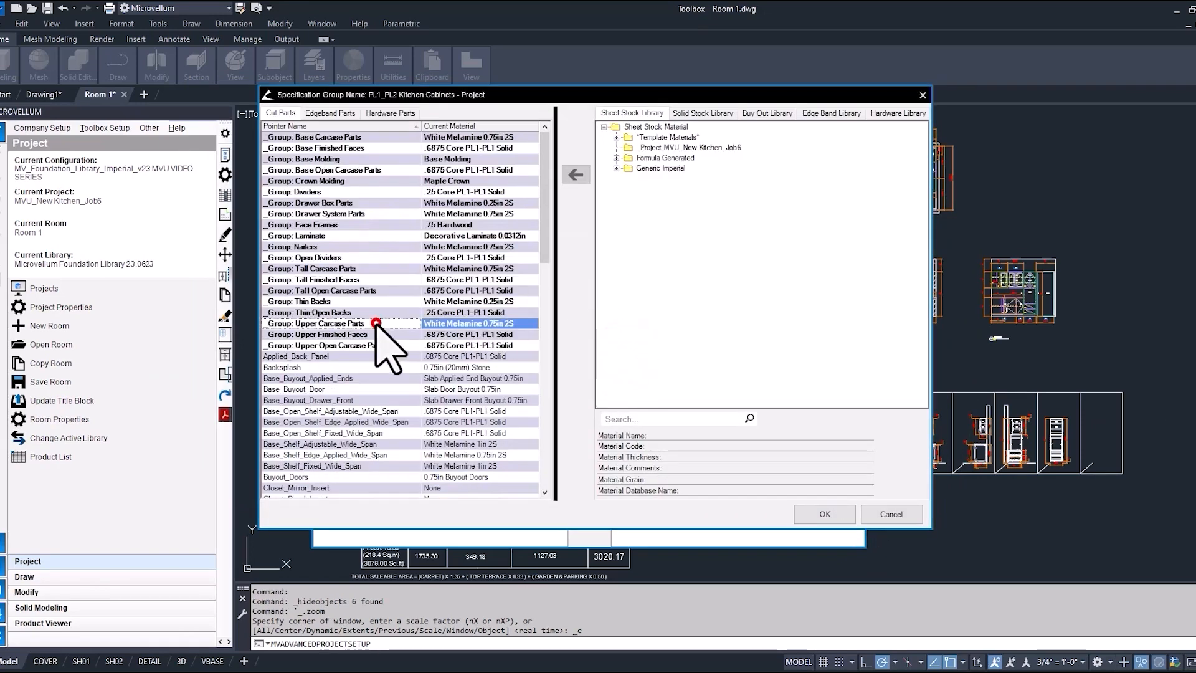
left_click(376, 323, "shift")
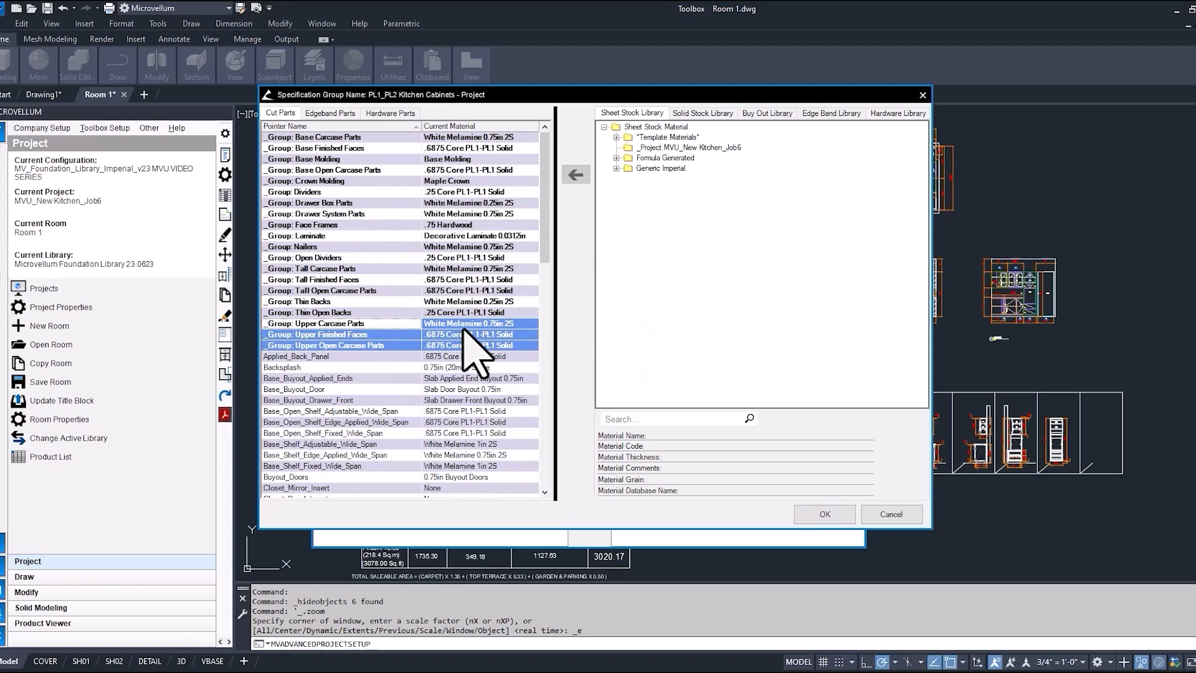
left_click(381, 334, "shift")
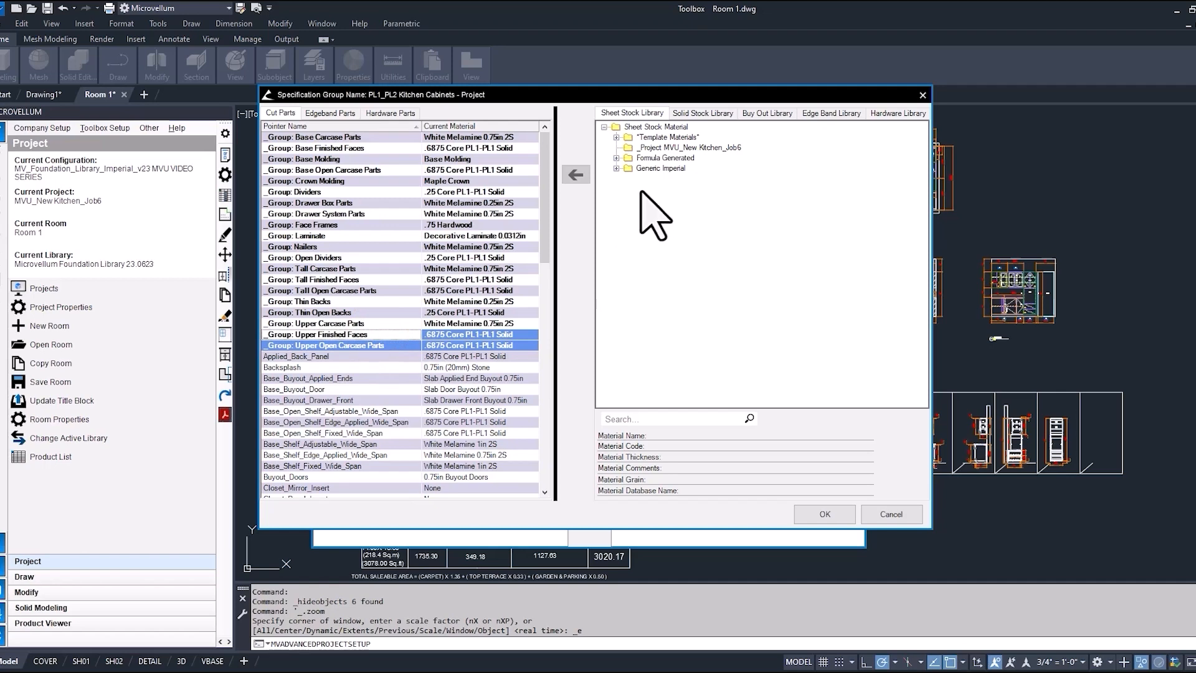
right_click(472, 334)
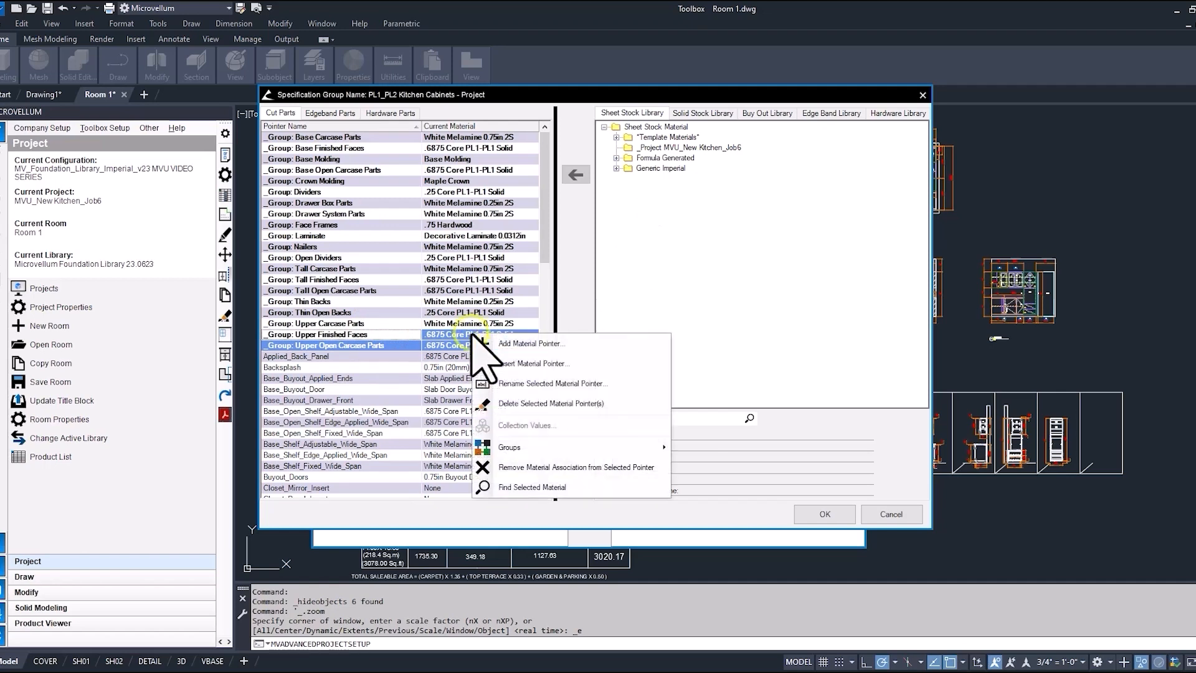
left_click(534, 487)
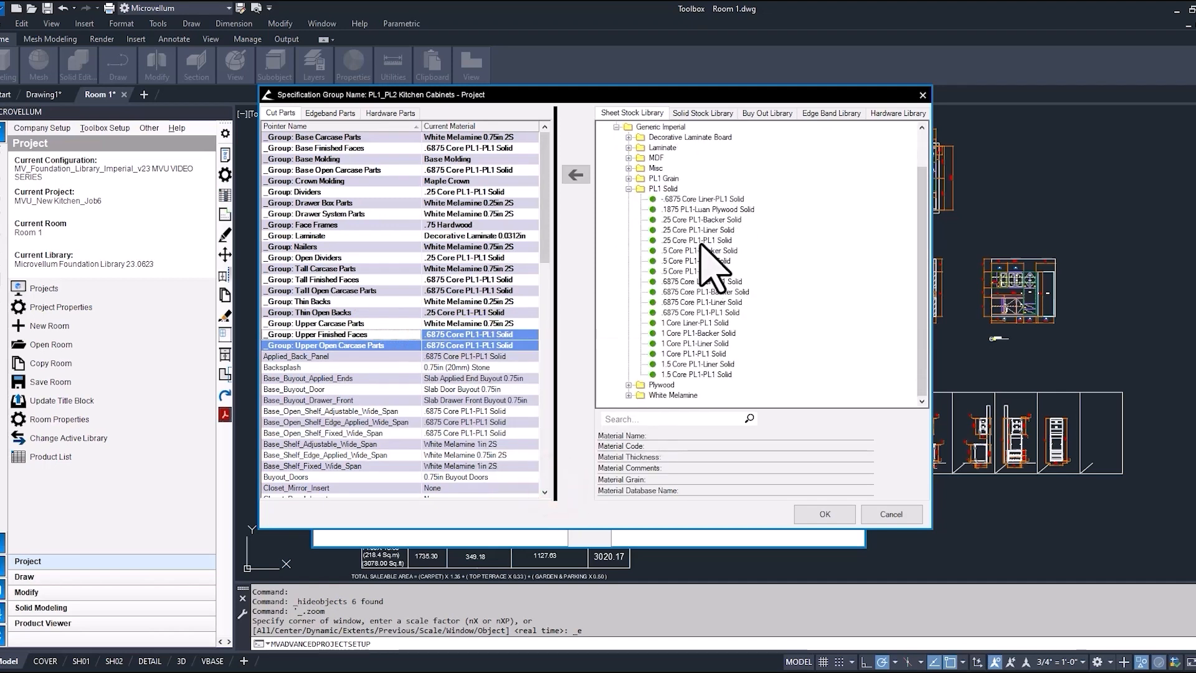
Copy the .6875 Core PL1-PL1 Solid sheet material to the project level.
left_click(702, 312)
right_click(702, 312)
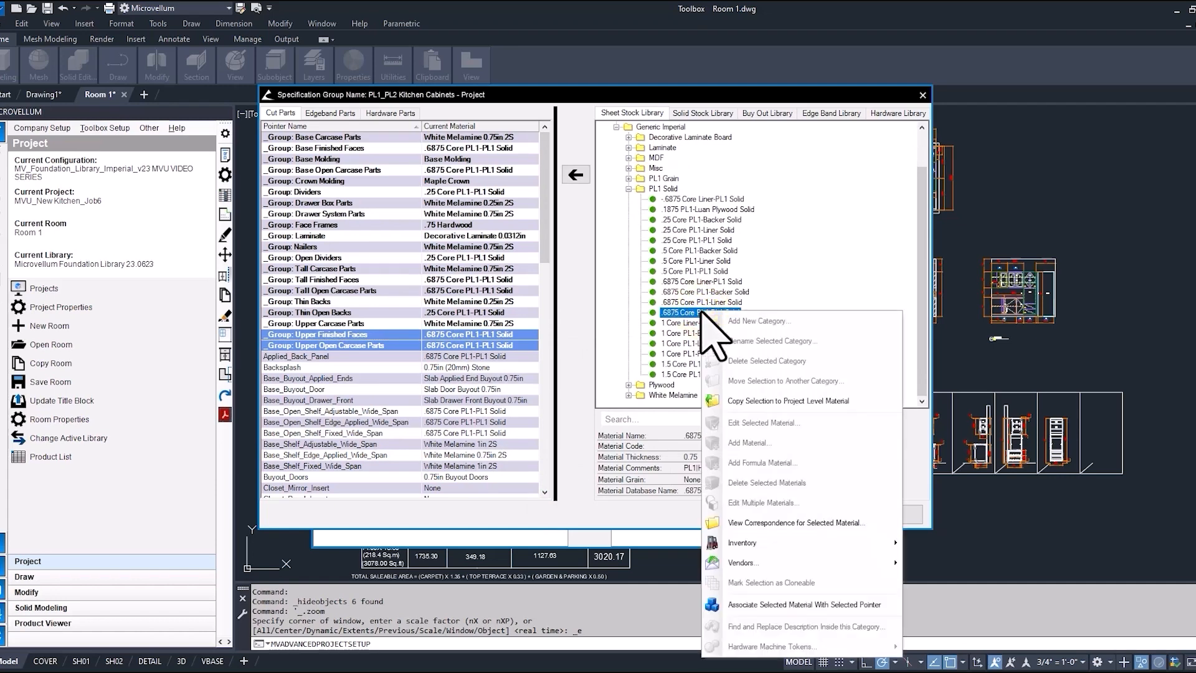
left_click(761, 401)
left_click(638, 350)
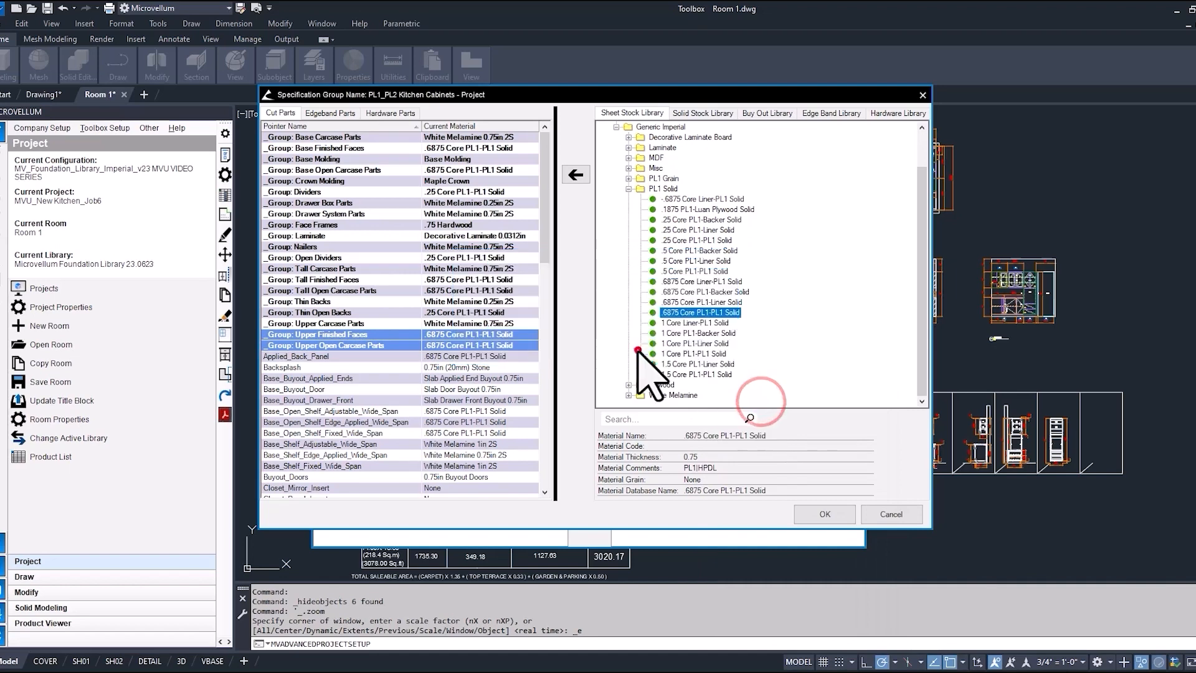
Change the description of the copied project material to ".6875 Core PL2-PL2 Grain".
double_click(689, 159)
left_click(432, 115)
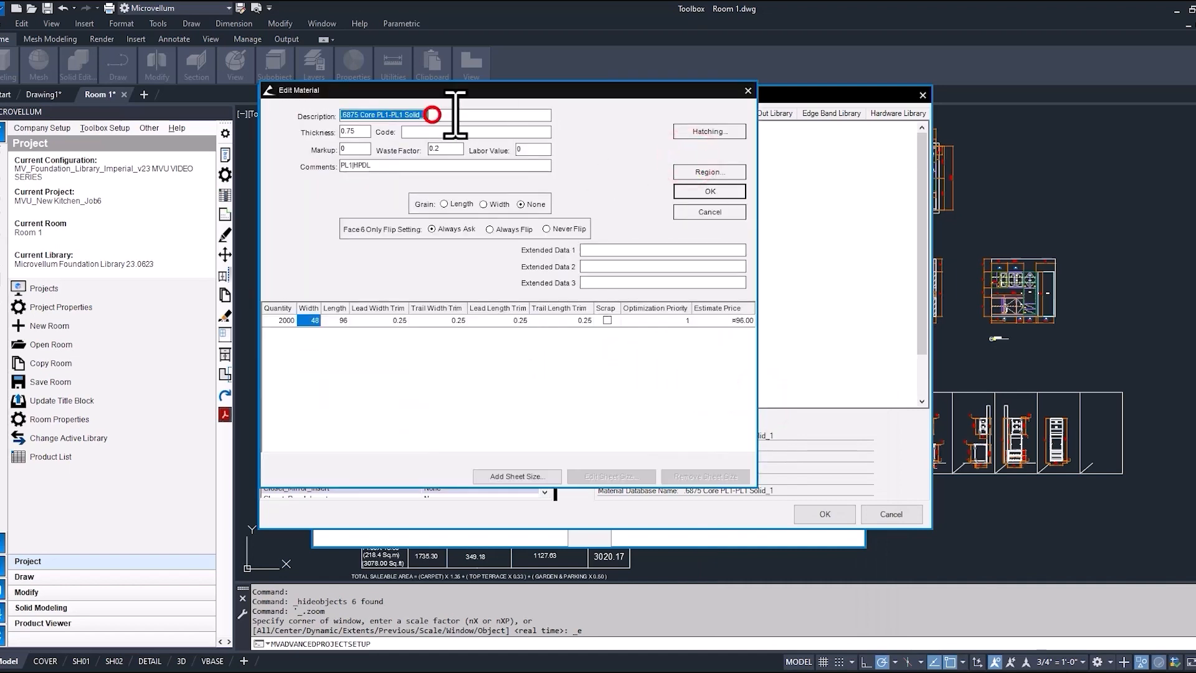
left_click(385, 115)
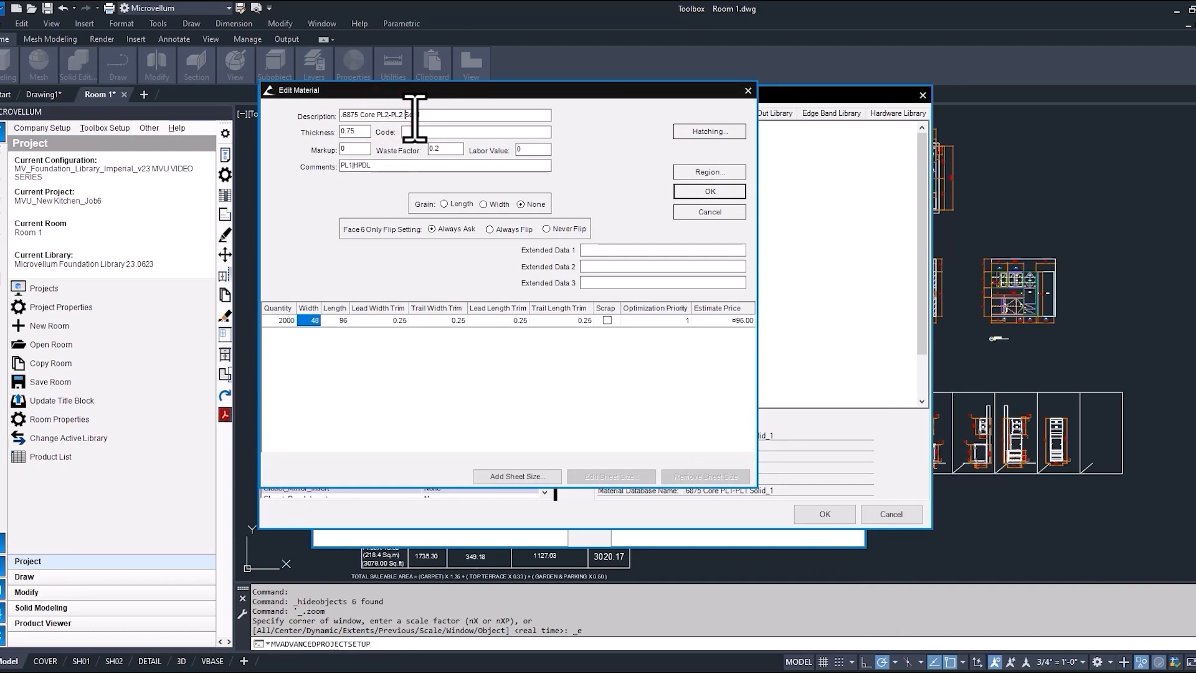
key("Delete")
key("Delete")
key("Delete")
key("Delete")
key("Delete")
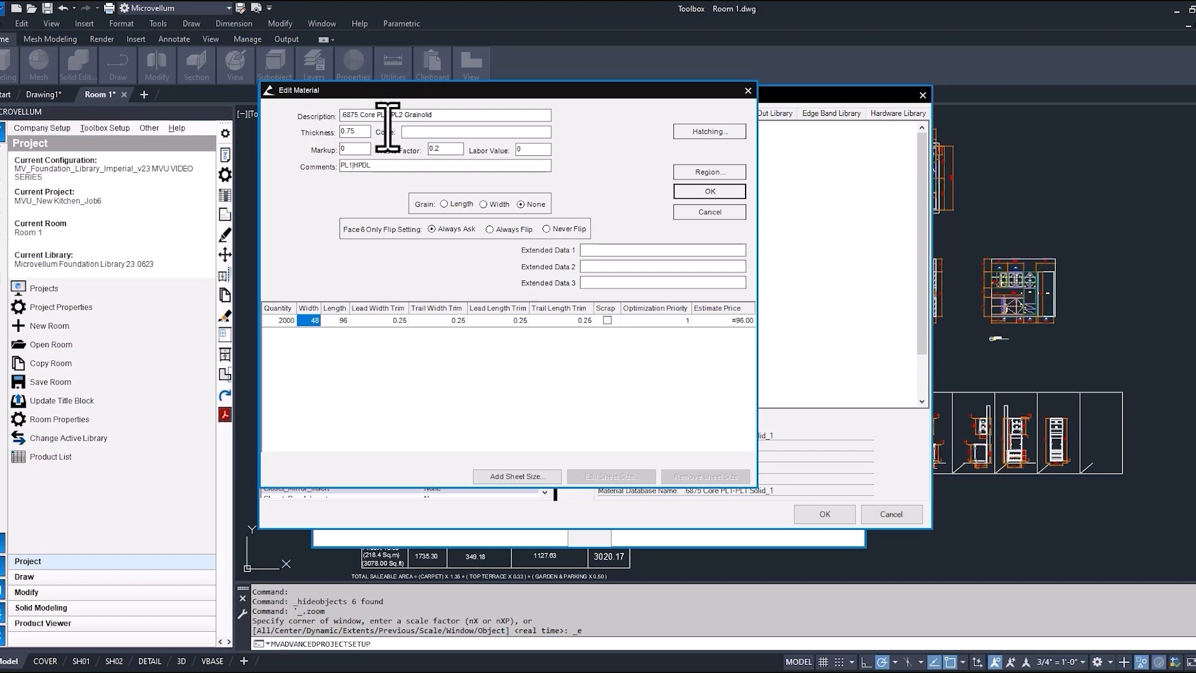
Set the material's thickness to .75, its comments to "PL2|HPDL" and its grain to Length, and save it.
left_click(358, 133)
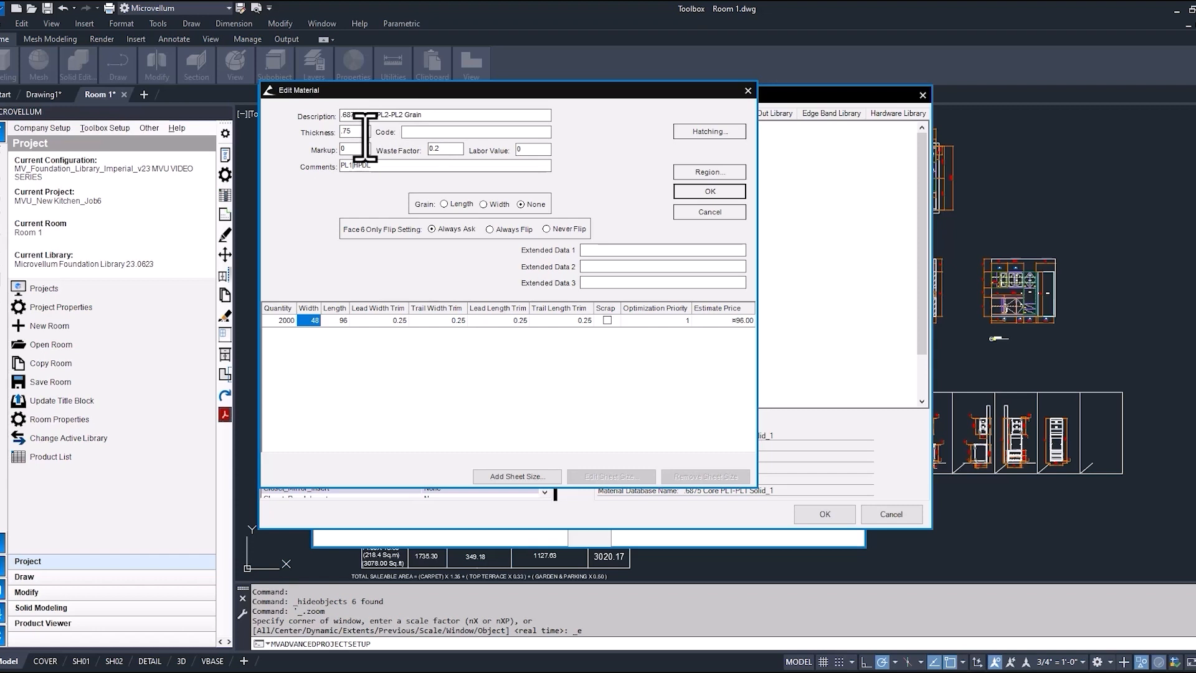
left_click(349, 163)
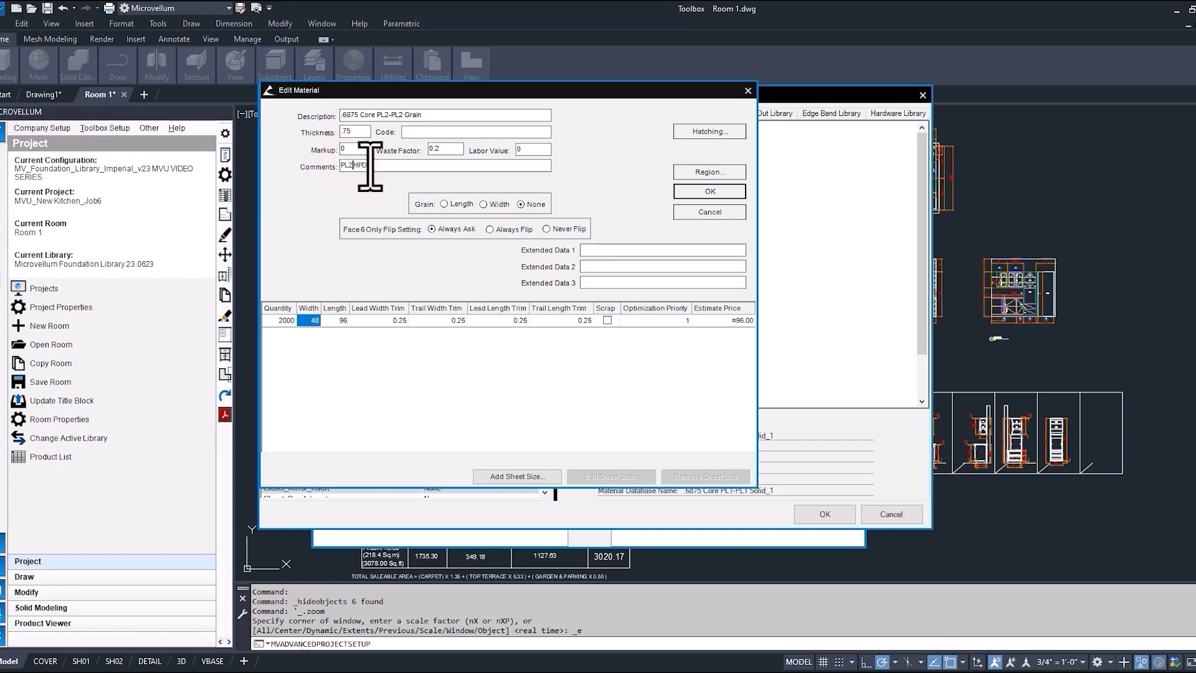
left_click(444, 205)
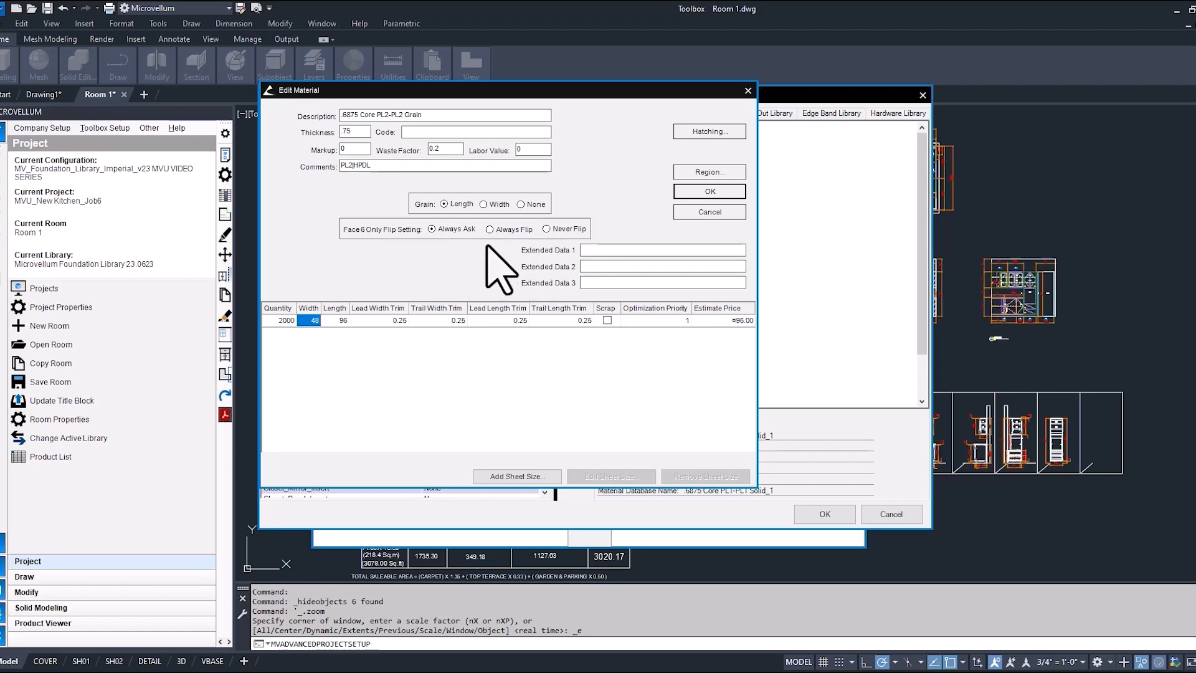
left_click(708, 190)
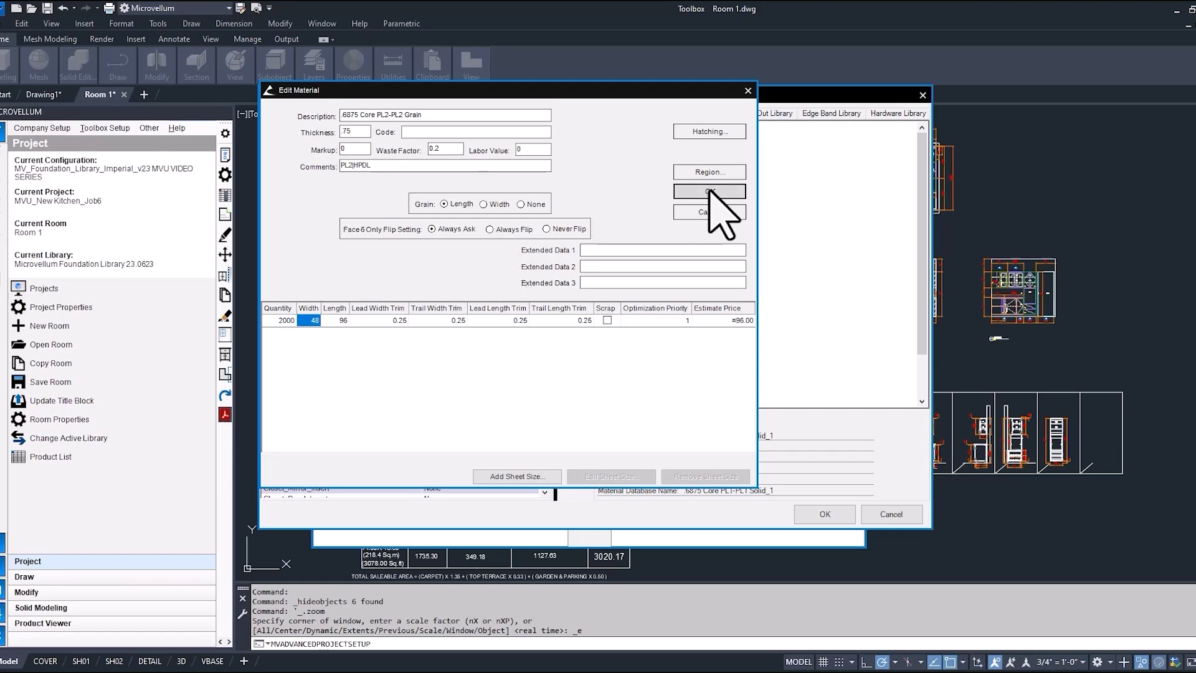
left_click(709, 190)
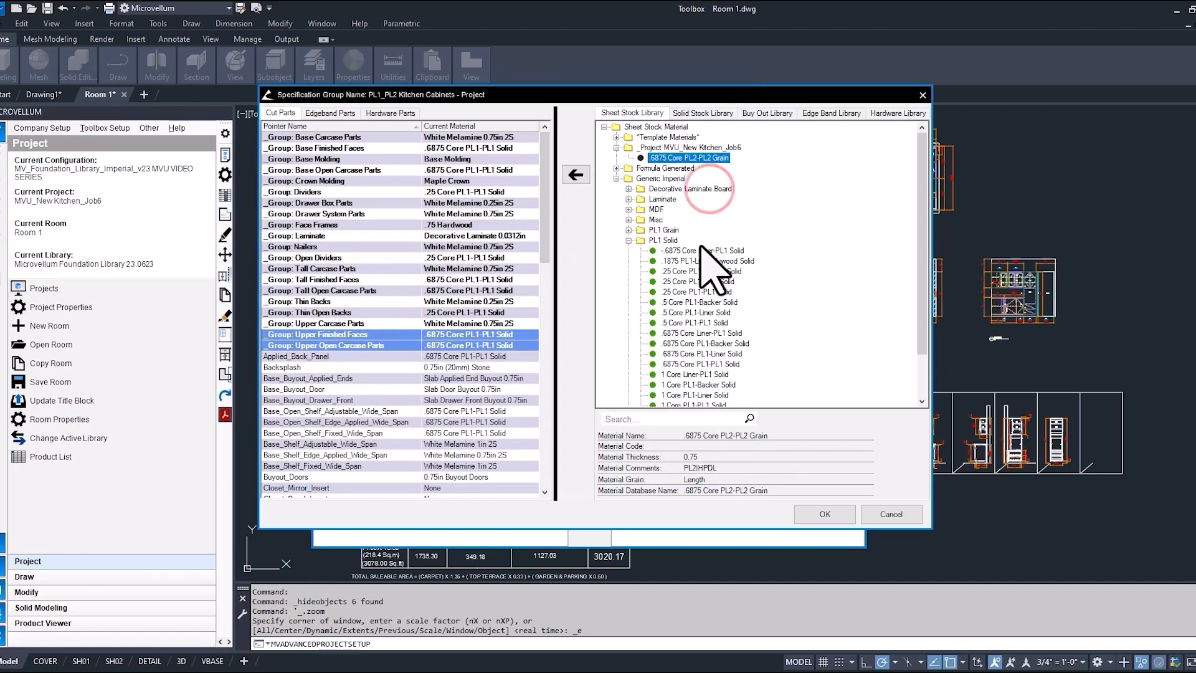
Assign .6875 Core PL2-PL2 Grain to the Upper Finished Faces and Upper Open Carcase Parts groups and accept the material changes.
left_click(574, 173)
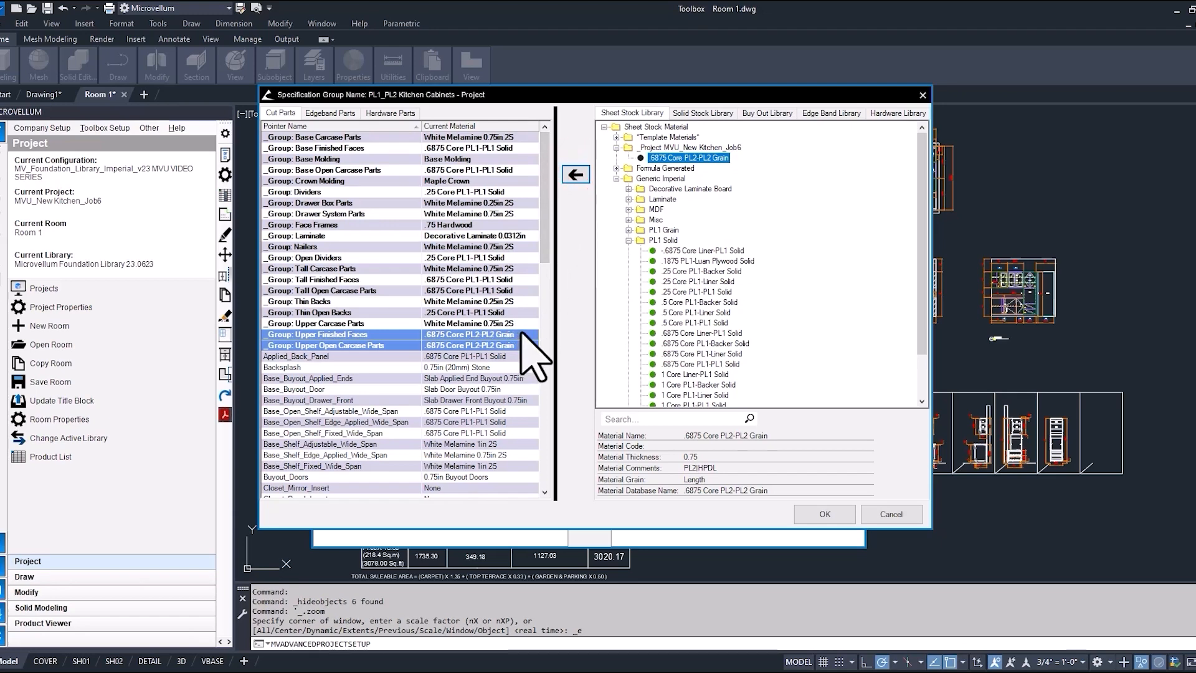
left_click(821, 513)
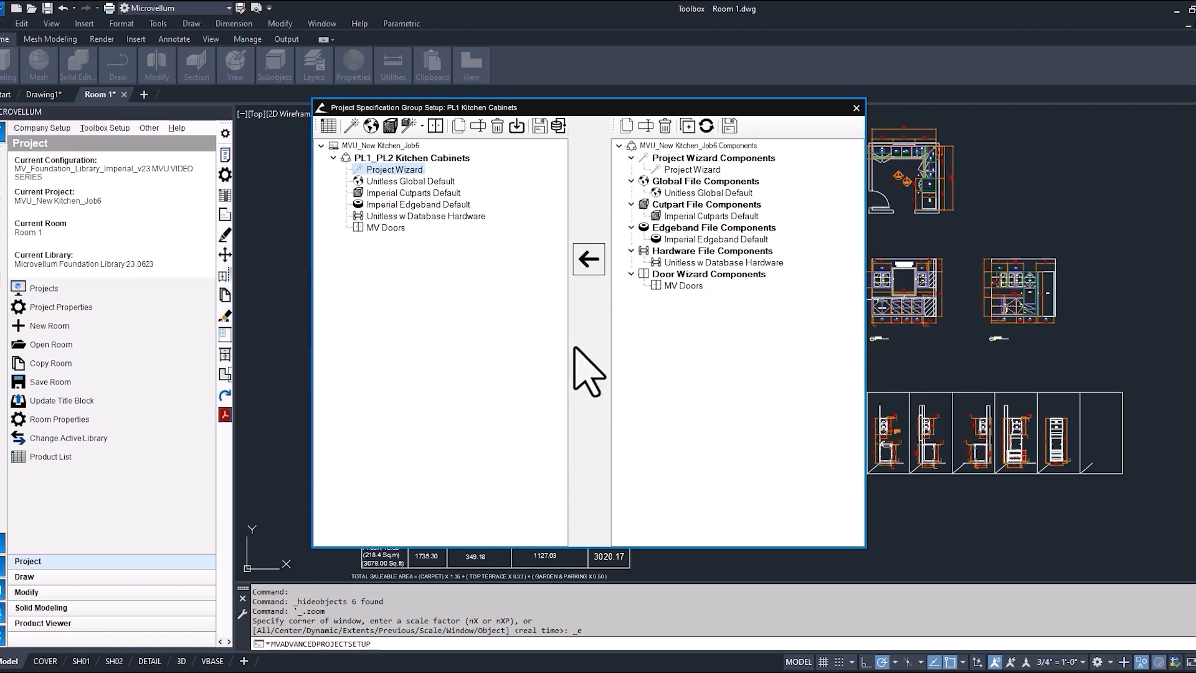
In the Project Wizard's render finish options, set the upper rendering finish to Finish 2 and Finish Label 2 to PL2, and close the specification group setup.
left_click(352, 127)
left_click(461, 105)
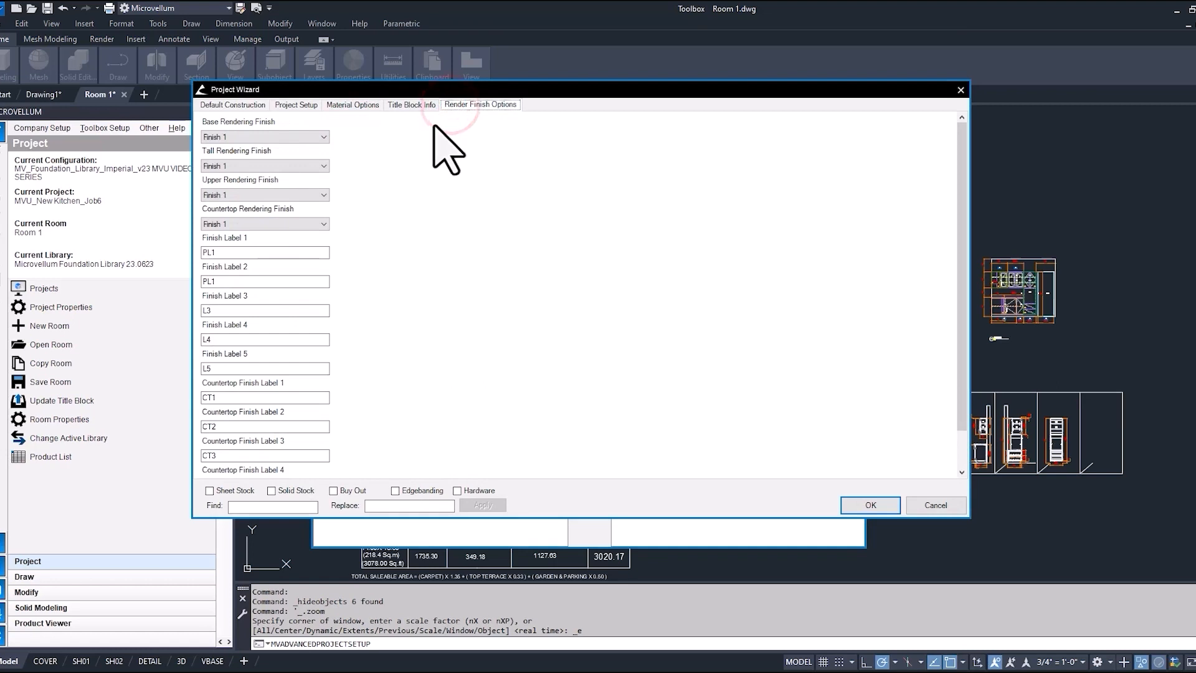
left_click(274, 194)
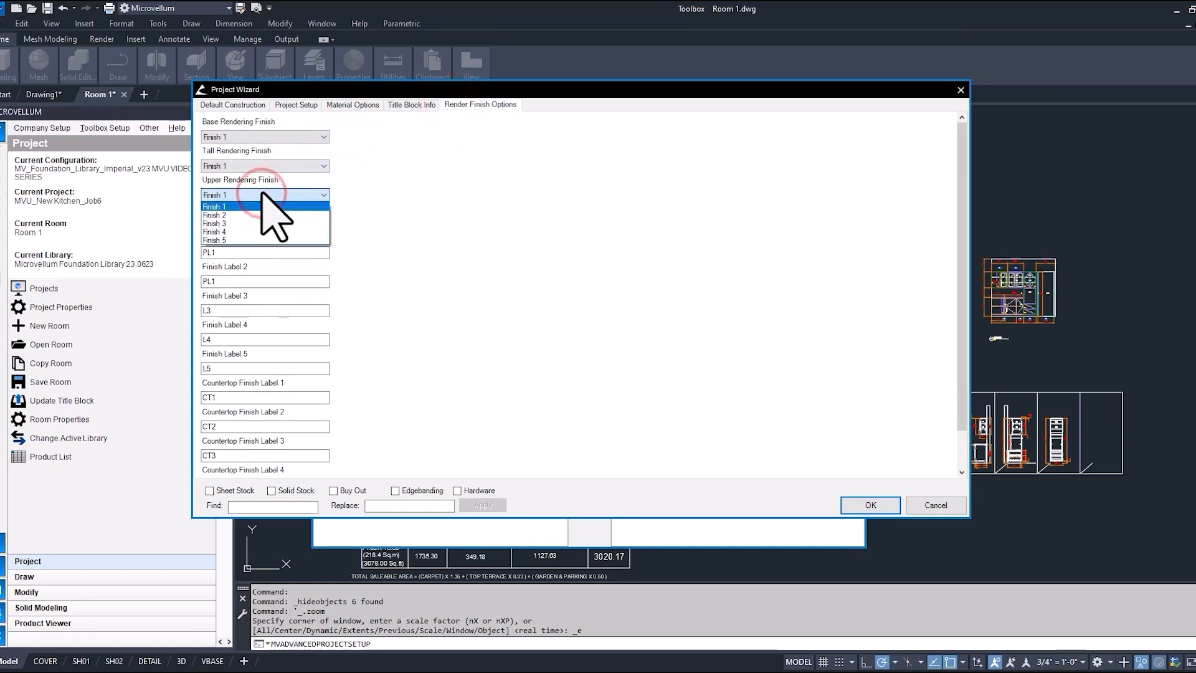
left_click(231, 215)
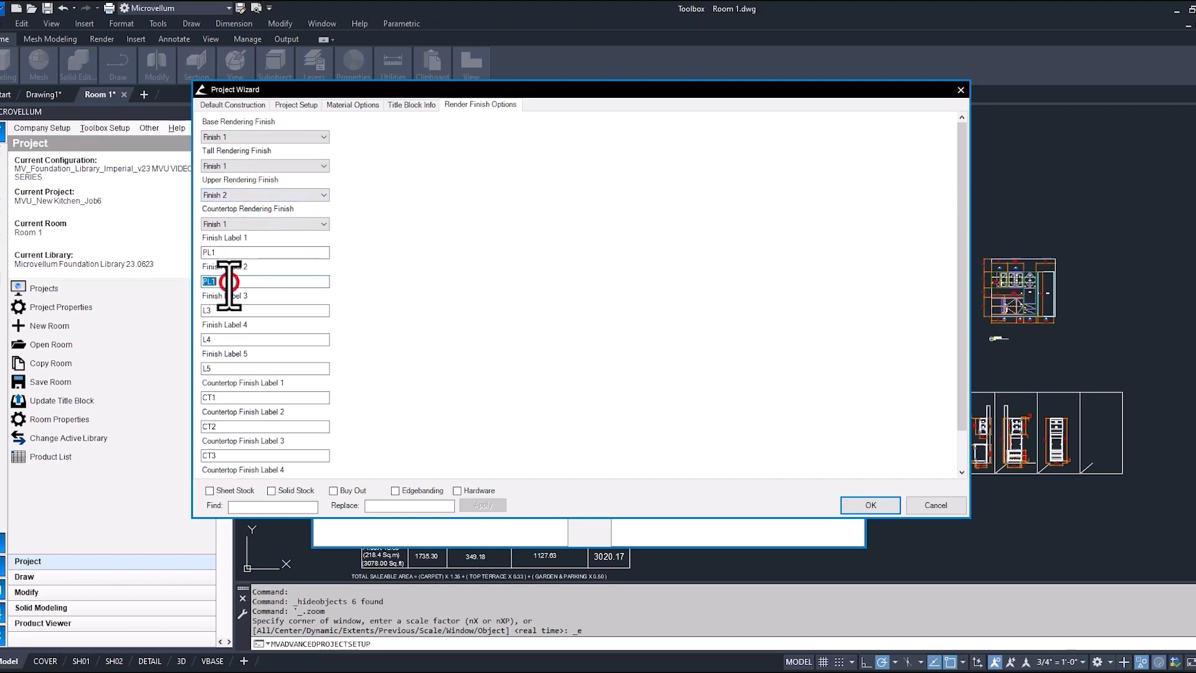
type("PL2")
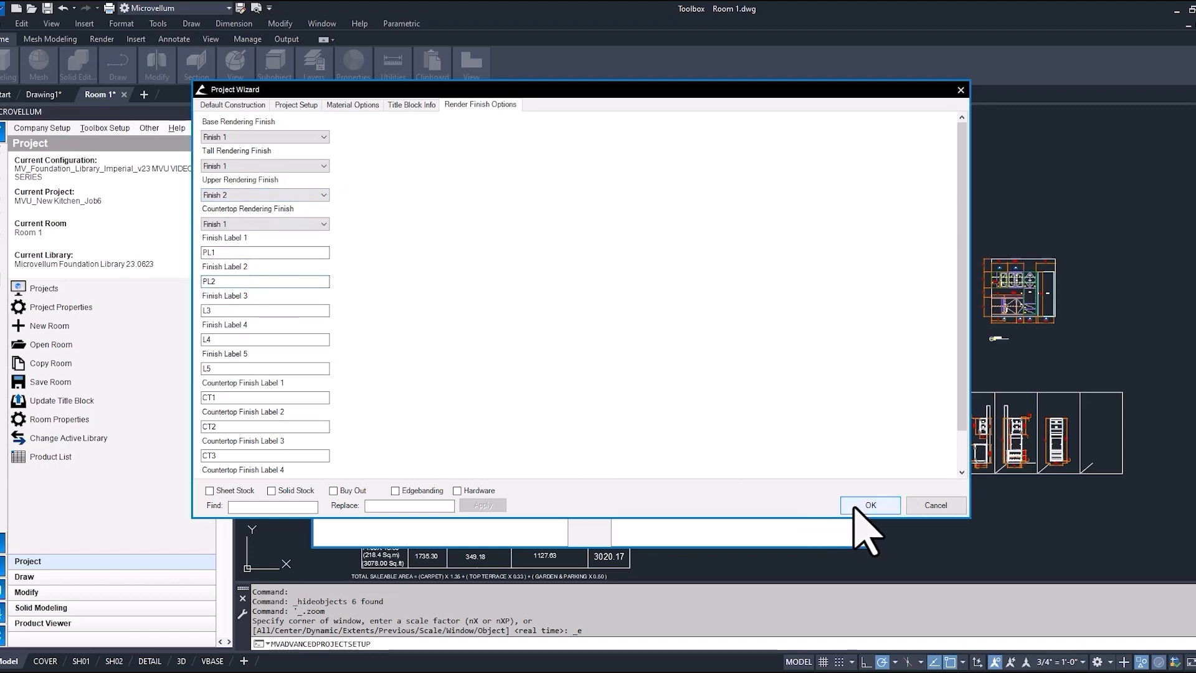
left_click(856, 505)
left_click(858, 107)
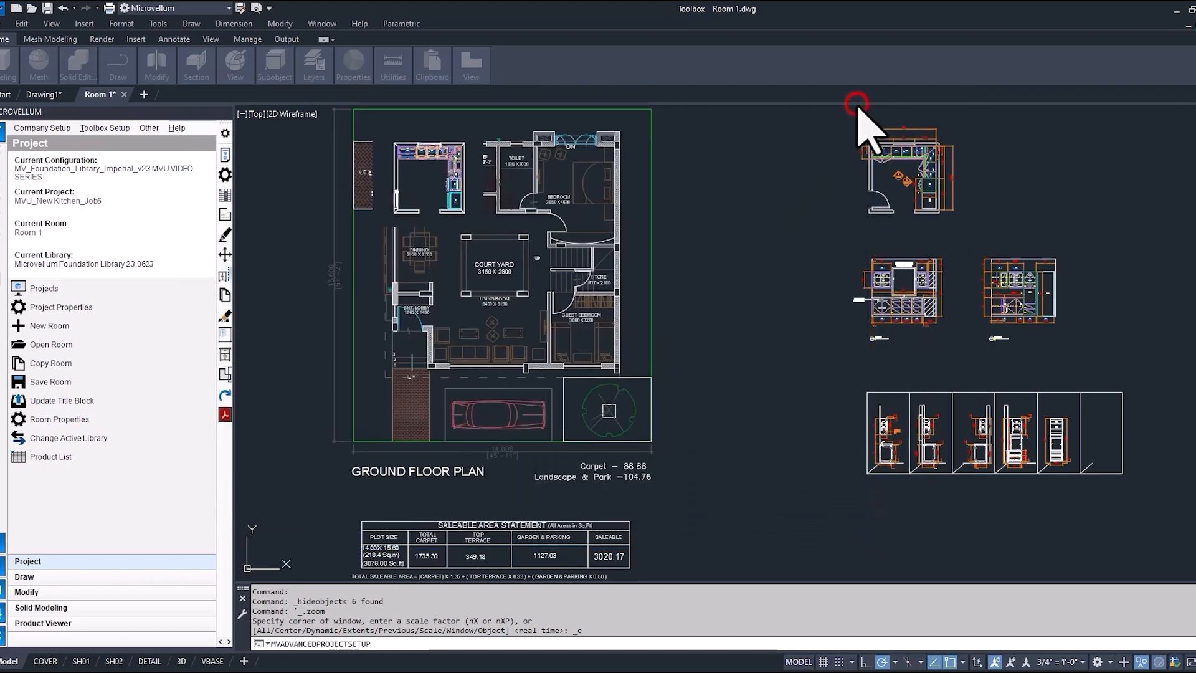
left_click(223, 231)
key("Escape")
key("Escape")
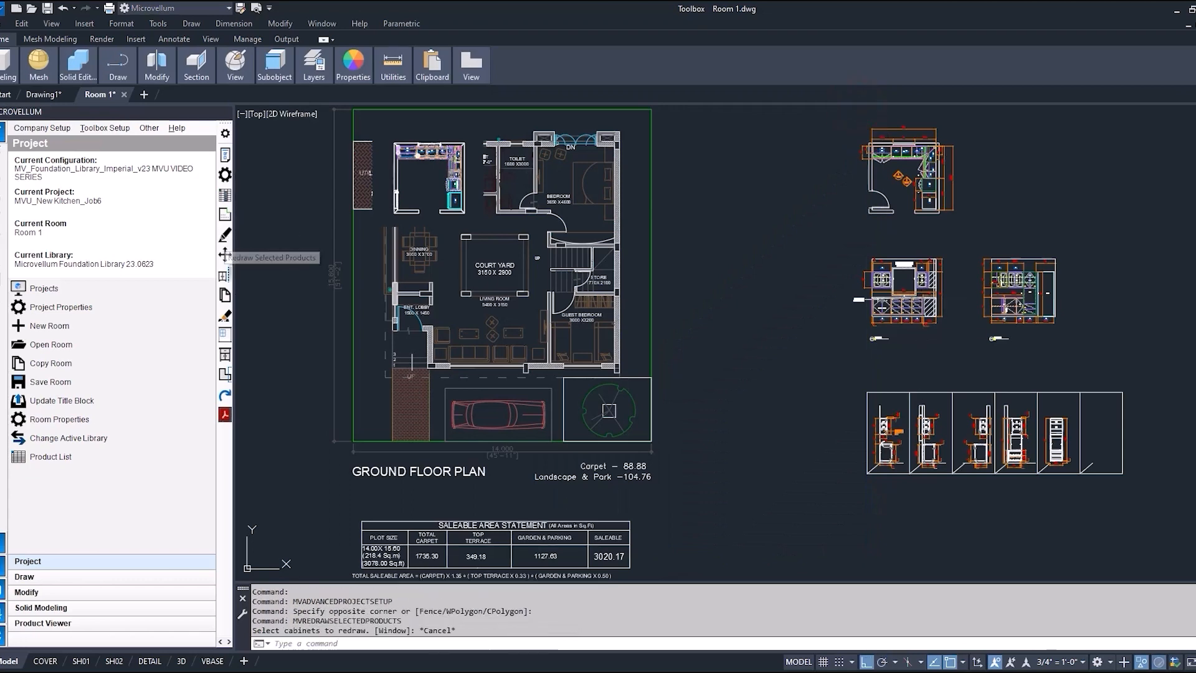
Make layer 0 current and check the layer of the FE label on the kitchen's 2D plan.
mouse_move(309, 73)
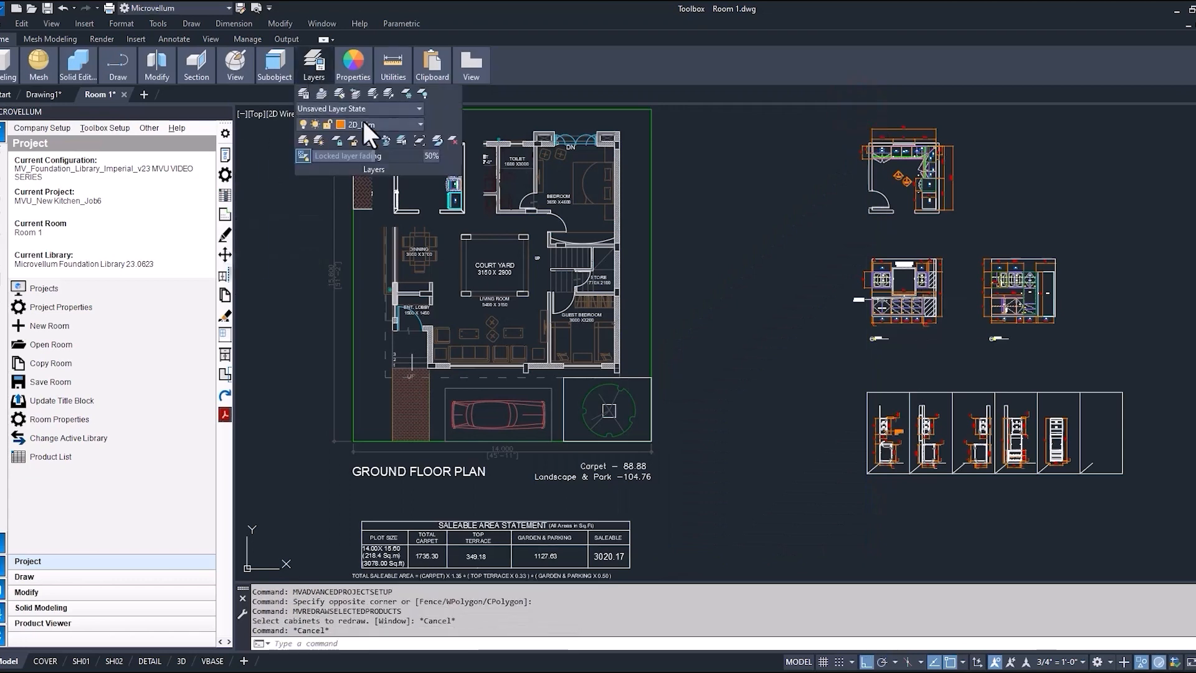
left_click(381, 124)
left_click(365, 138)
scroll(782, 292, "up", 10)
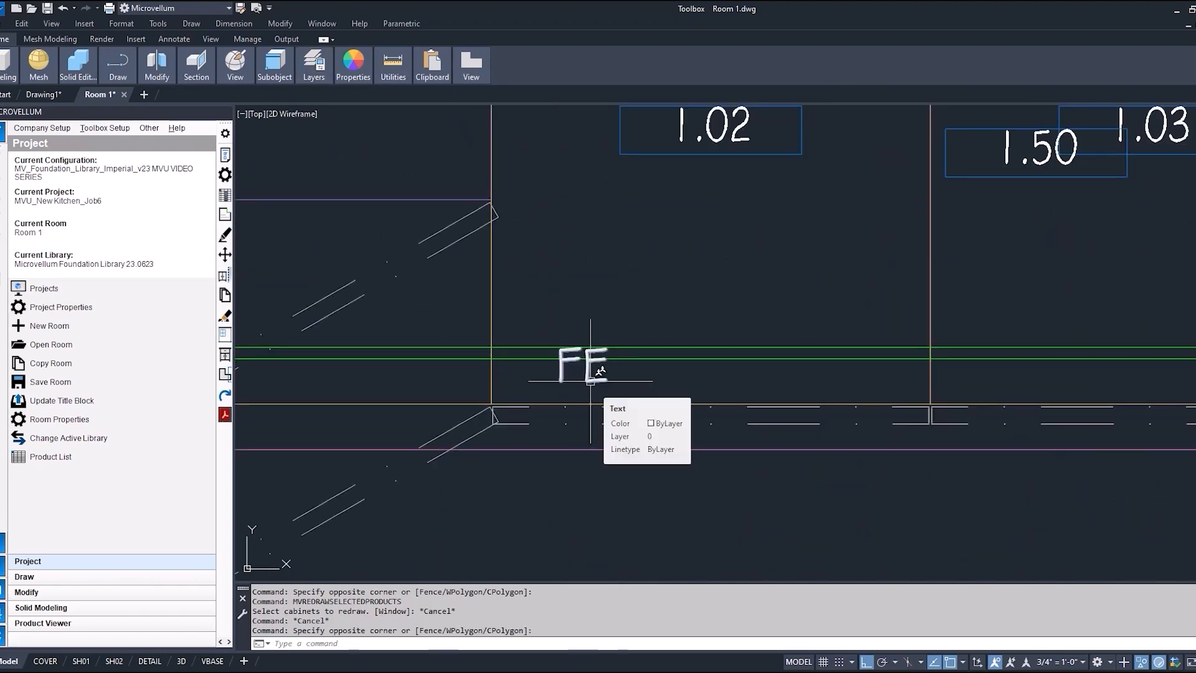
scroll(590, 380, "down", 4)
scroll(646, 314, "down", 4)
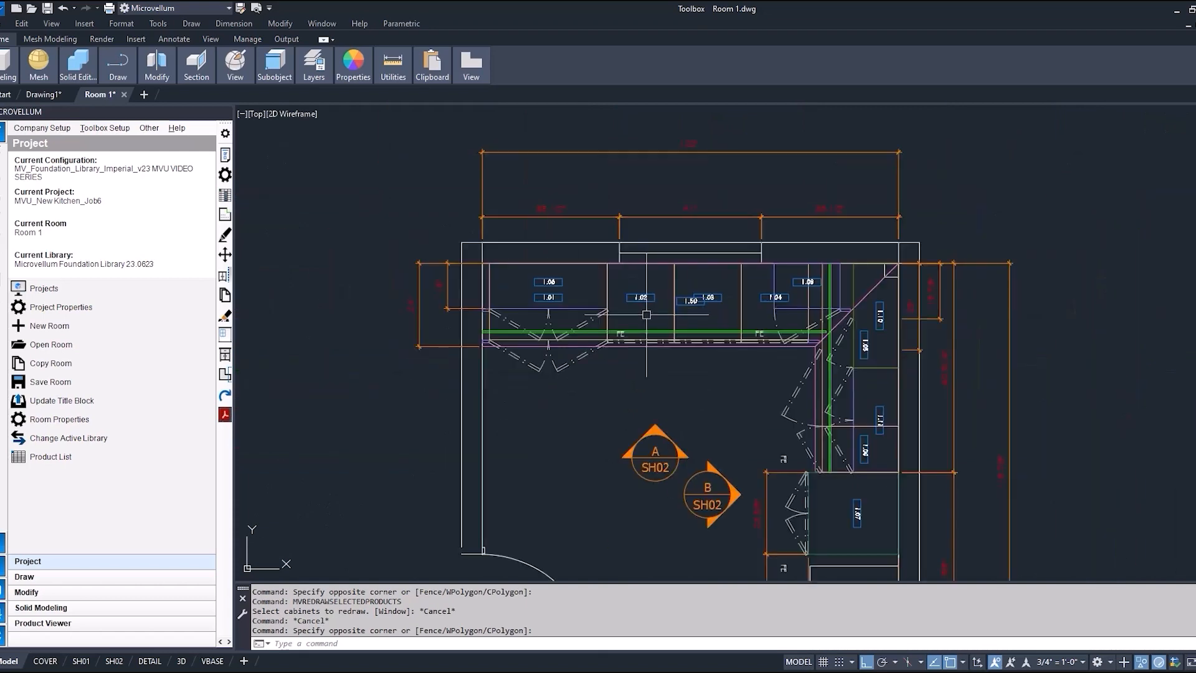
scroll(646, 314, "down", 6)
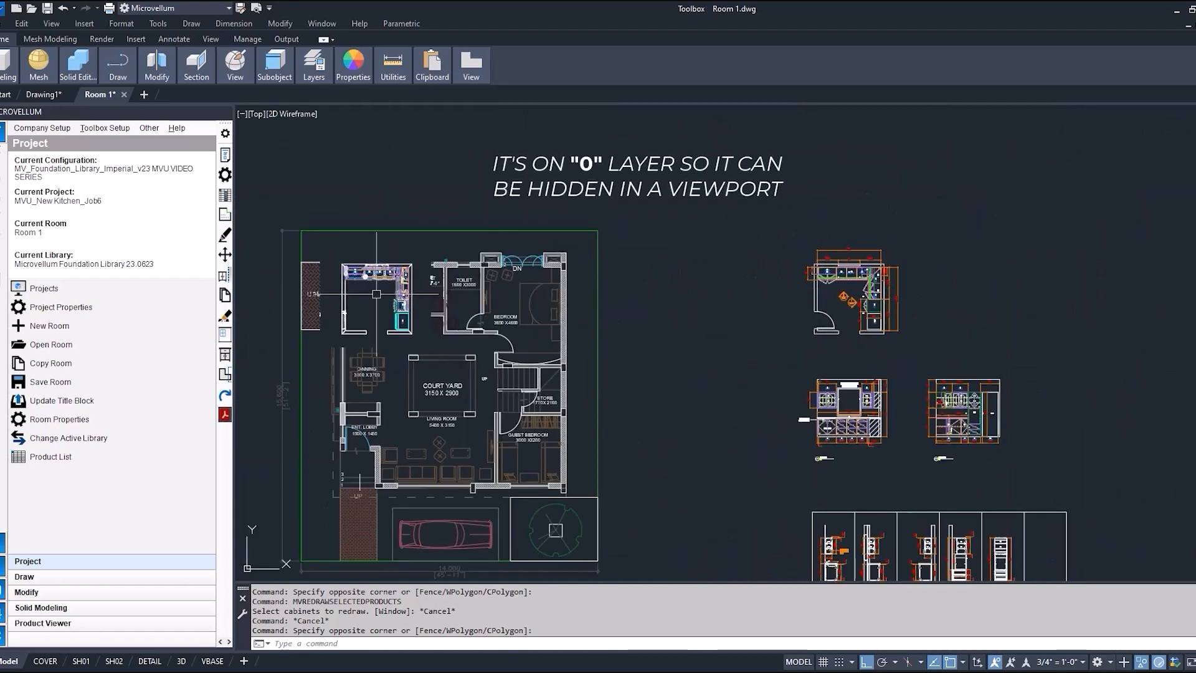
Start redrawing selected products in the 3D kitchen plan and window-select upper cabinets 1.08 and 1.09 along the window wall.
scroll(334, 274, "up", 8)
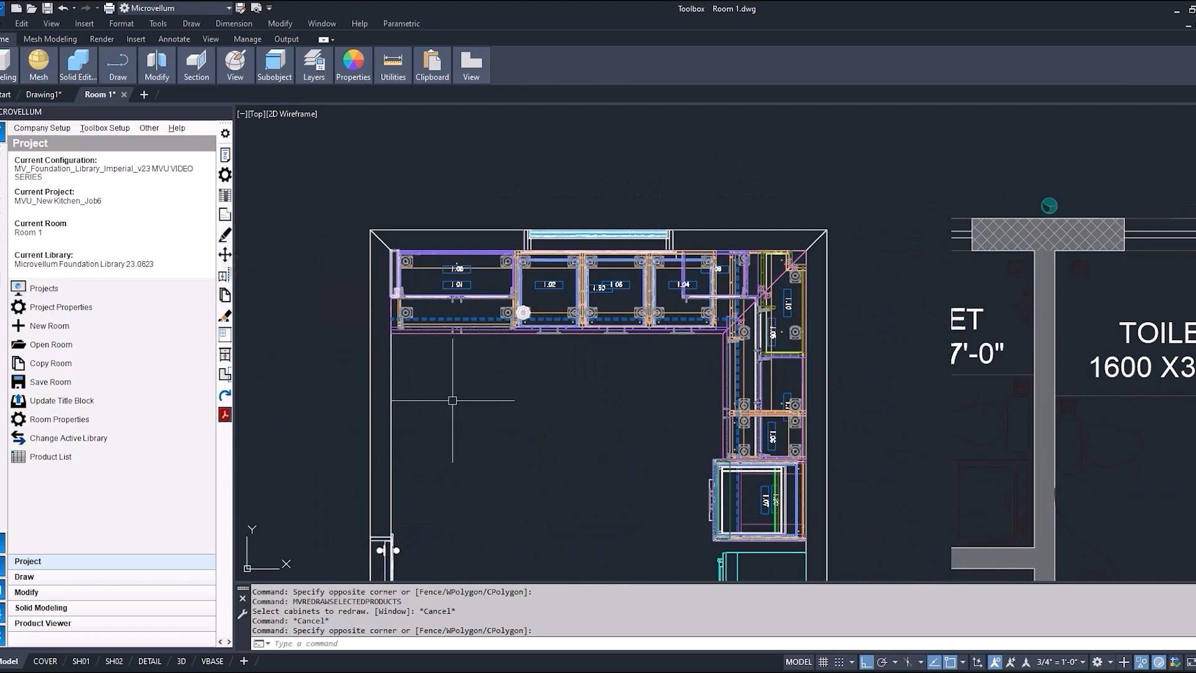
left_click(224, 235)
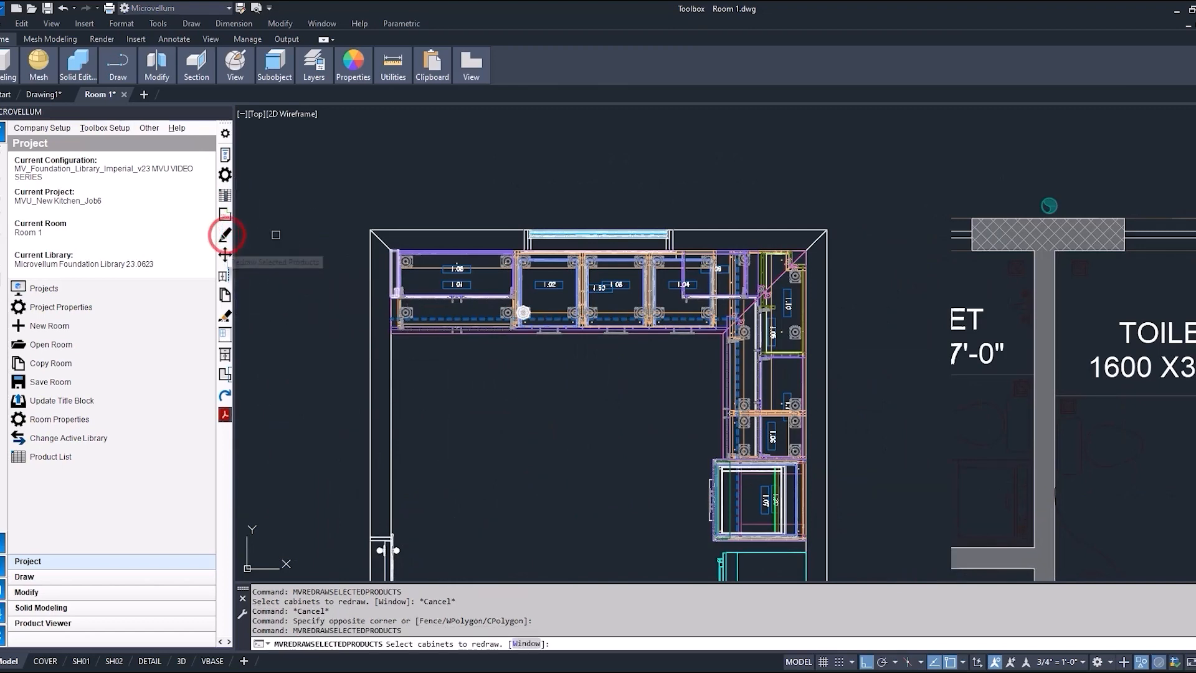
type("w")
key("Return")
left_click(320, 201)
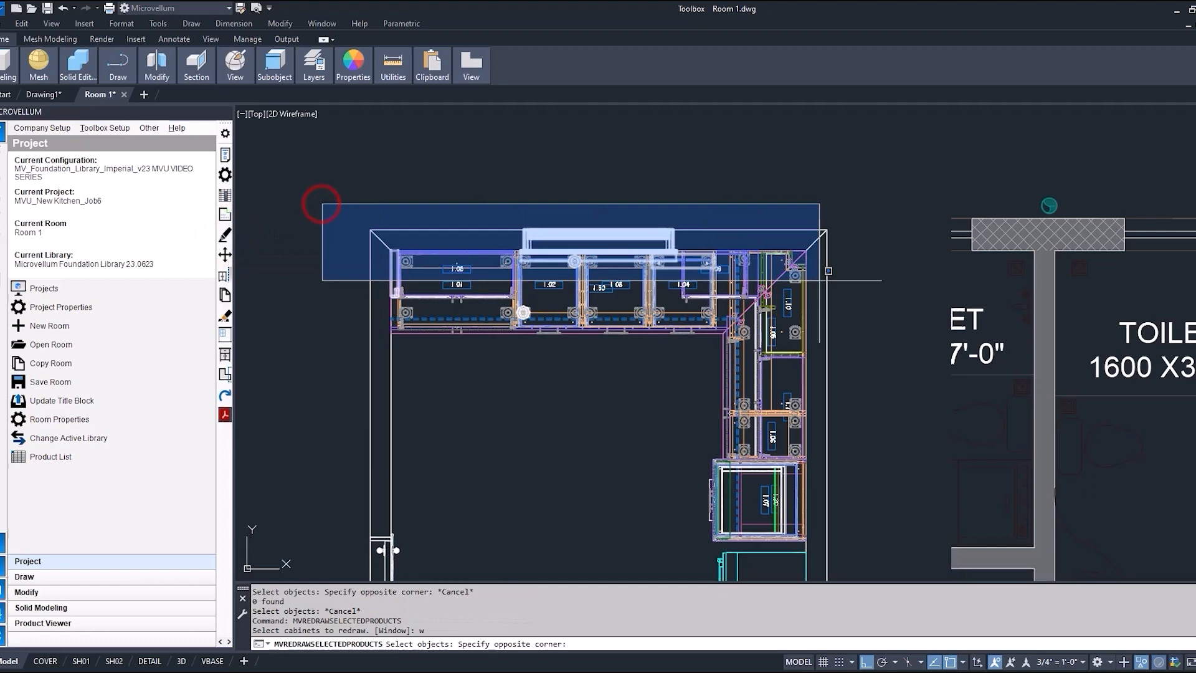
left_click(878, 278)
Add tall cabinet 1.07 to the redraw selection and leave out product 1.20, which overlaps it.
middle_click_drag(706, 390, 662, 292)
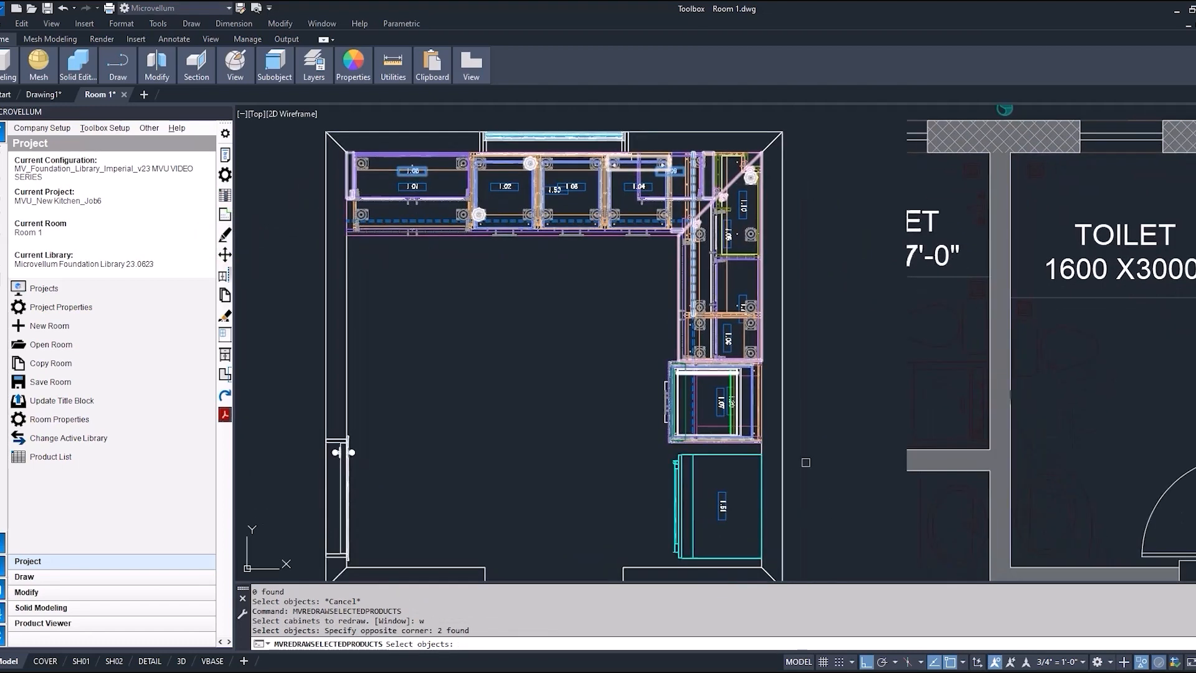
left_click(625, 370)
left_click(804, 434)
scroll(742, 397, "up", 5)
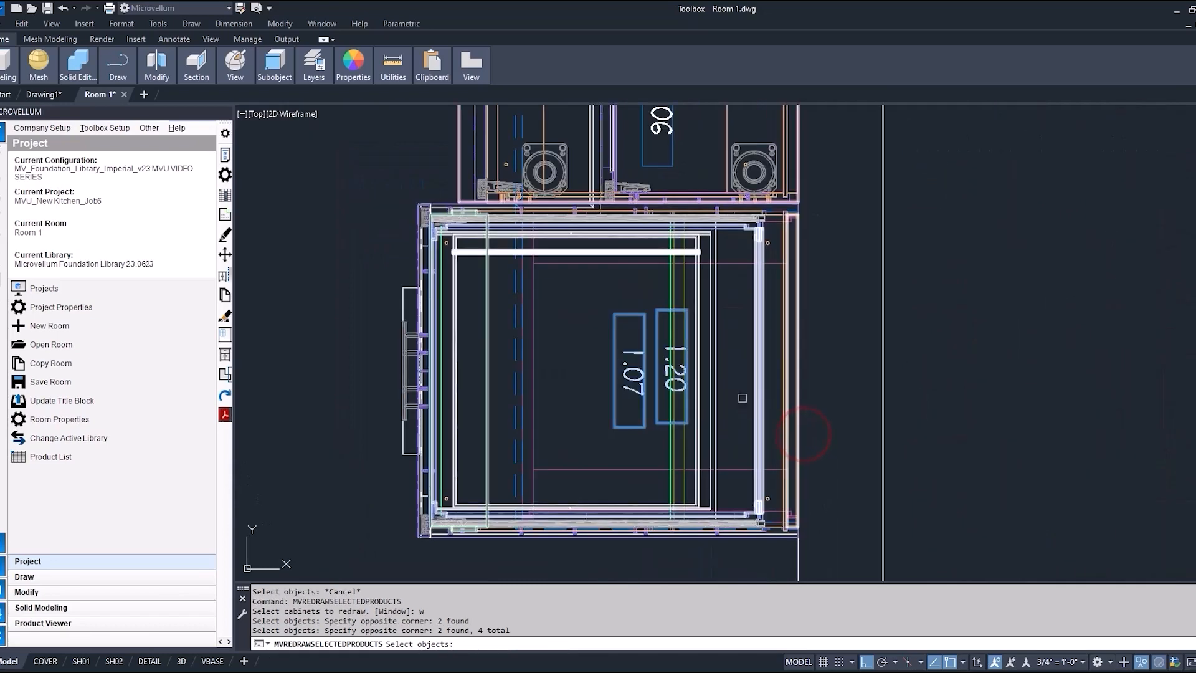
left_click(658, 311, "shift")
scroll(658, 311, "down", 5)
scroll(566, 398, "up", 2)
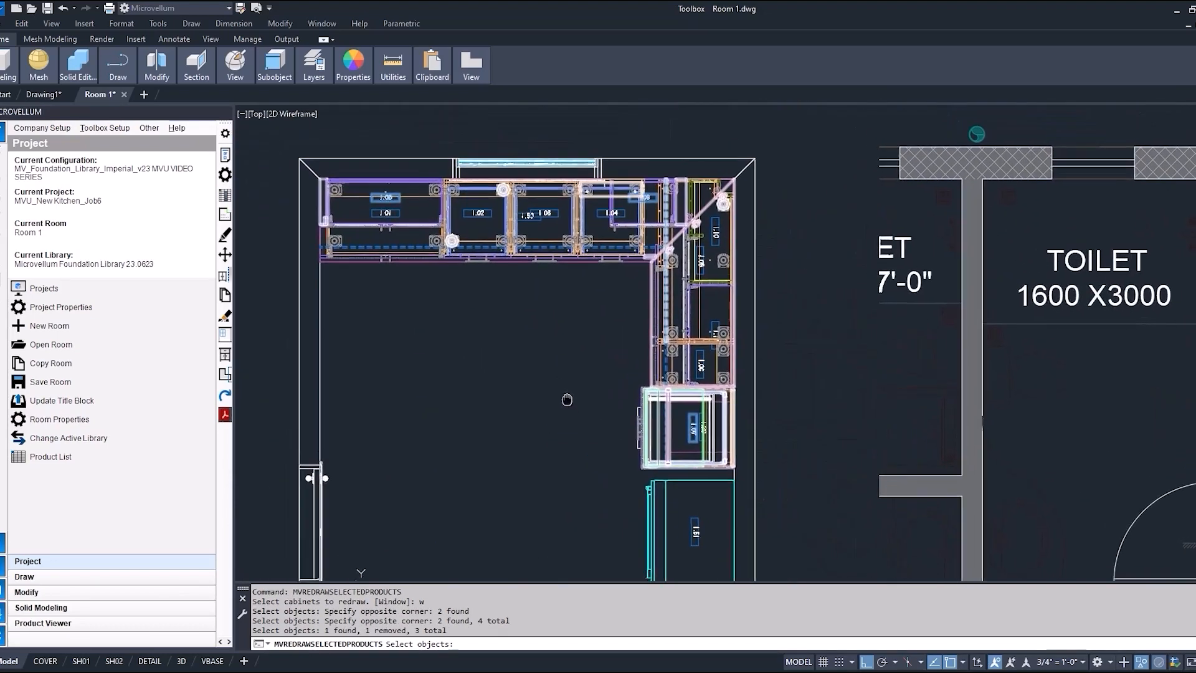
Add upper cabinets 1.10 and 1.11 to the selection, redraw the selected products and answer the cross section redraw prompts.
left_click(739, 251)
left_click(781, 394)
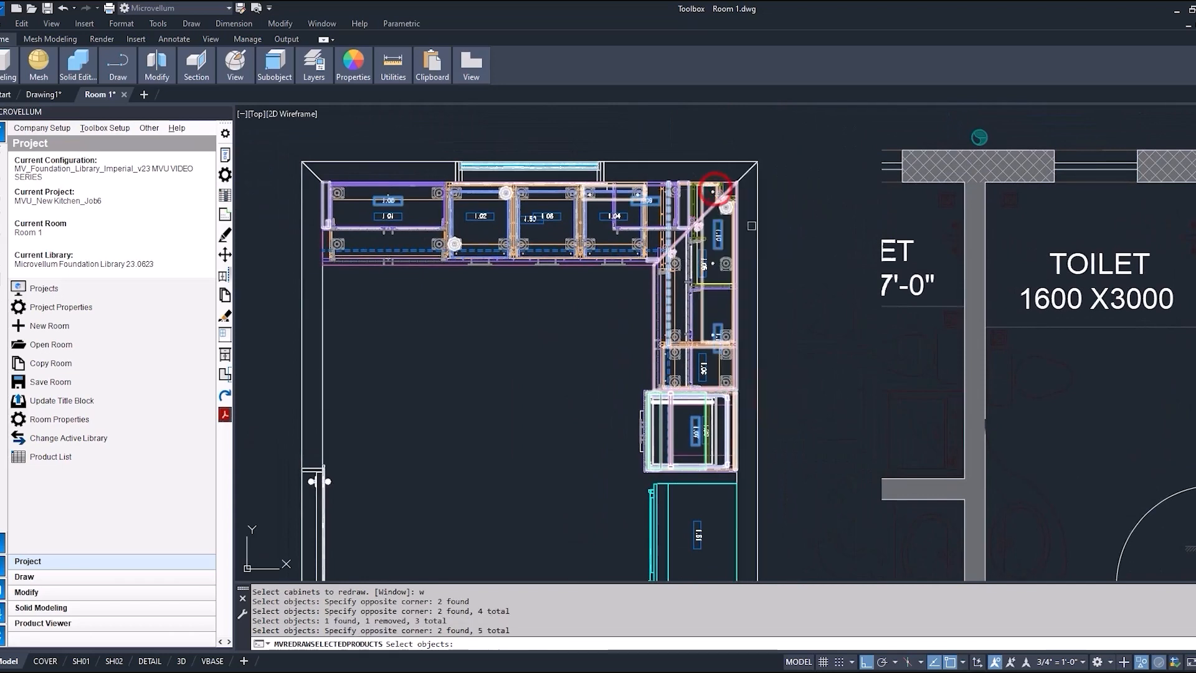
scroll(716, 261, "up", 1)
scroll(685, 262, "down", 3)
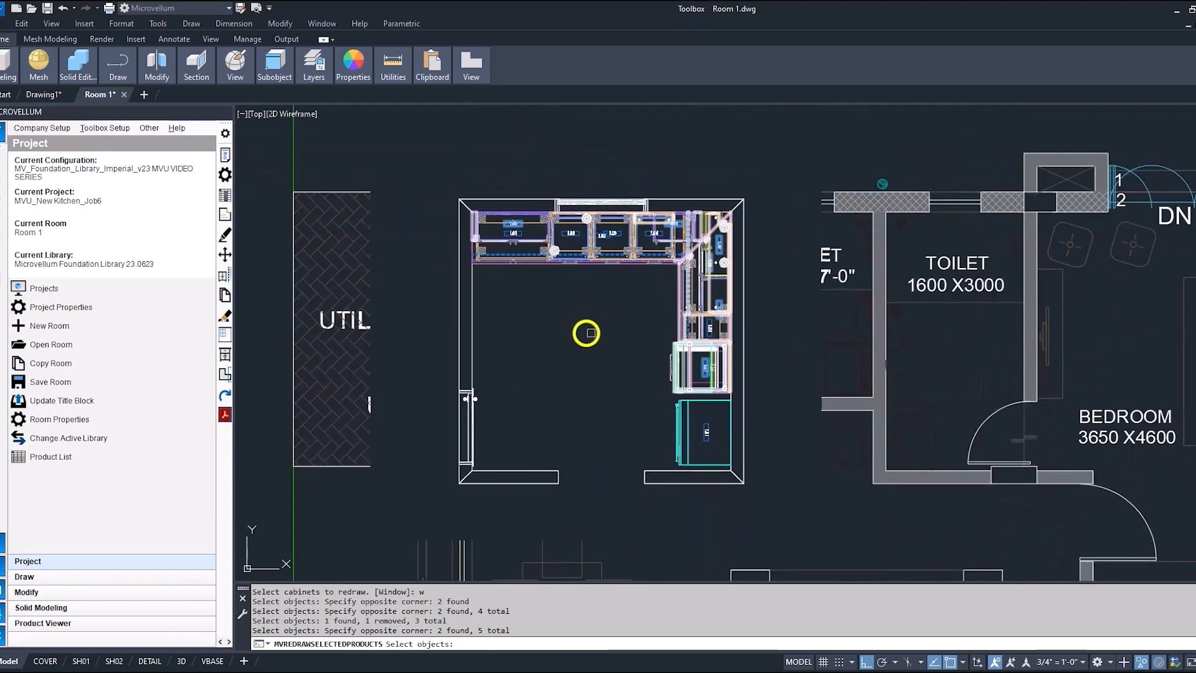
right_click(586, 333)
left_click(603, 388)
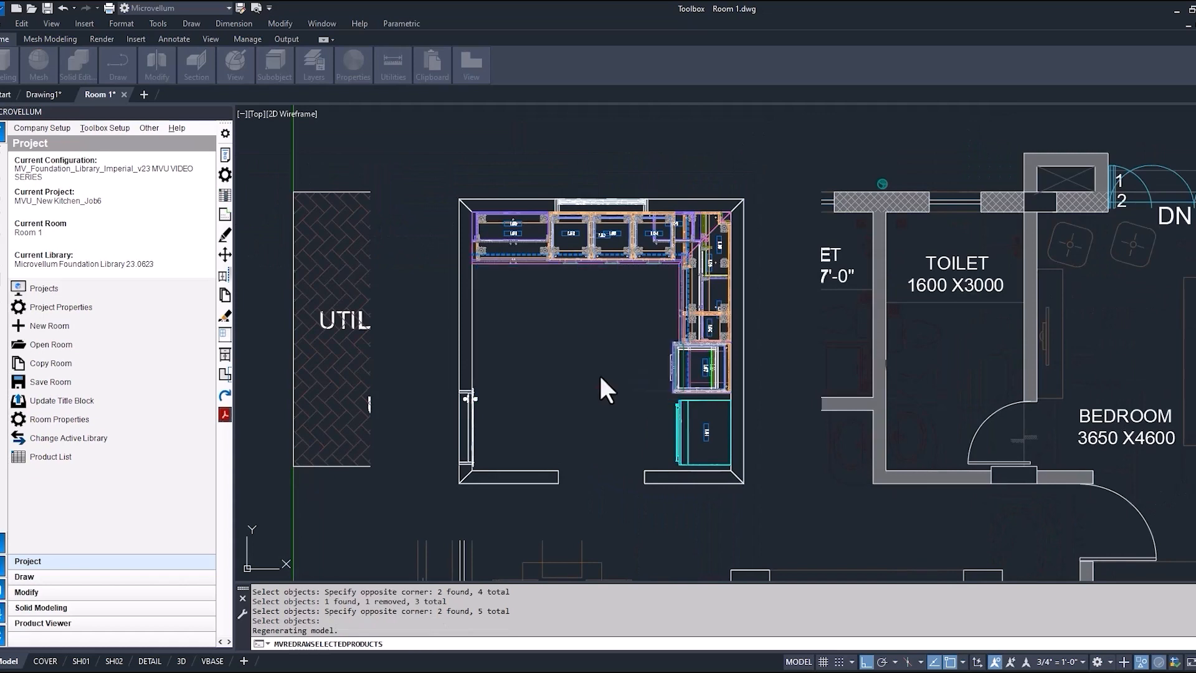
left_click(662, 370)
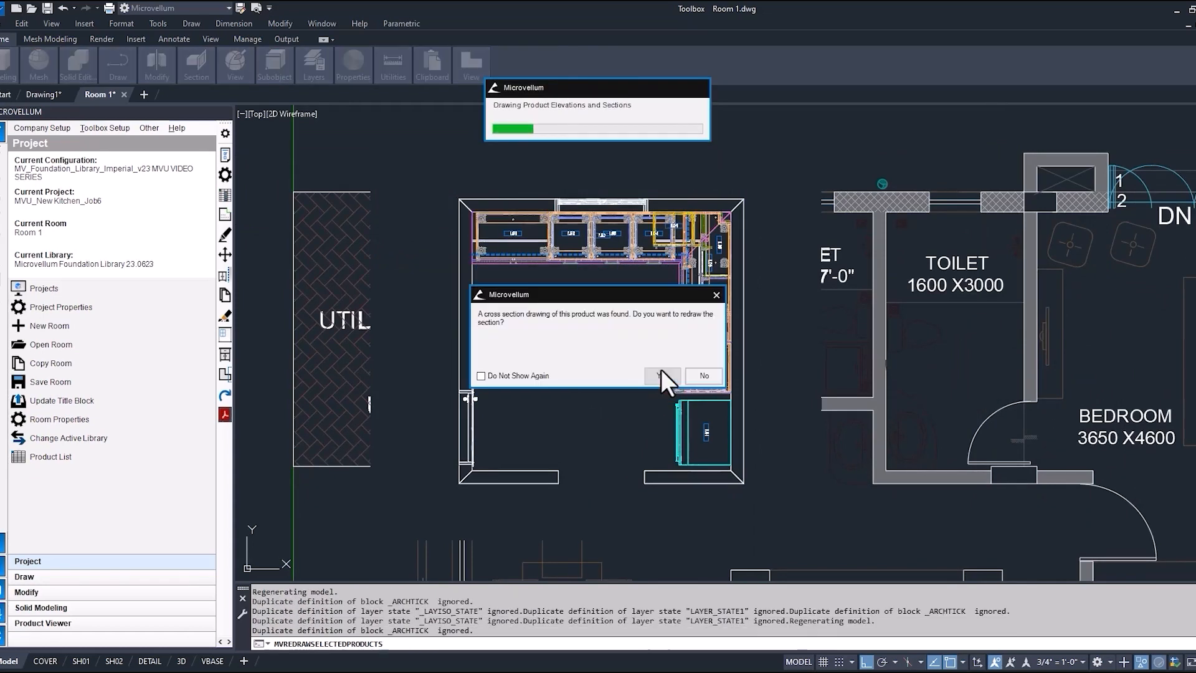
left_click(692, 374)
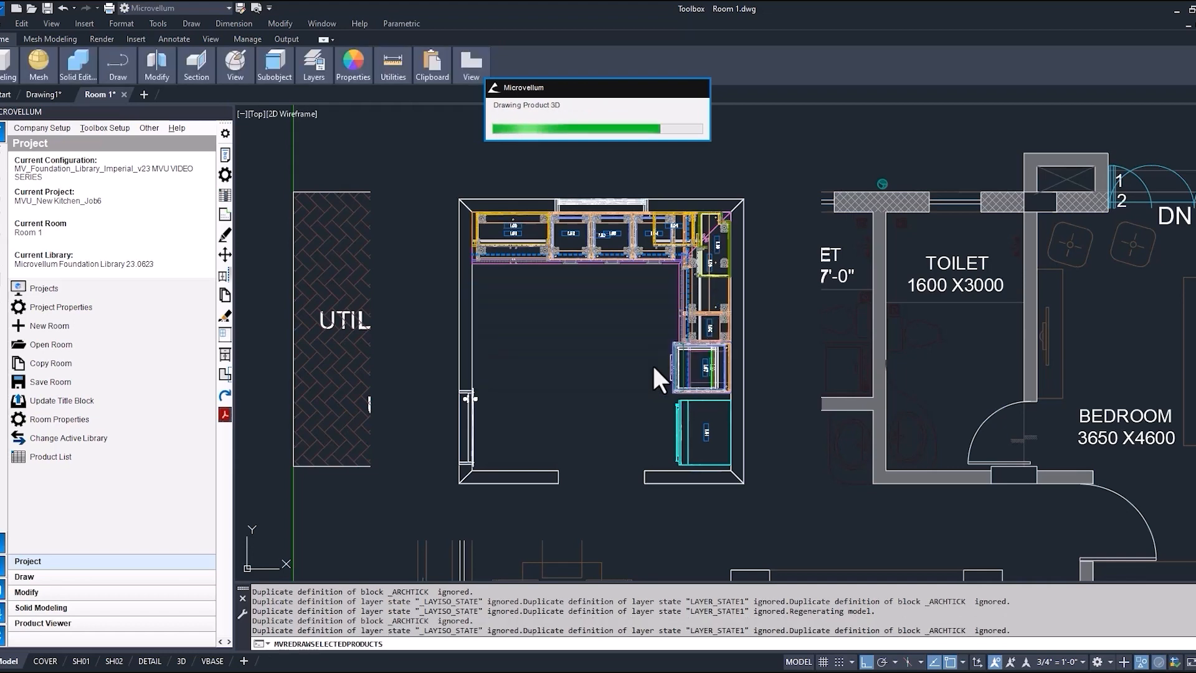
left_click(653, 366)
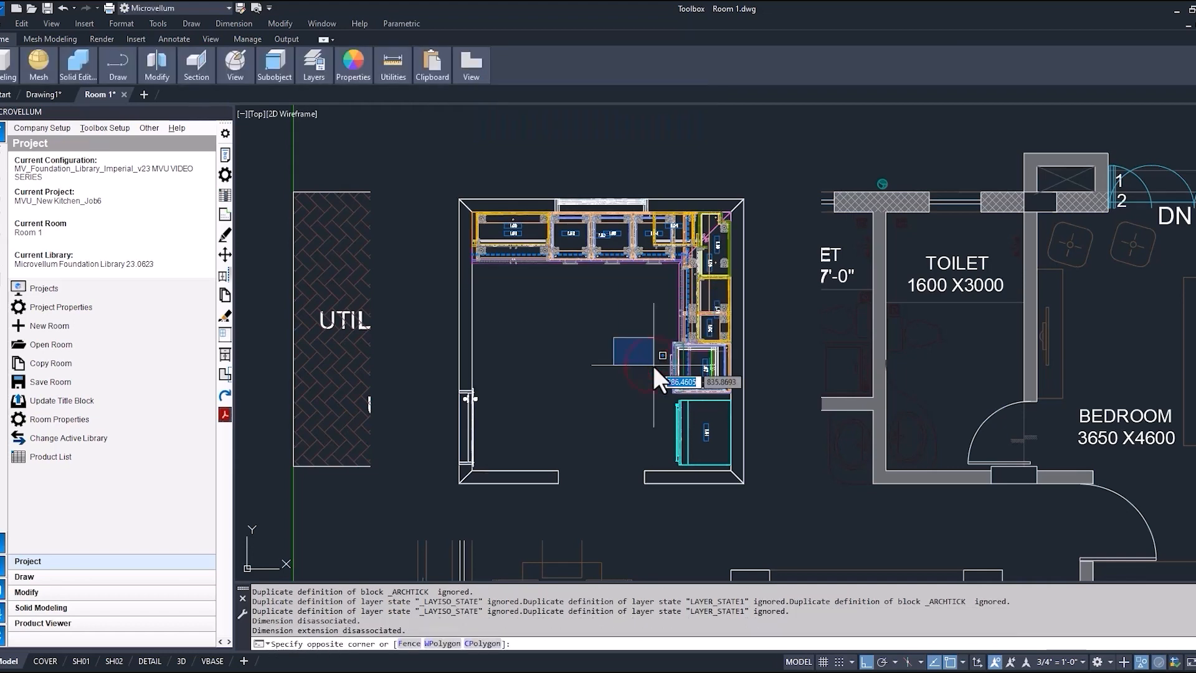
left_click(613, 353)
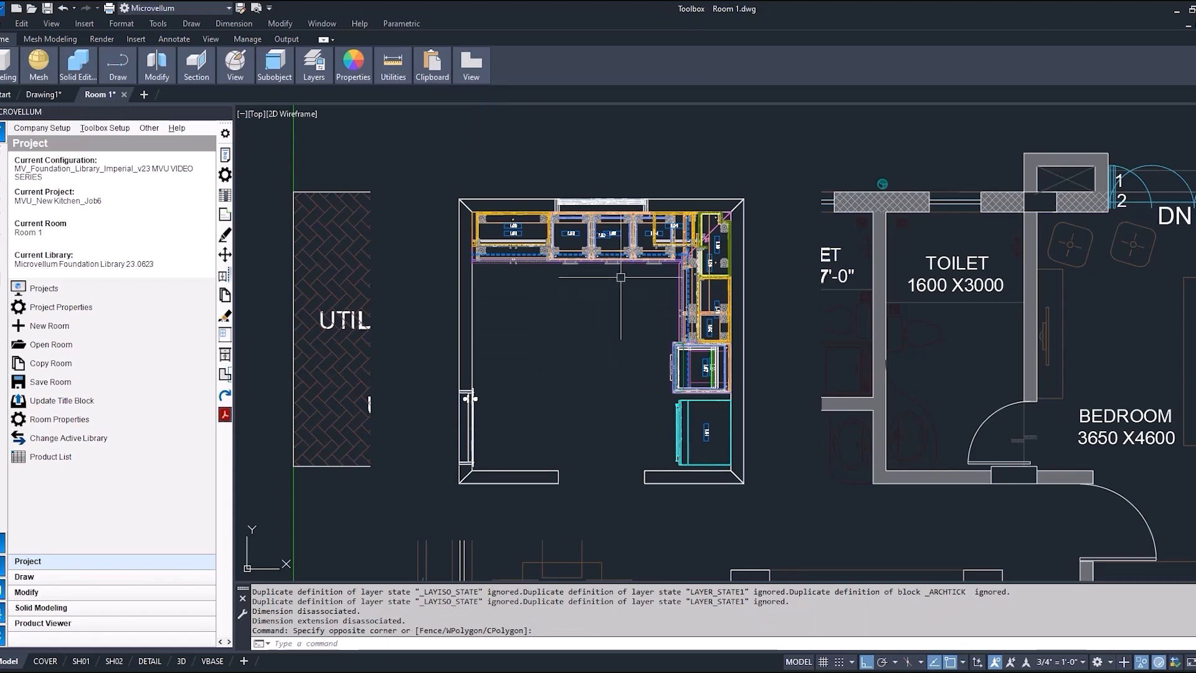
Examine the redrawn upper cabinets in the 3D kitchen plan and around the corner of the 2D floor plan.
scroll(567, 218, "up", 4)
scroll(401, 249, "up", 4)
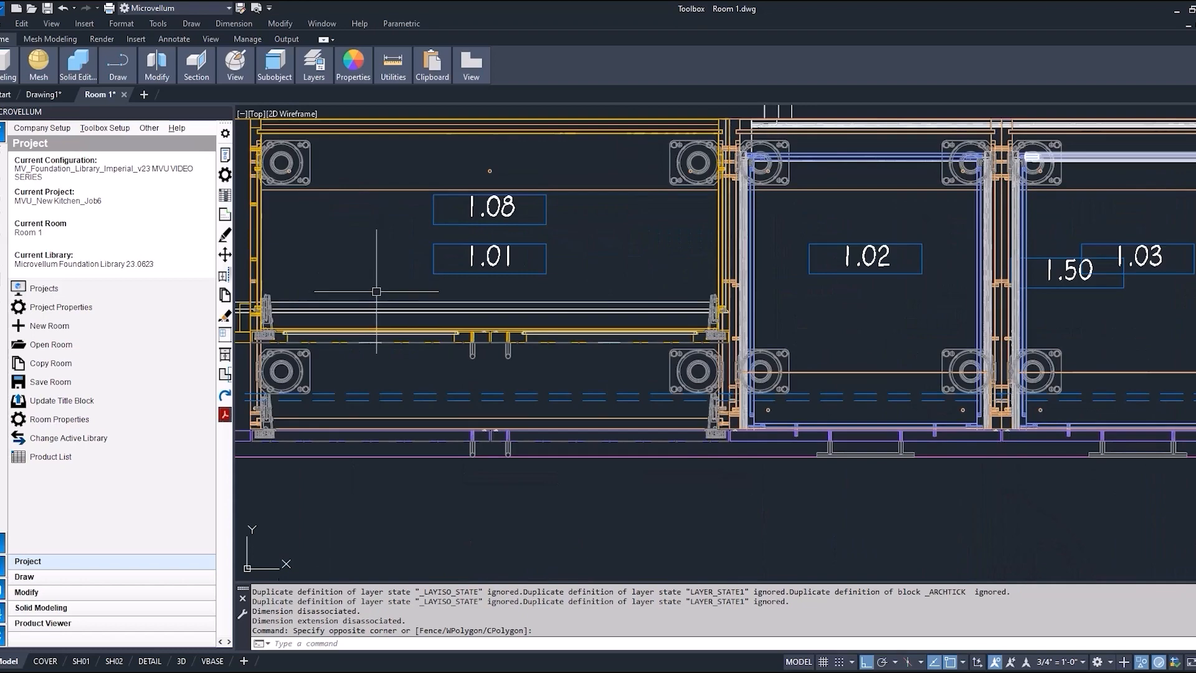
scroll(400, 248, "down", 5)
middle_click_drag(710, 281, 528, 310)
scroll(685, 296, "up", 2)
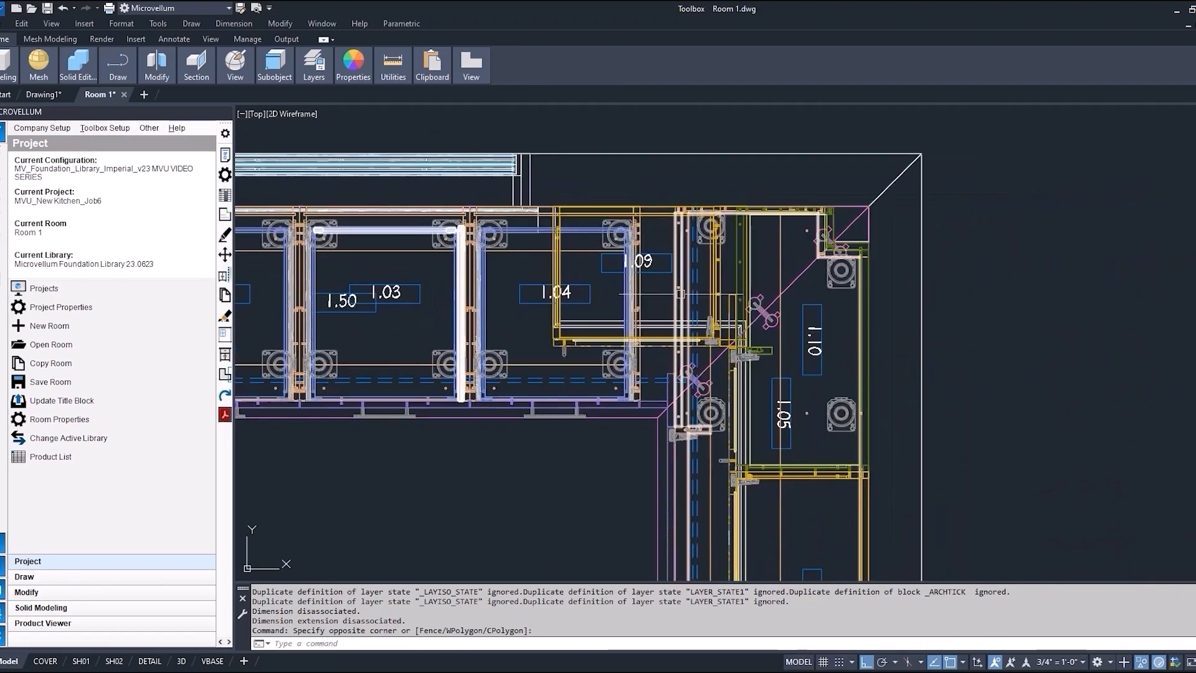
scroll(608, 294, "down", 2)
scroll(609, 294, "down", 8)
middle_click_drag(810, 299, 607, 307)
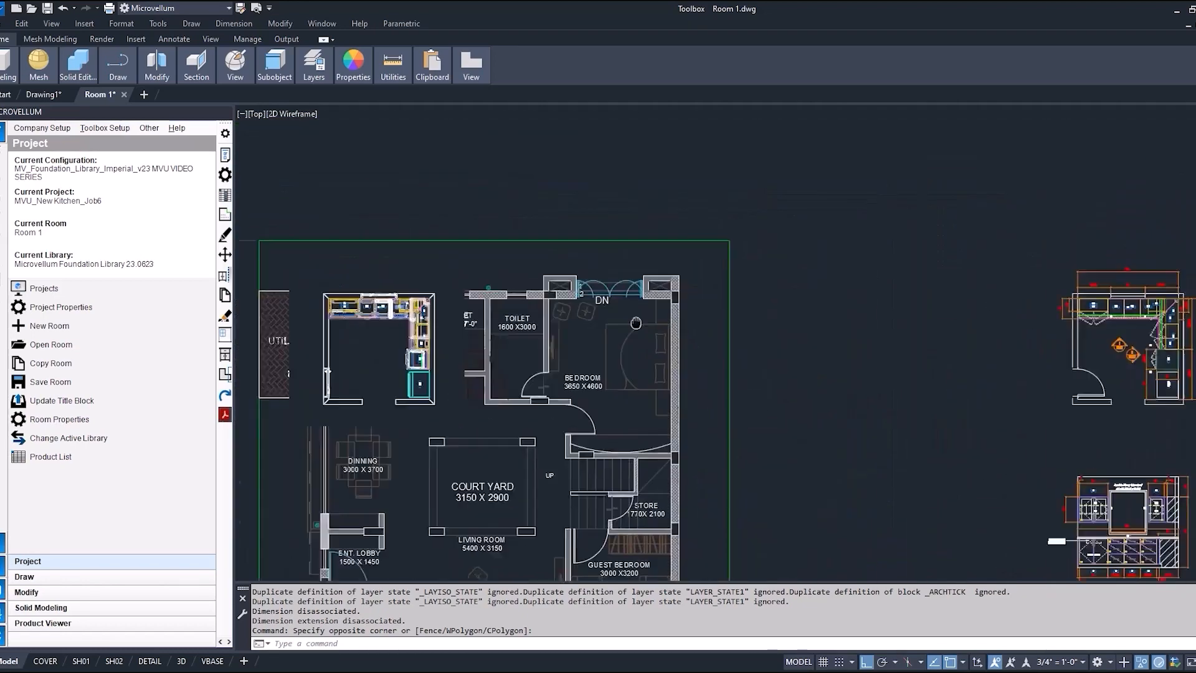
scroll(699, 314, "down", 2)
middle_click_drag(934, 311, 699, 320)
scroll(679, 326, "up", 6)
scroll(679, 326, "up", 4)
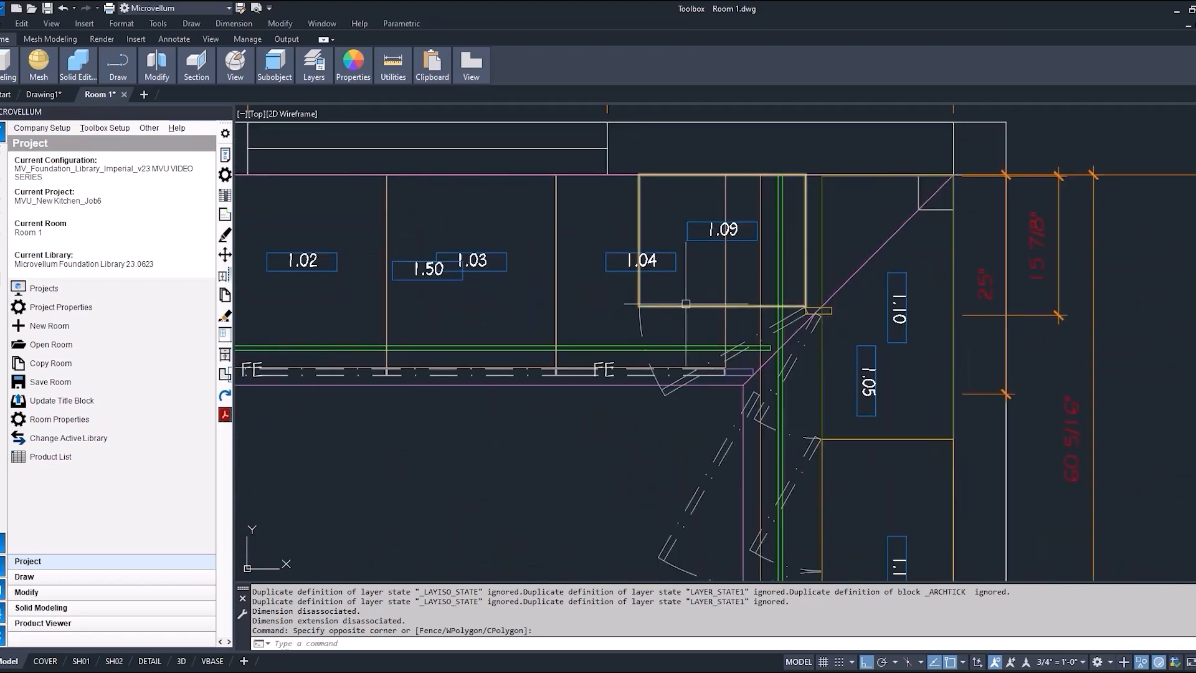
scroll(843, 307, "up", 4)
scroll(767, 308, "down", 6)
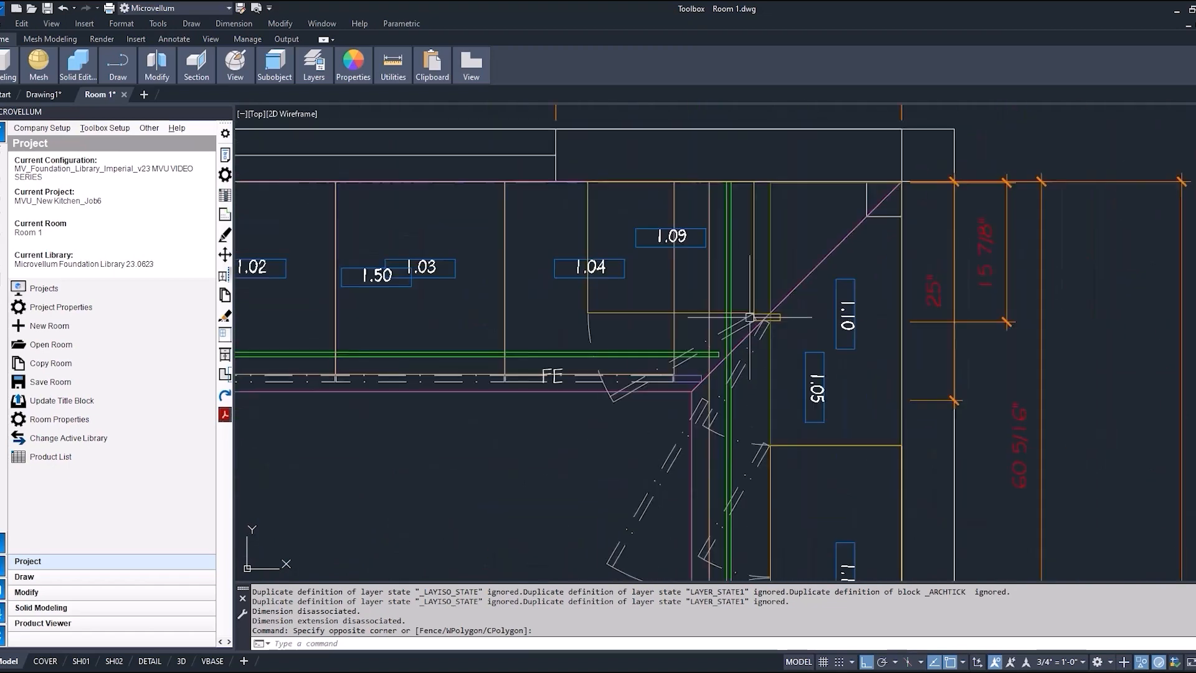
Add a linear dimension above the 2D plan from the front edge of upper corner cabinet 1.10 to the wall corner.
scroll(772, 190, "up", 4)
key("space")
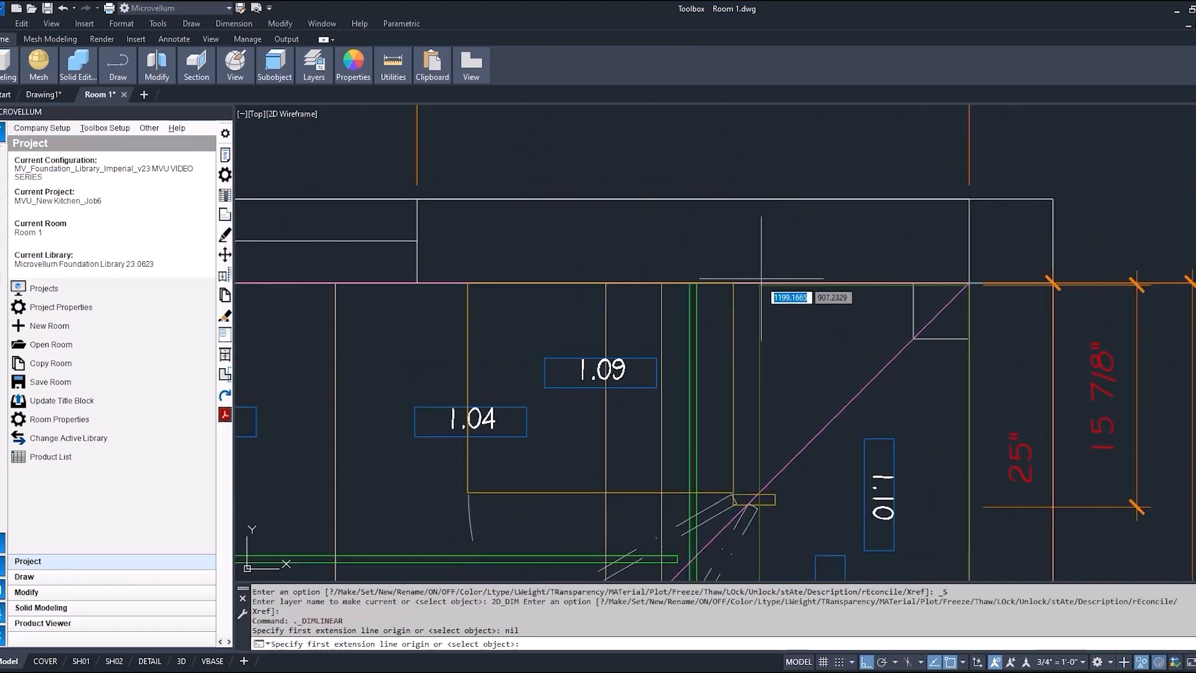
left_click(759, 286)
left_click(972, 283)
left_click(889, 172)
Set the width of upper glass door cabinet 1.09 to 17 and apply the change to the drawing.
scroll(861, 233, "down", 5)
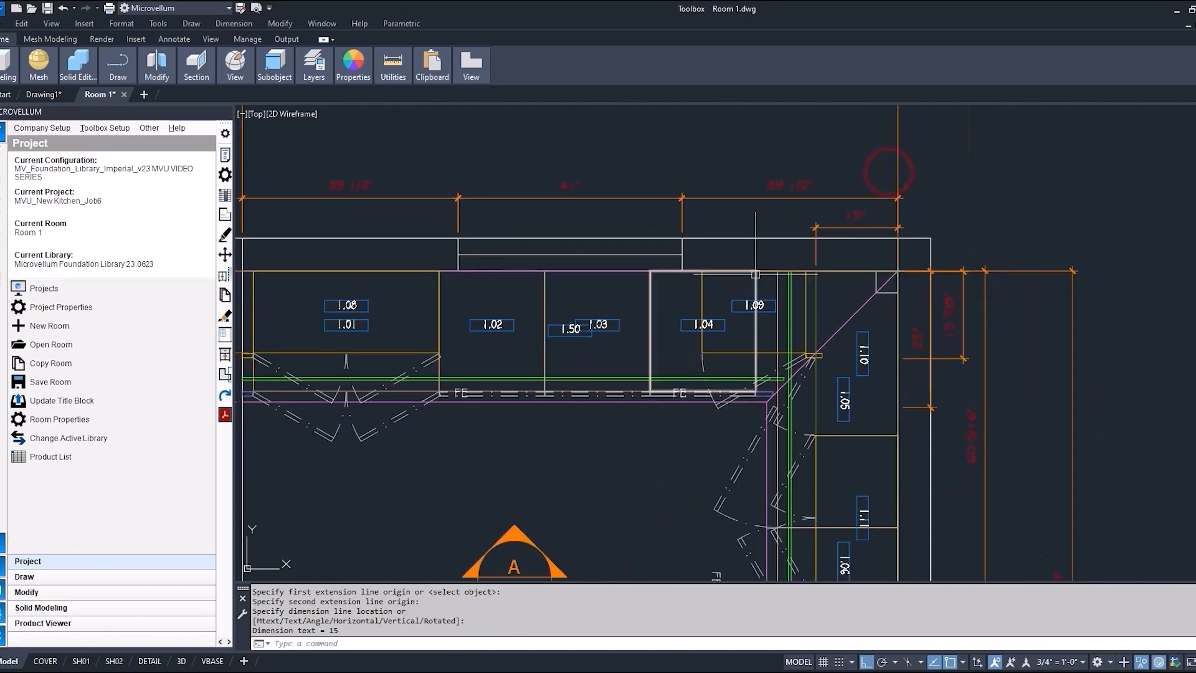
left_click(225, 153)
left_click(766, 335)
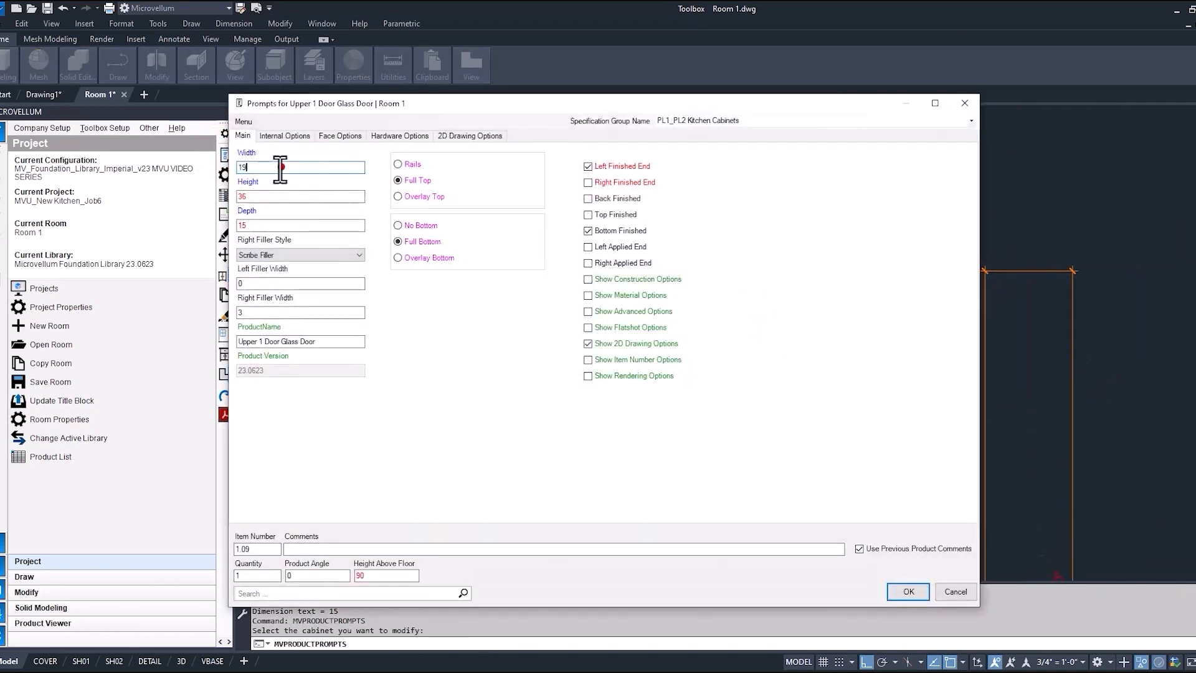
double_click(276, 167)
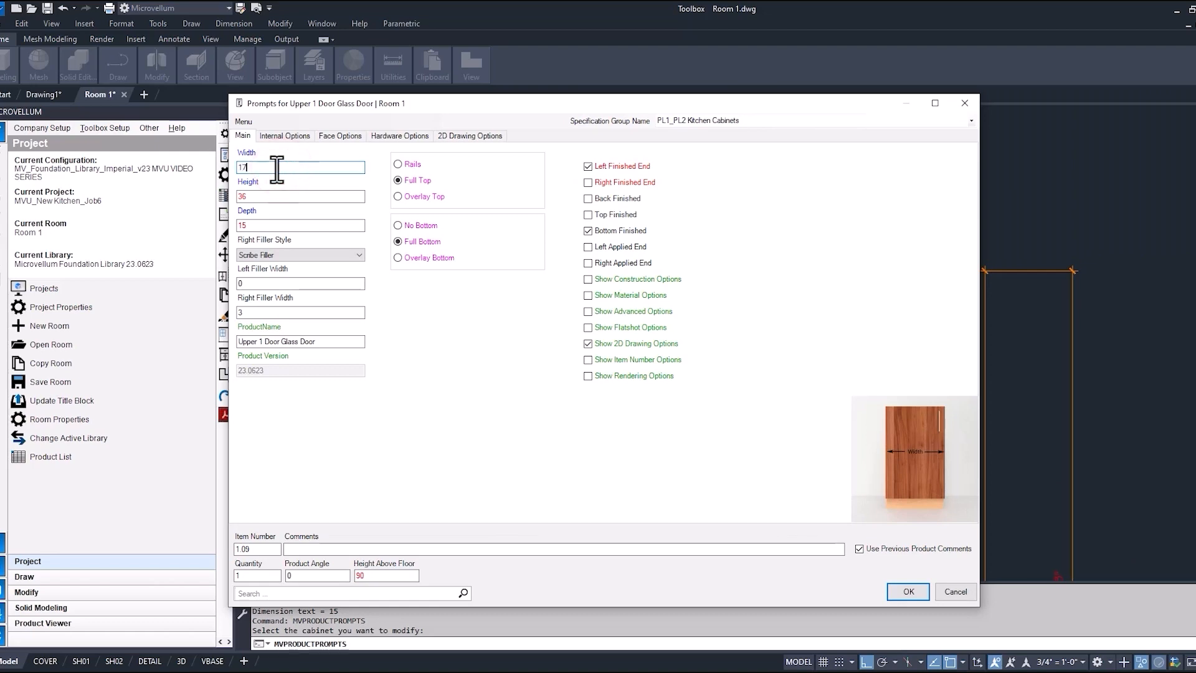
left_click(900, 591)
left_click(660, 370)
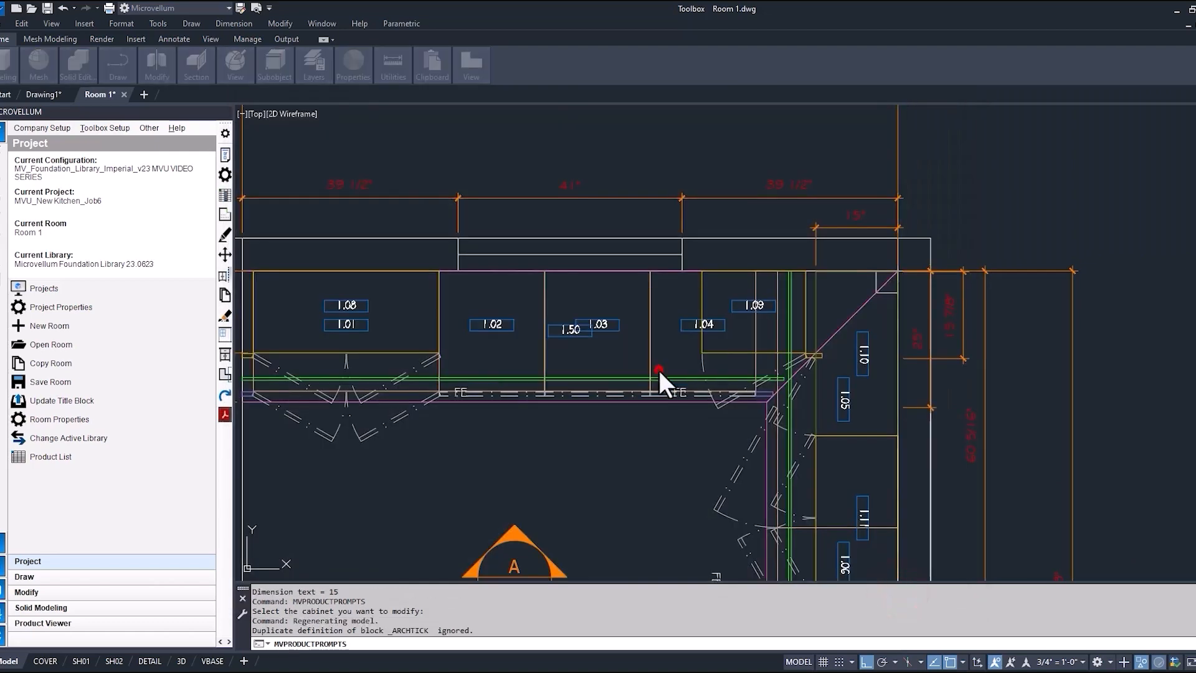
scroll(806, 332, "up", 6)
scroll(745, 328, "down", 6)
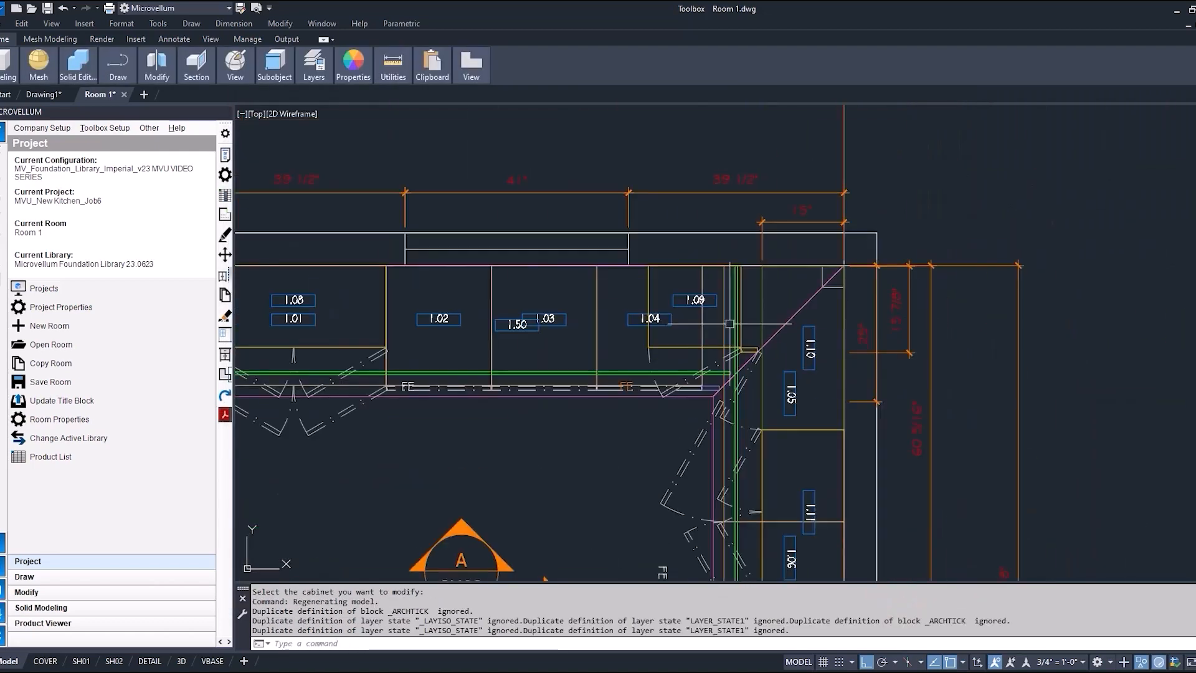
left_click(314, 69)
left_click(364, 121)
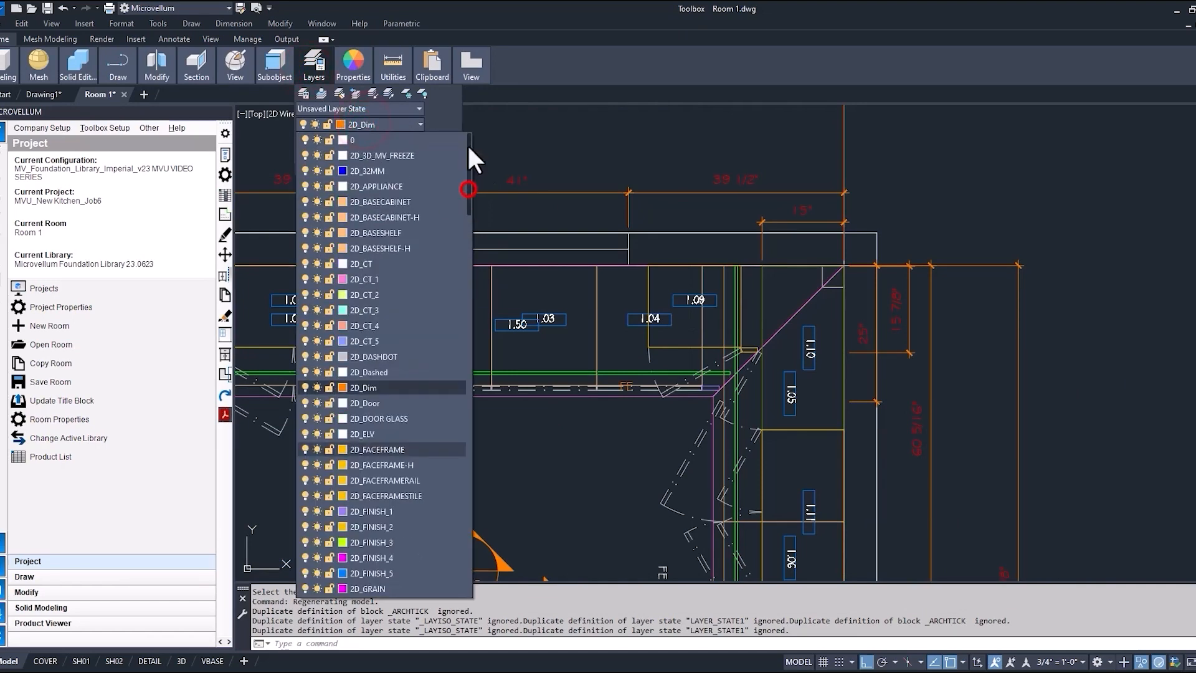
Review the product prompts of upper glass door cabinet 1.09 in the plan and accept them.
left_click(225, 152)
left_click(672, 346)
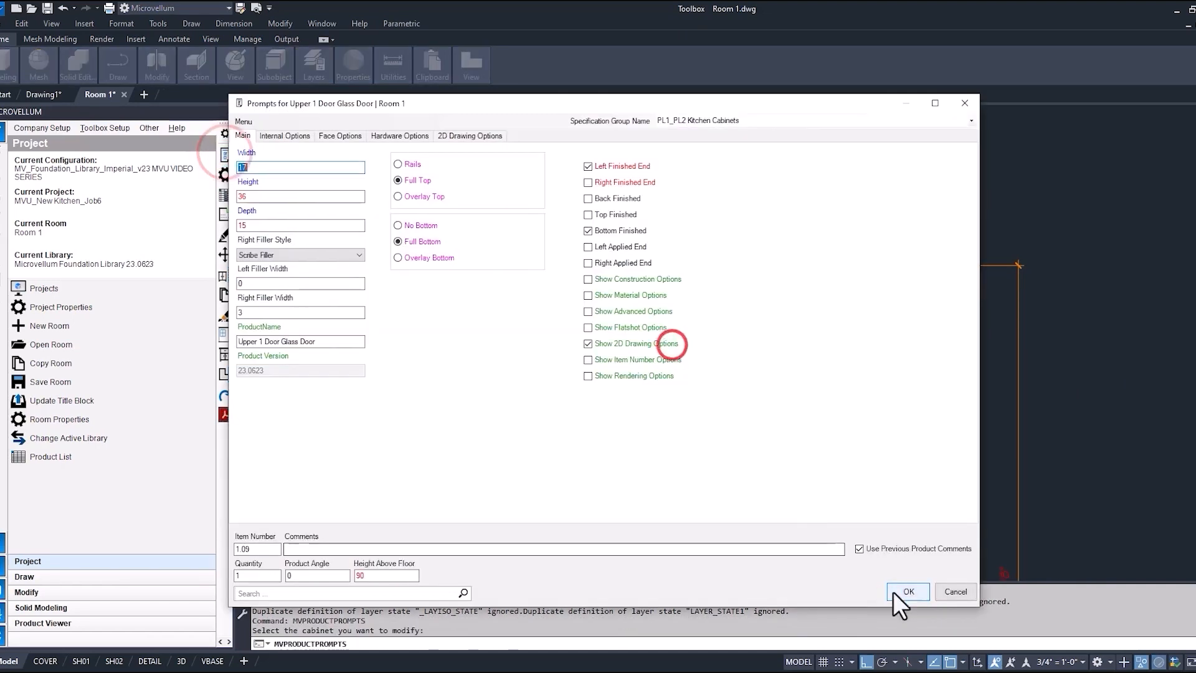
left_click(902, 590)
left_click(657, 366)
Measure the gap between the corner filler of cabinet 1.09 and the front edge of cabinet 1.10 in the plan.
scroll(713, 389, "up", 8)
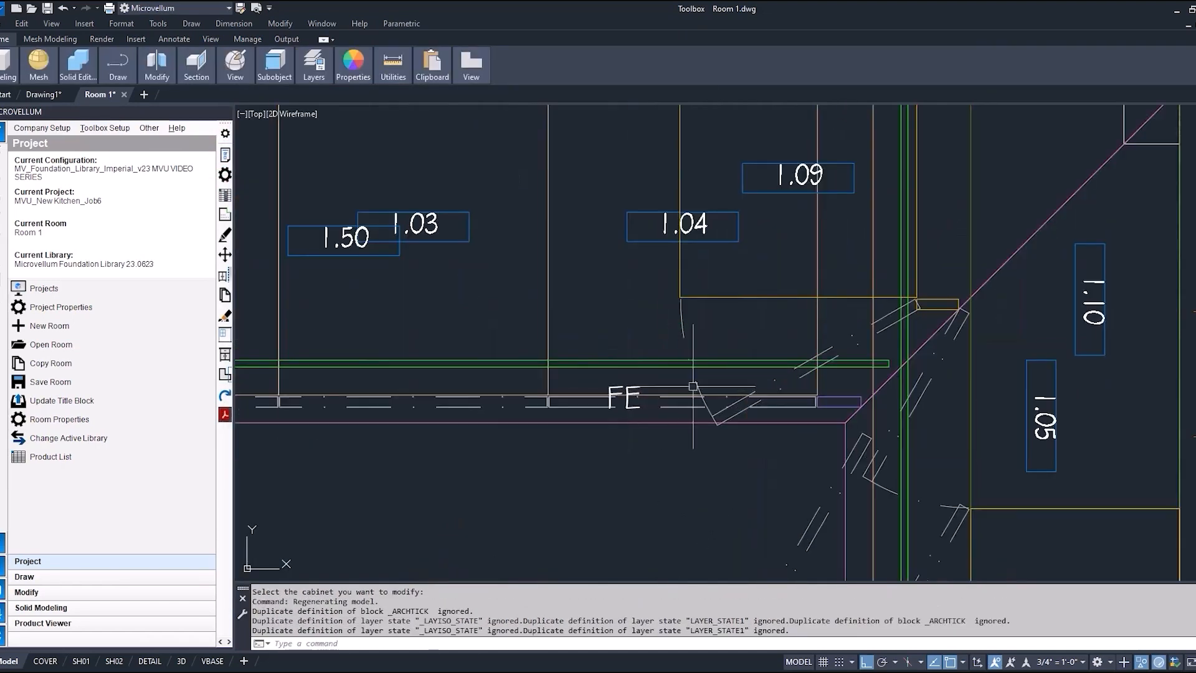
type("d")
key("Return")
left_click(700, 405)
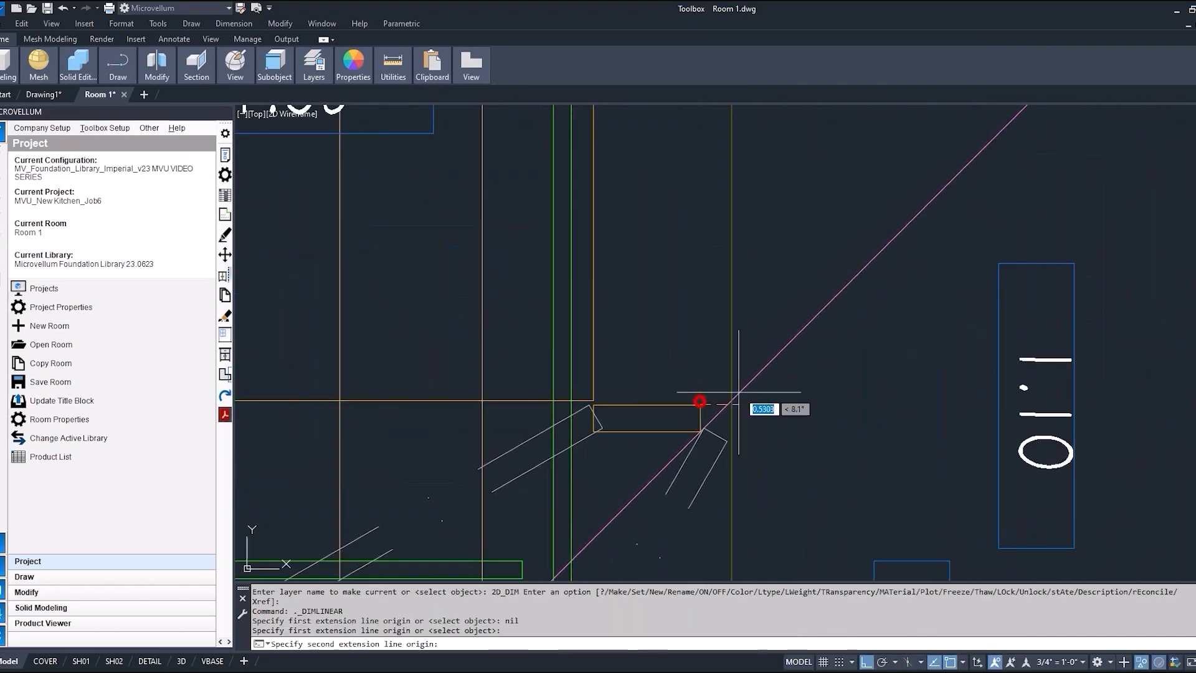
left_click(731, 402)
scroll(713, 374, "down", 10)
key("Escape")
Redraw the 2D walls by selecting the sink wall elevation.
scroll(521, 351, "up", 4)
middle_click_drag(474, 292, 439, 344)
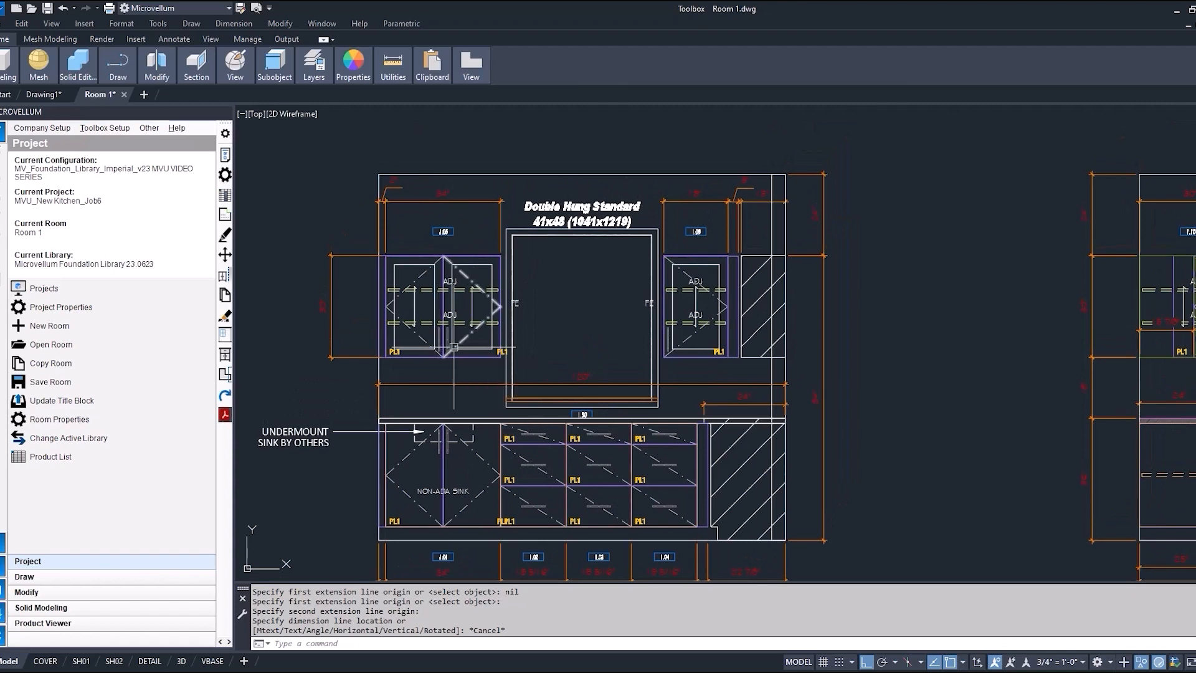
scroll(415, 316, "down", 2)
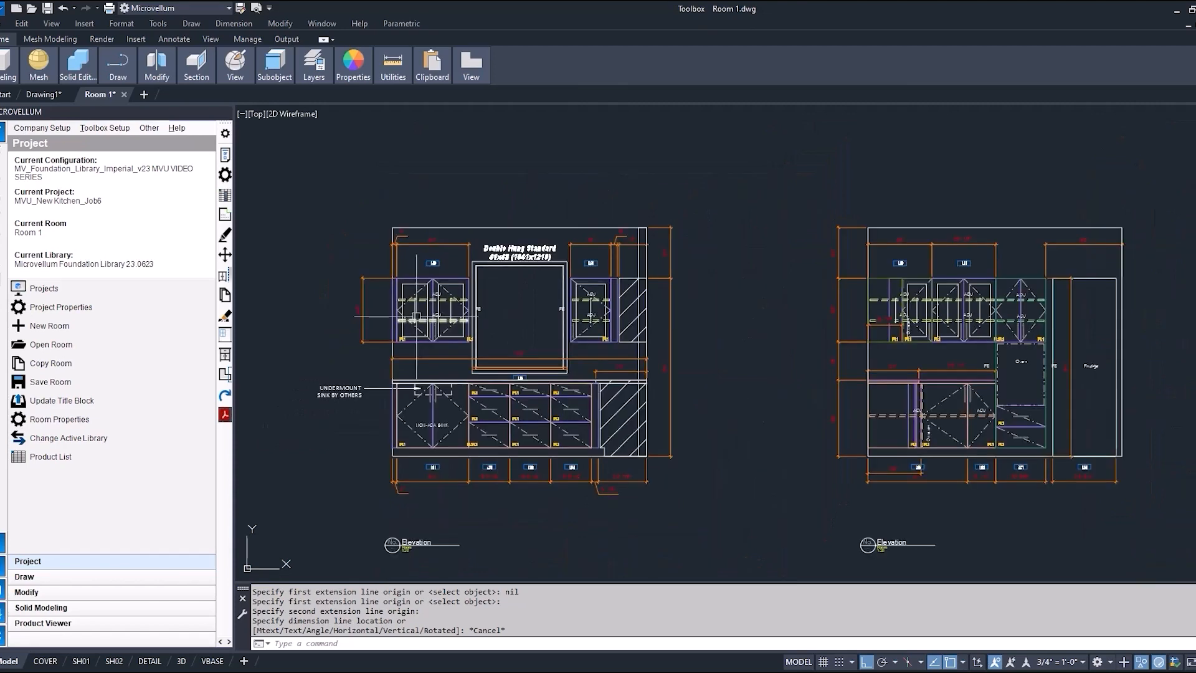
left_click(41, 590)
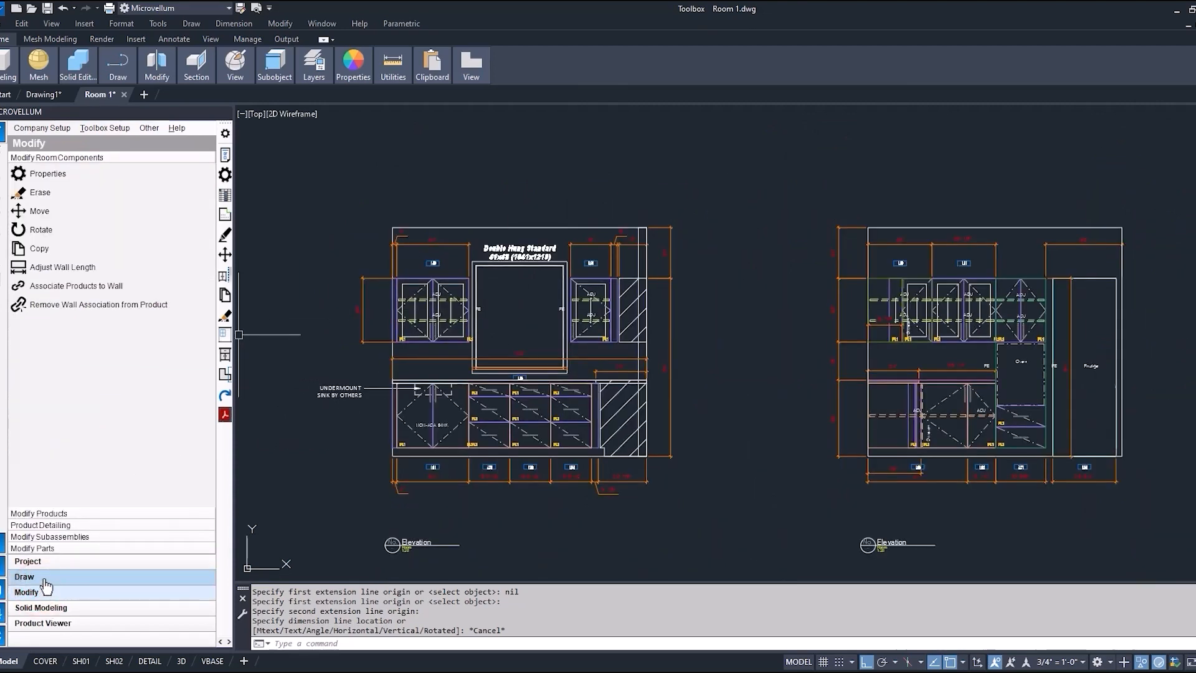
left_click(43, 577)
left_click(48, 549)
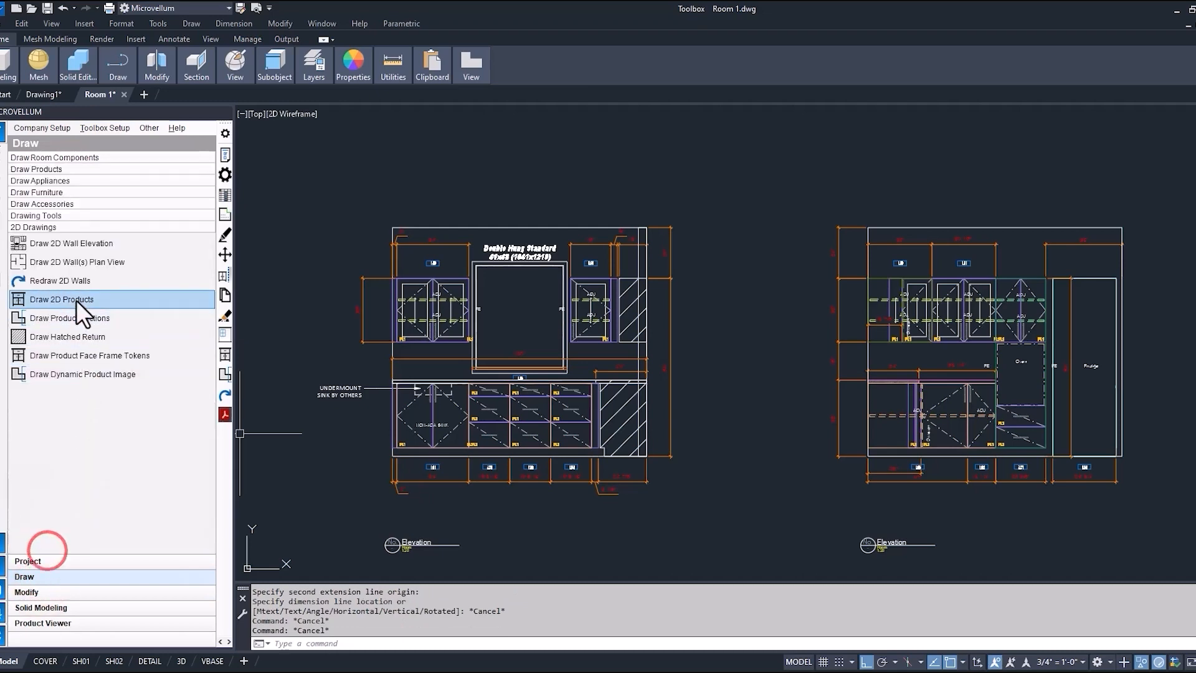
left_click(63, 281)
left_click(514, 224)
key("Return")
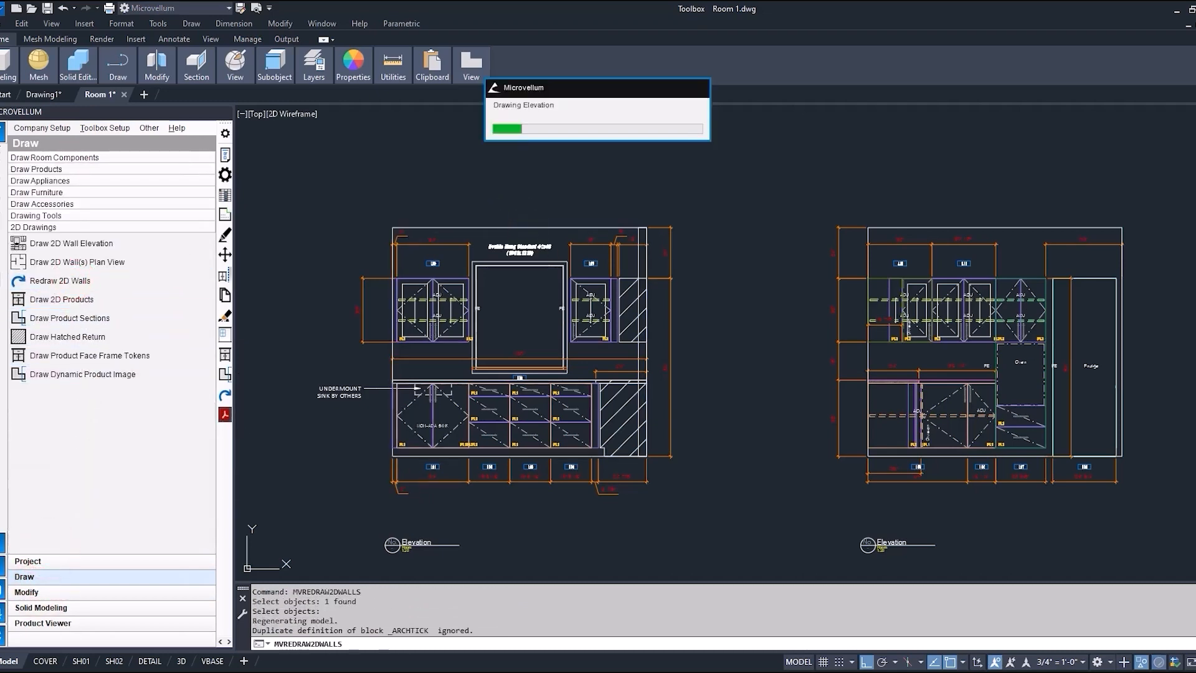
Examine the redrawn upper cabinets and their material tags in the sink wall and fridge wall elevations.
scroll(428, 348, "up", 2)
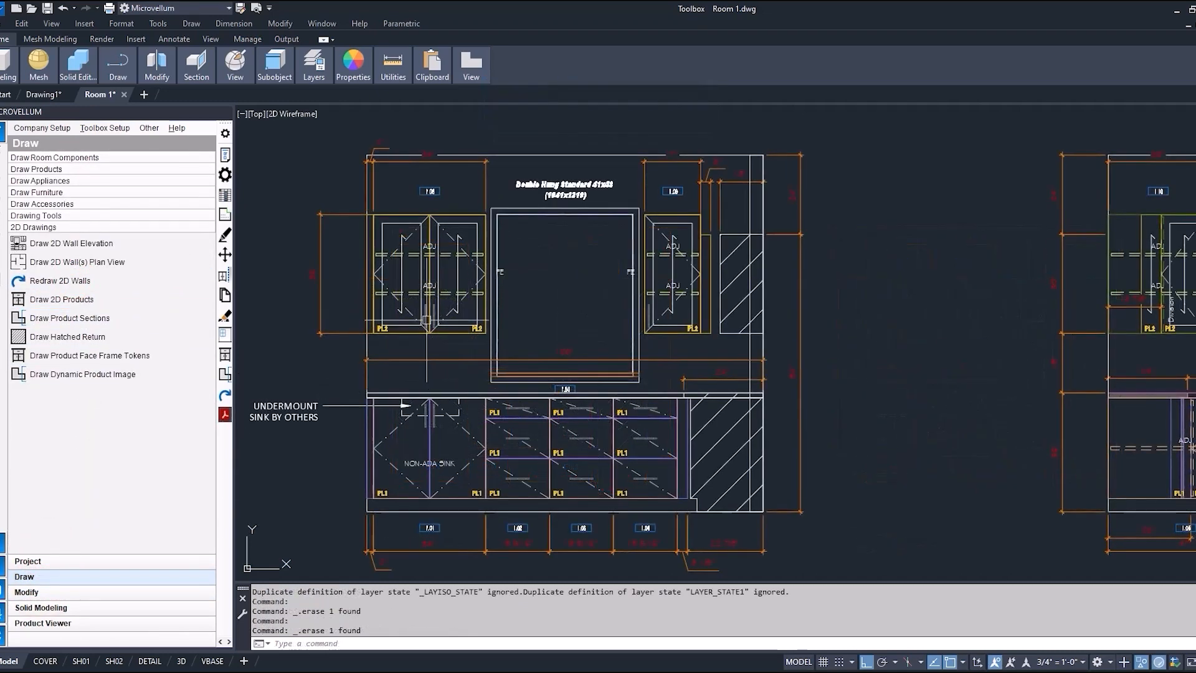
scroll(389, 274, "up", 2)
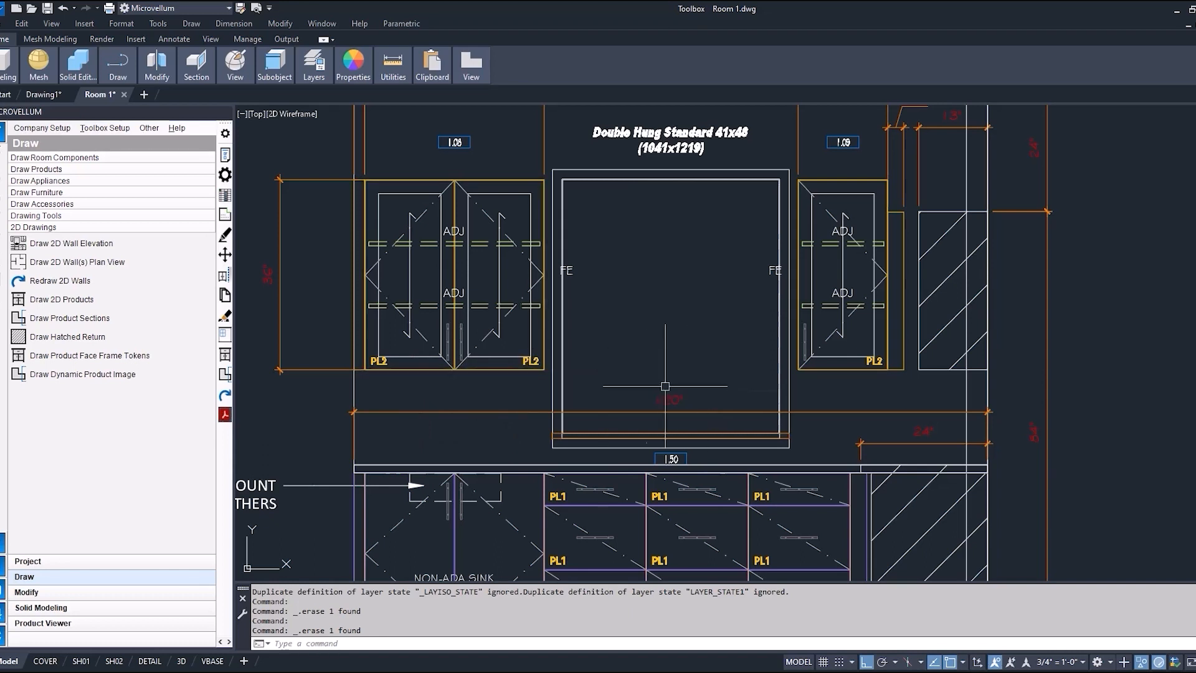
scroll(597, 369, "down", 2)
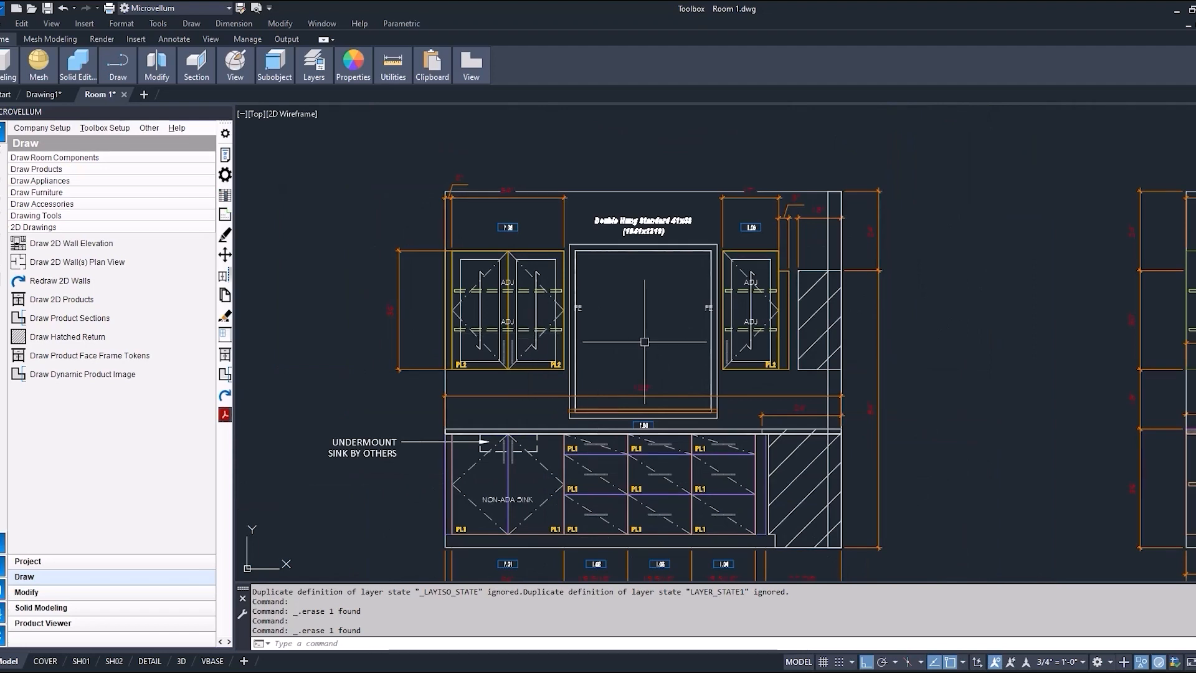
middle_click_drag(644, 342, 509, 283)
middle_click_drag(825, 382, 324, 390)
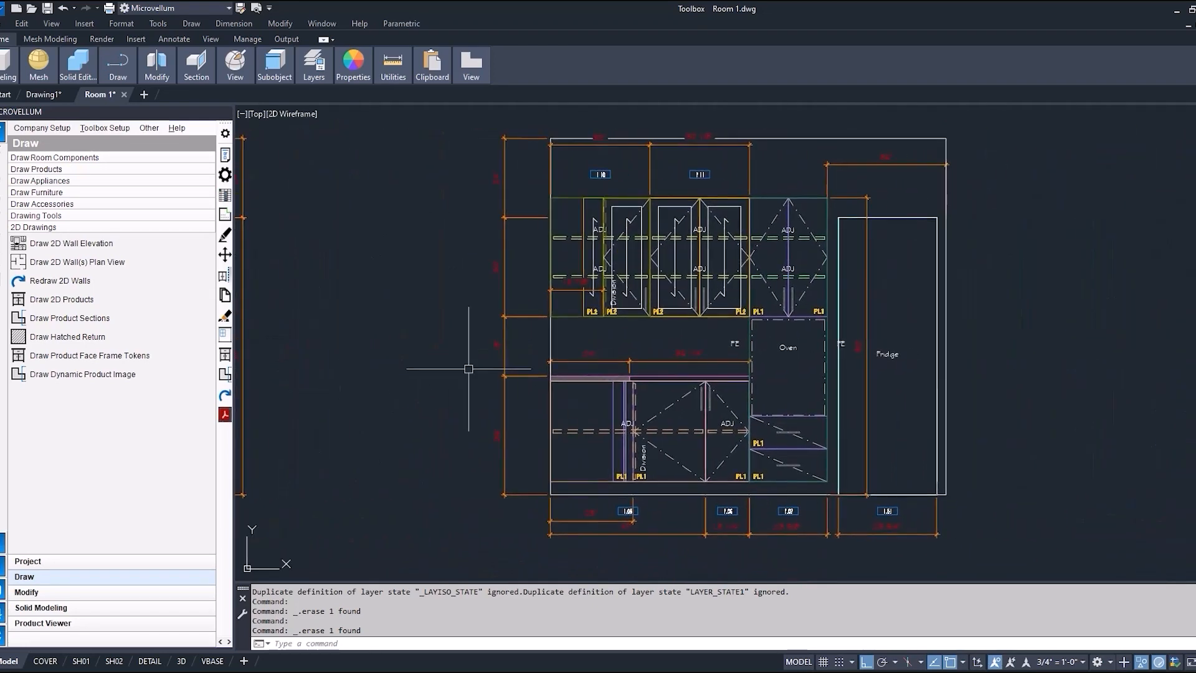
middle_click_drag(468, 369, 974, 384)
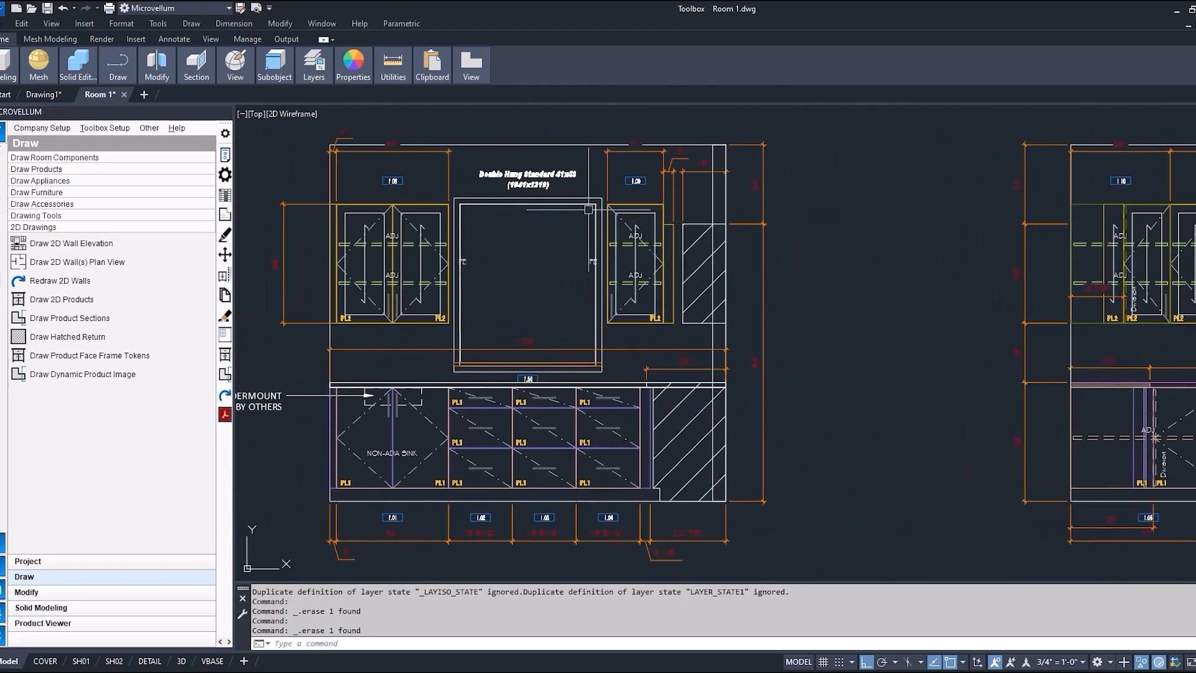
Erase the outdated hatched return beside upper cabinet 1.09 in the sink wall elevation.
scroll(664, 208, "up", 4)
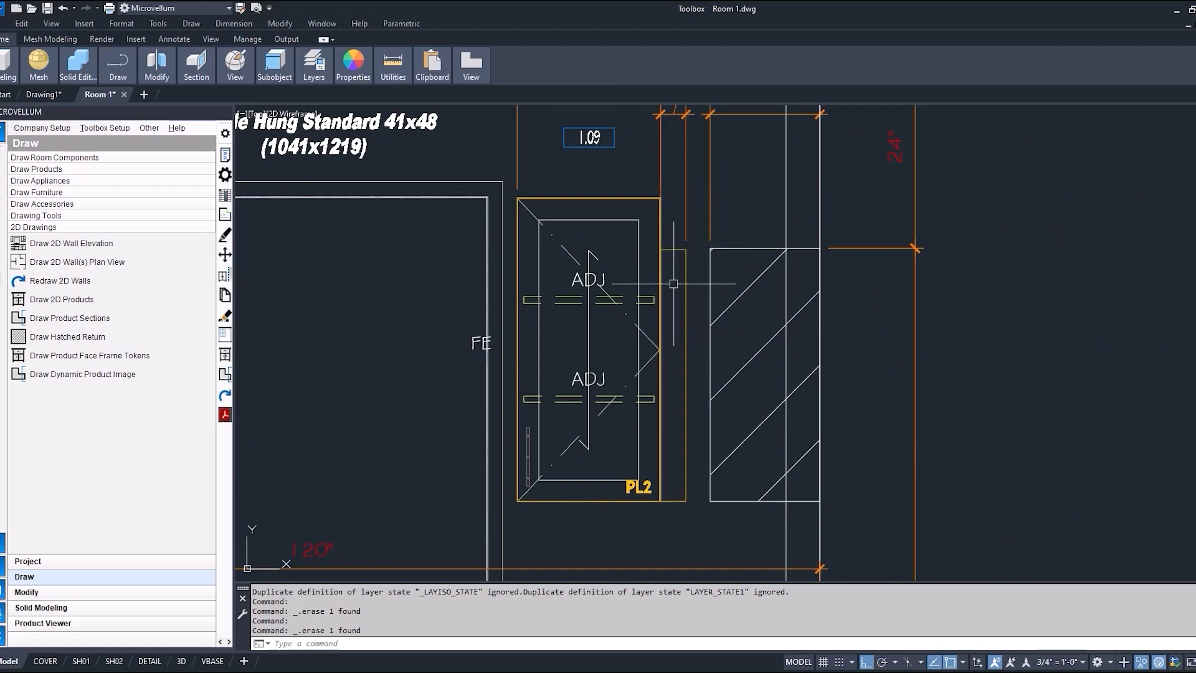
left_click(767, 242)
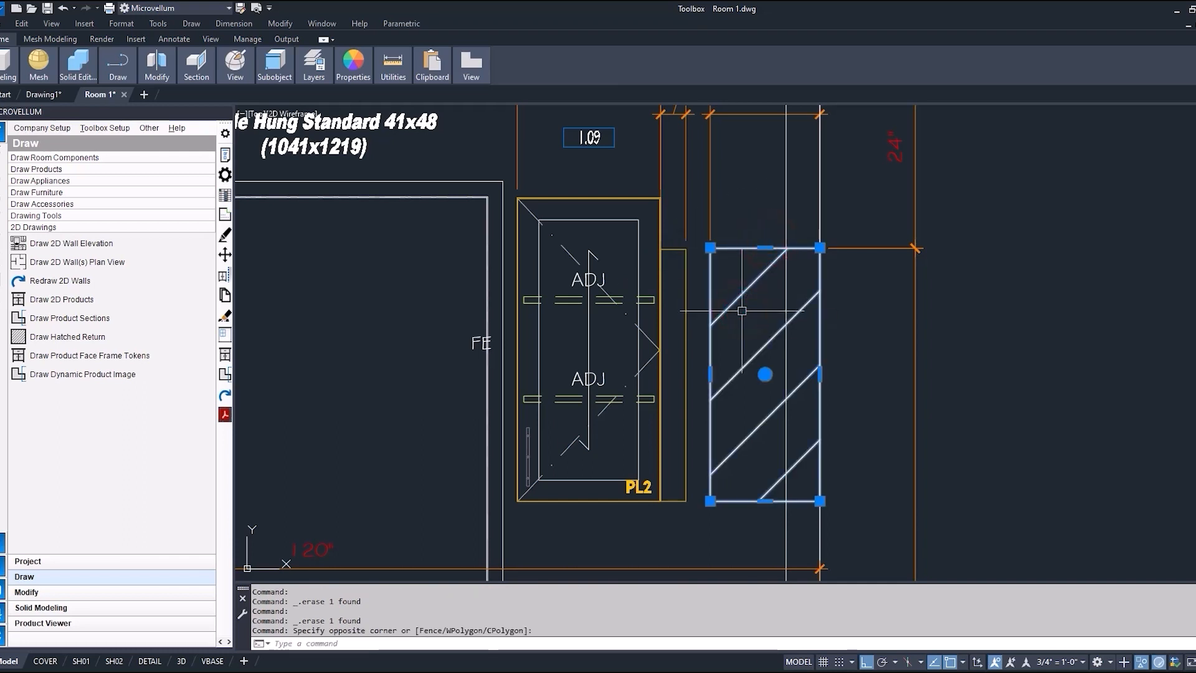
key("Delete")
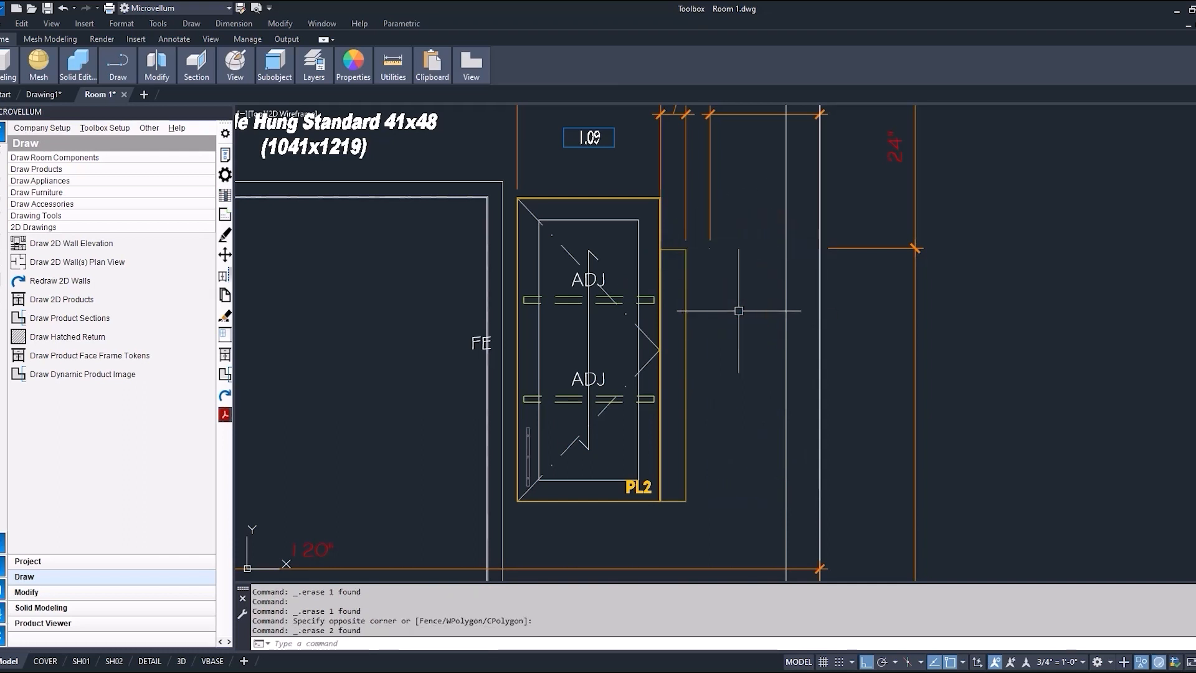
Set up a right-hand hatched Upper Cabinet section with height 36, height off floor 90 and depth 15.
left_click(106, 337)
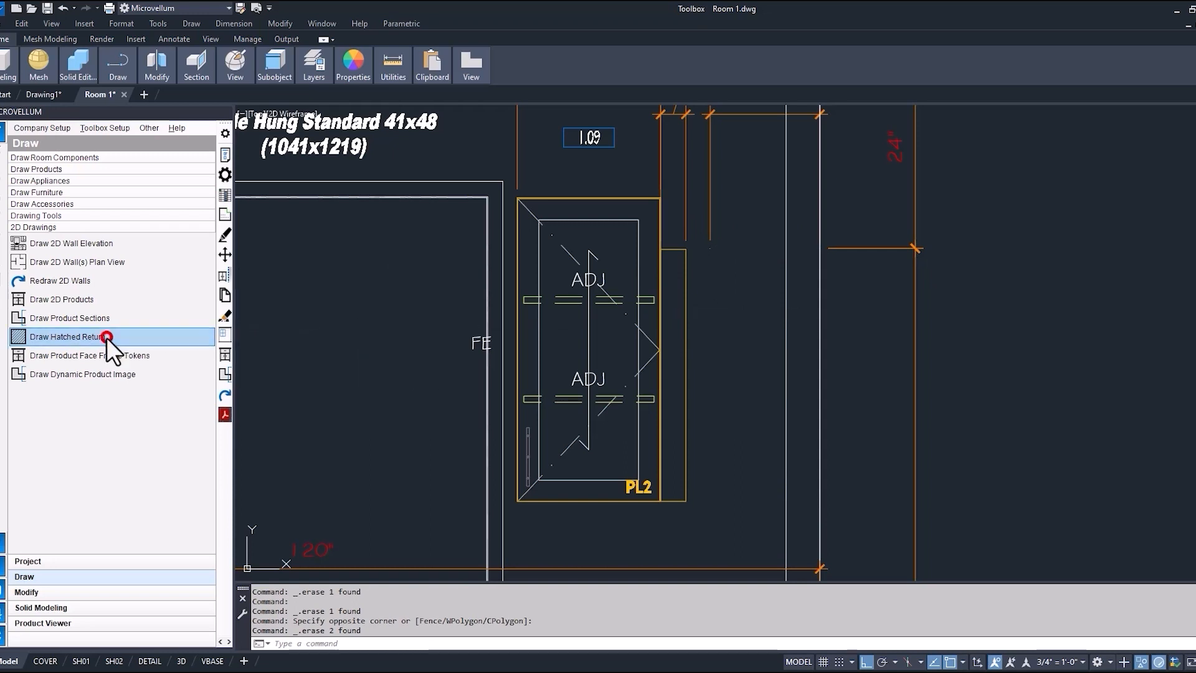
left_click(531, 242)
left_click(529, 267)
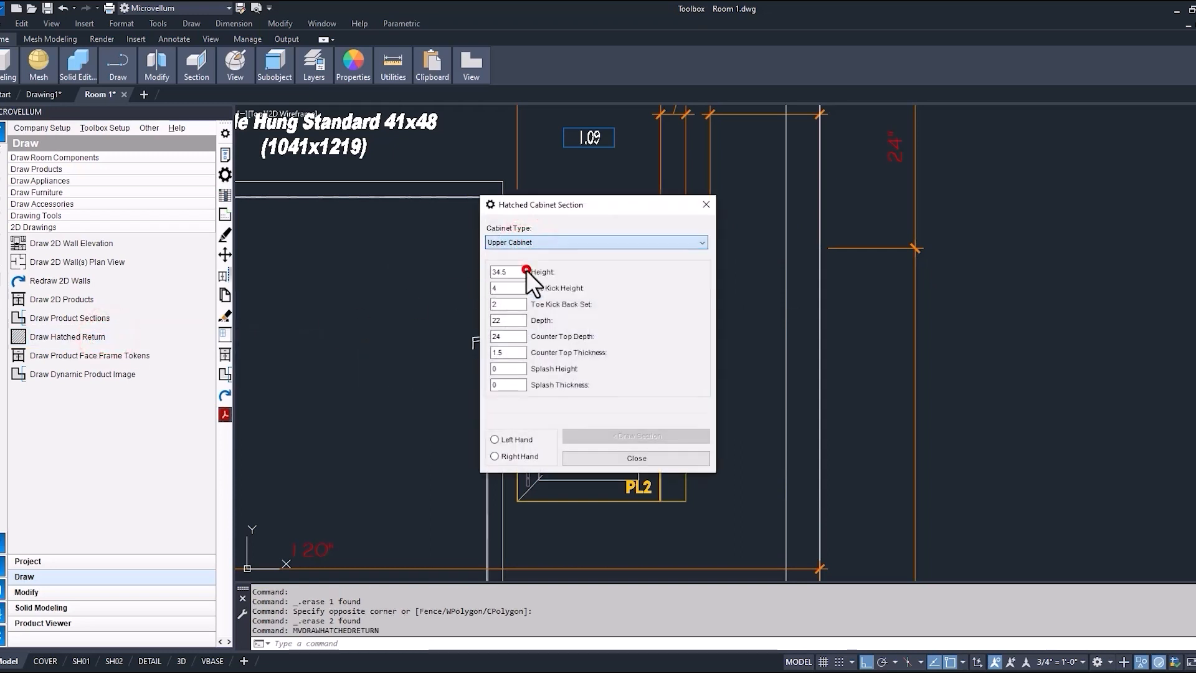
double_click(514, 272)
type("36")
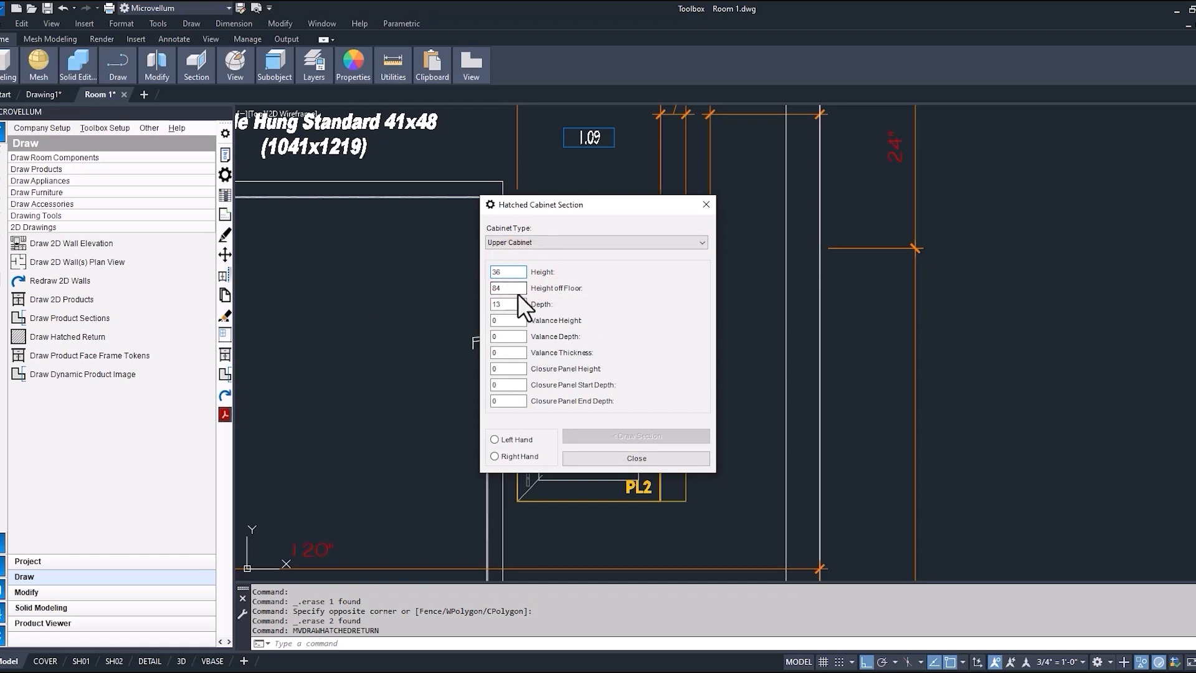
type("90")
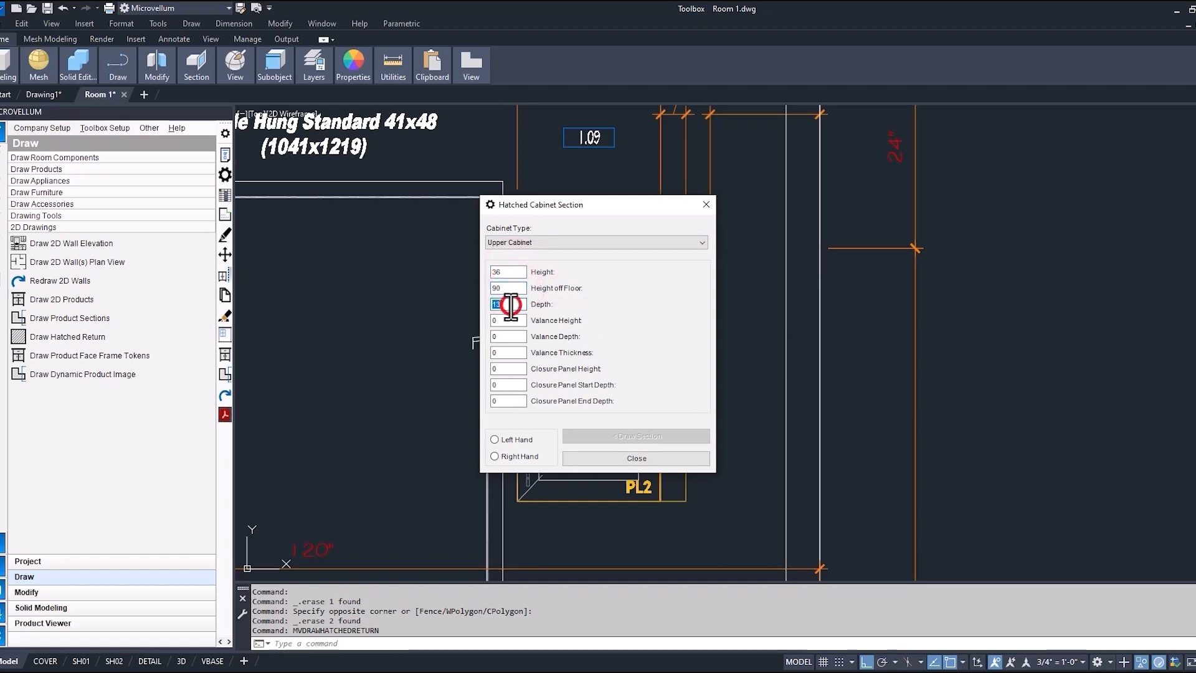
type("15")
left_click(508, 458)
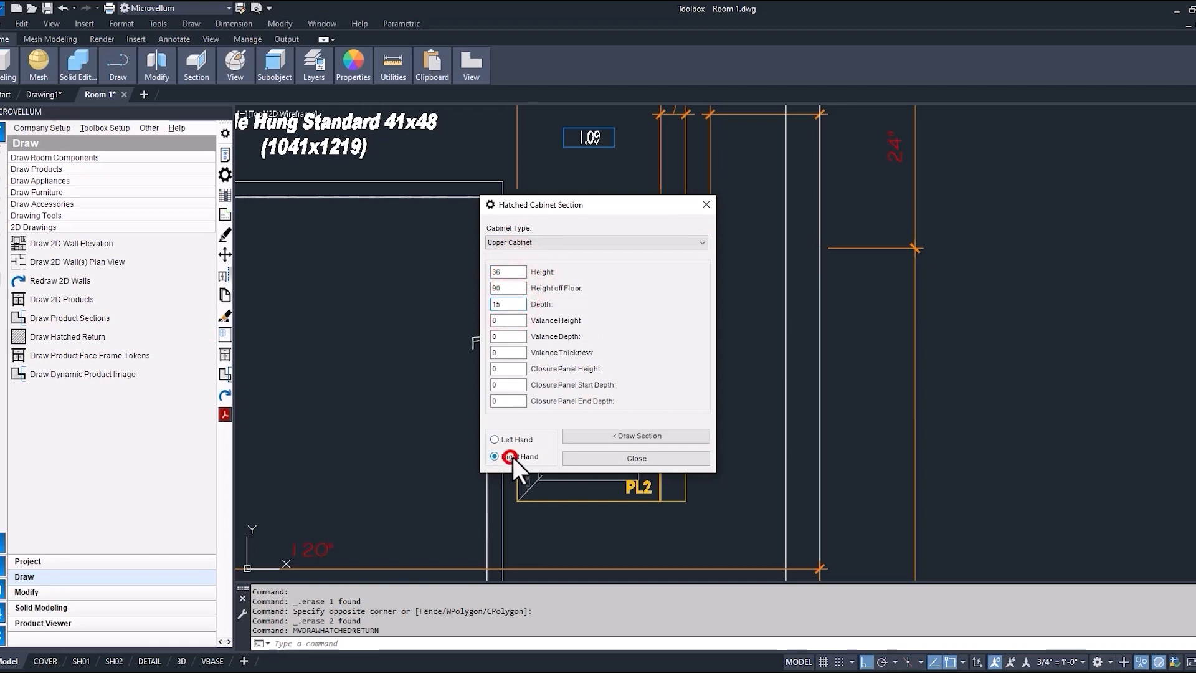
Draw the hatched section against the corner wall beside upper cabinet 1.09 in the sink wall elevation.
left_click(607, 435)
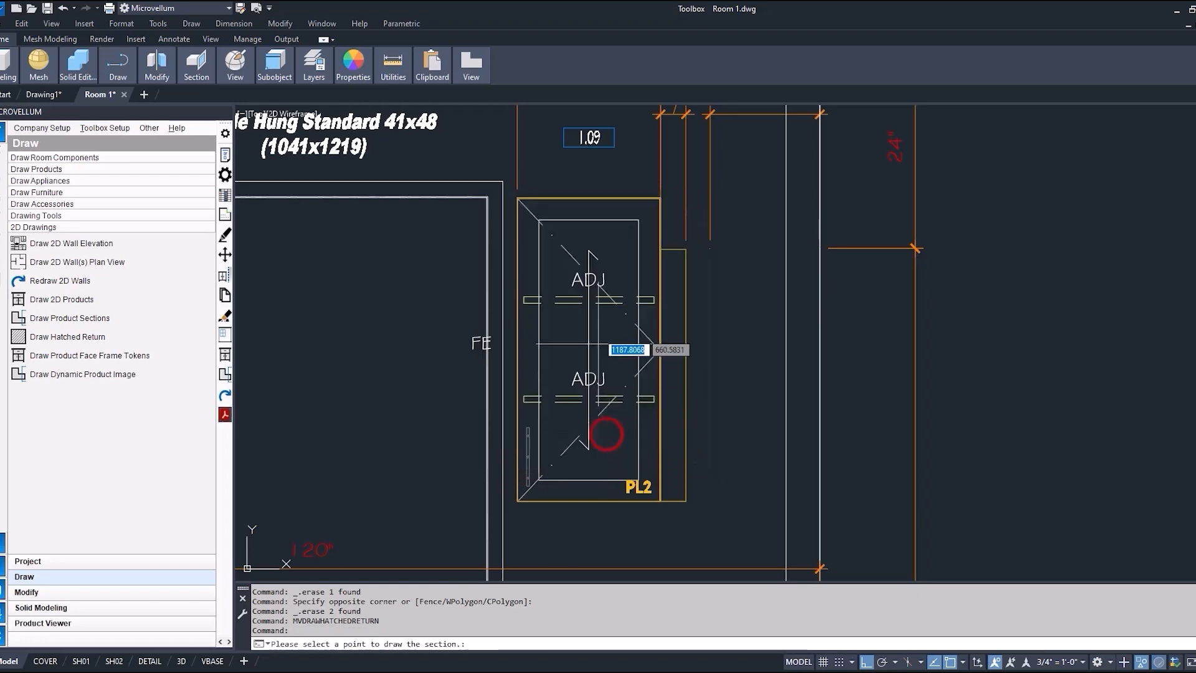
scroll(622, 348, "down", 4)
scroll(642, 490, "up", 5)
scroll(597, 420, "down", 3)
middle_click_drag(609, 233, 577, 515)
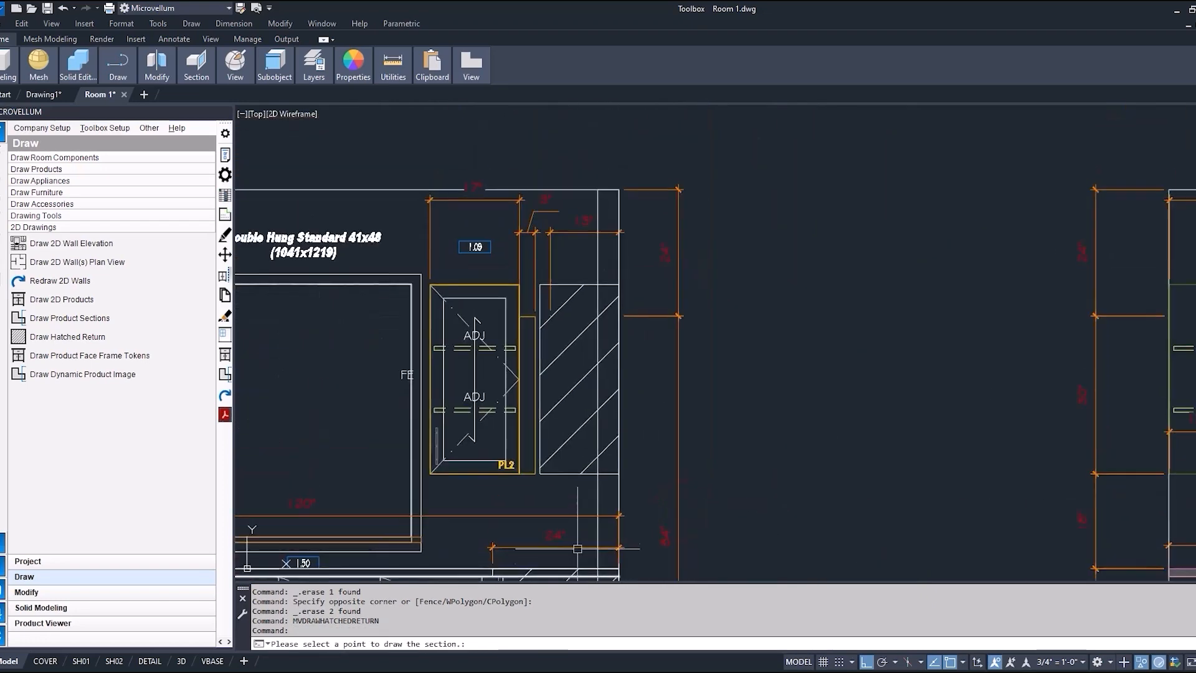
Stretch the return's depth dimension and the ceiling-to-cabinet dimension to the top corners of the new hatched return.
left_click(549, 260)
scroll(549, 260, "up", 2)
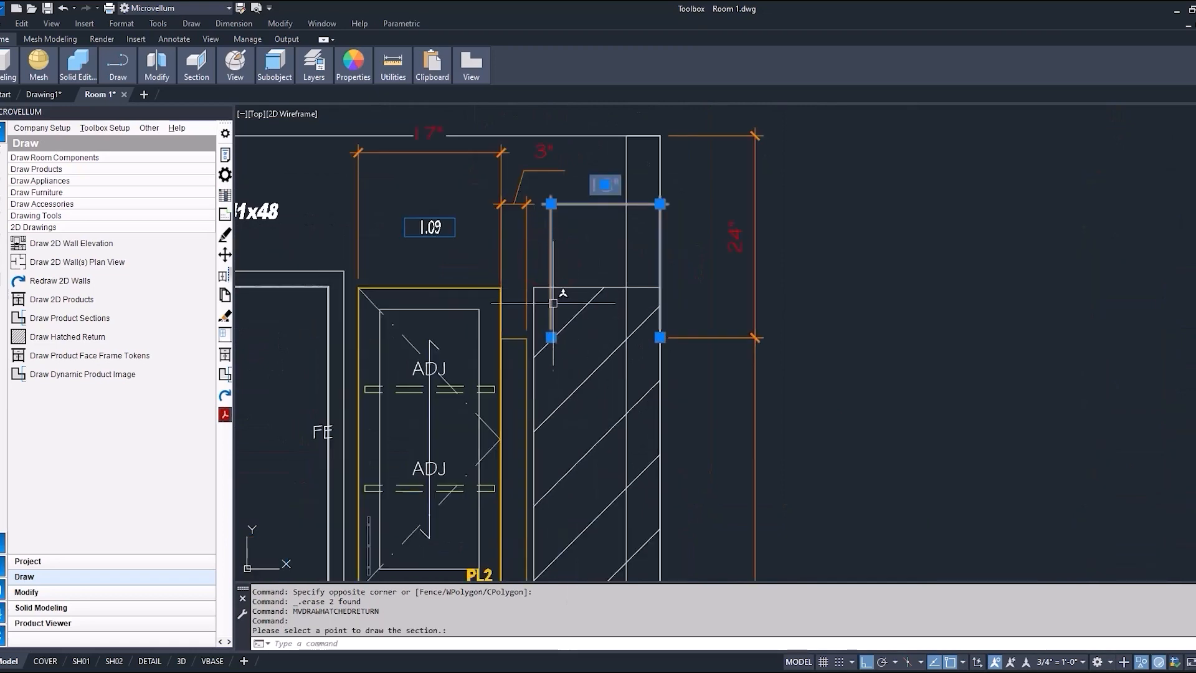
left_click(533, 287)
left_click(660, 337)
left_click(660, 287)
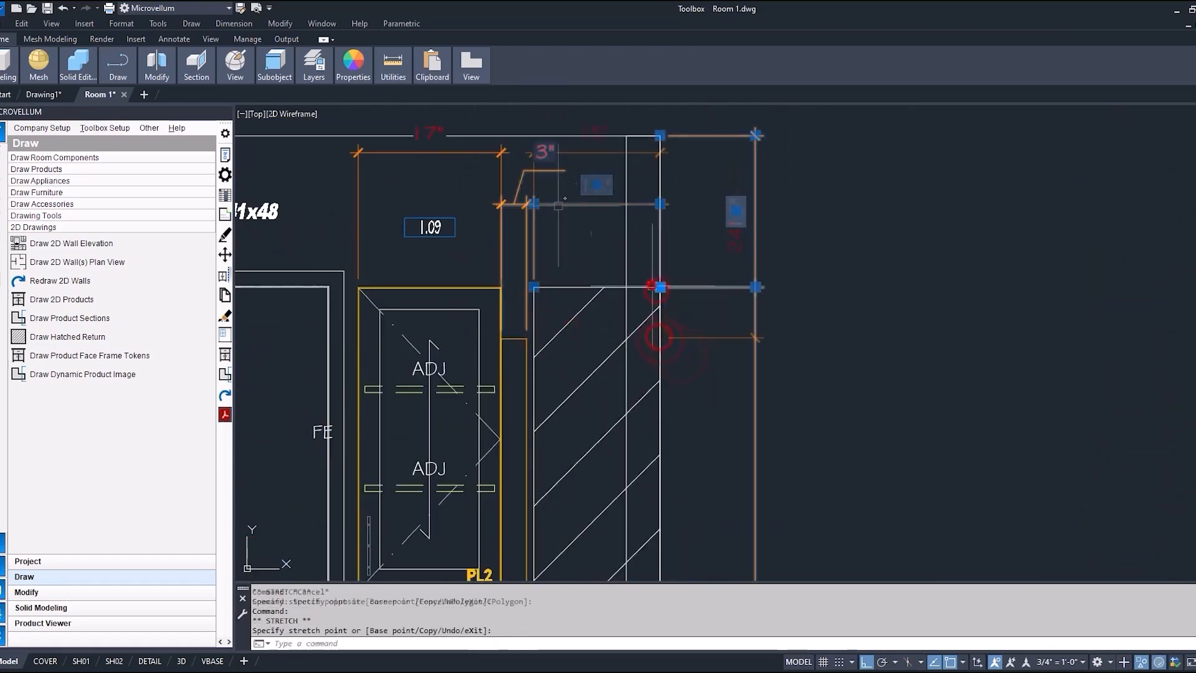
key("Escape")
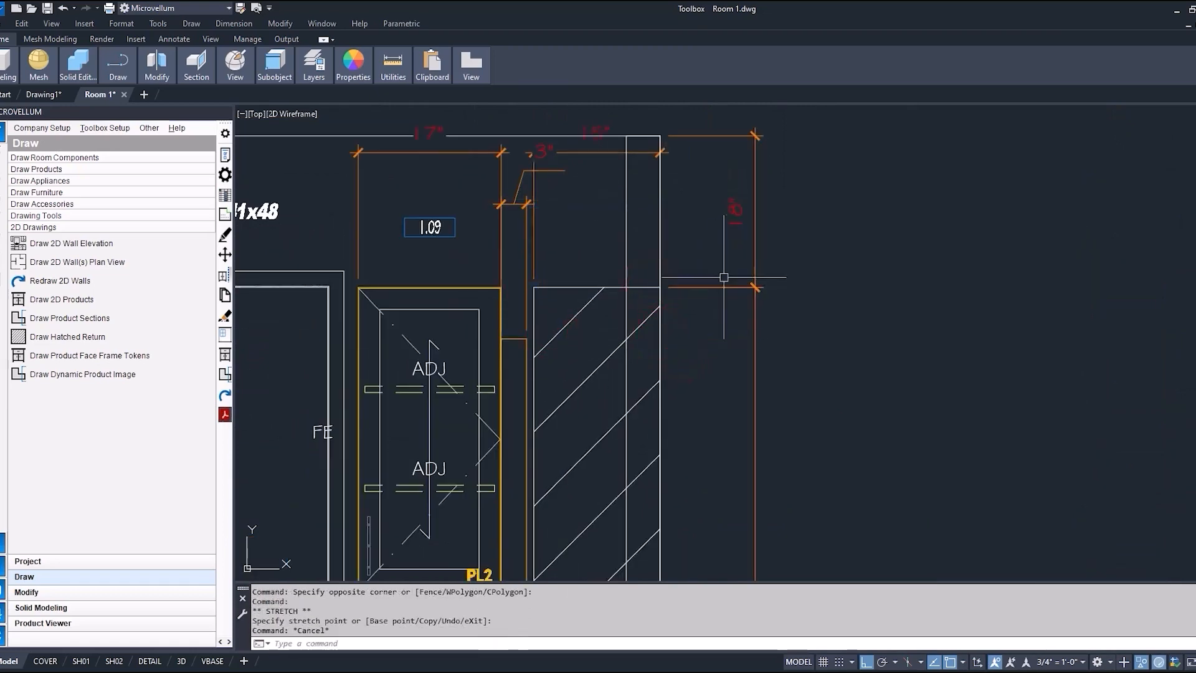
scroll(724, 277, "down", 4)
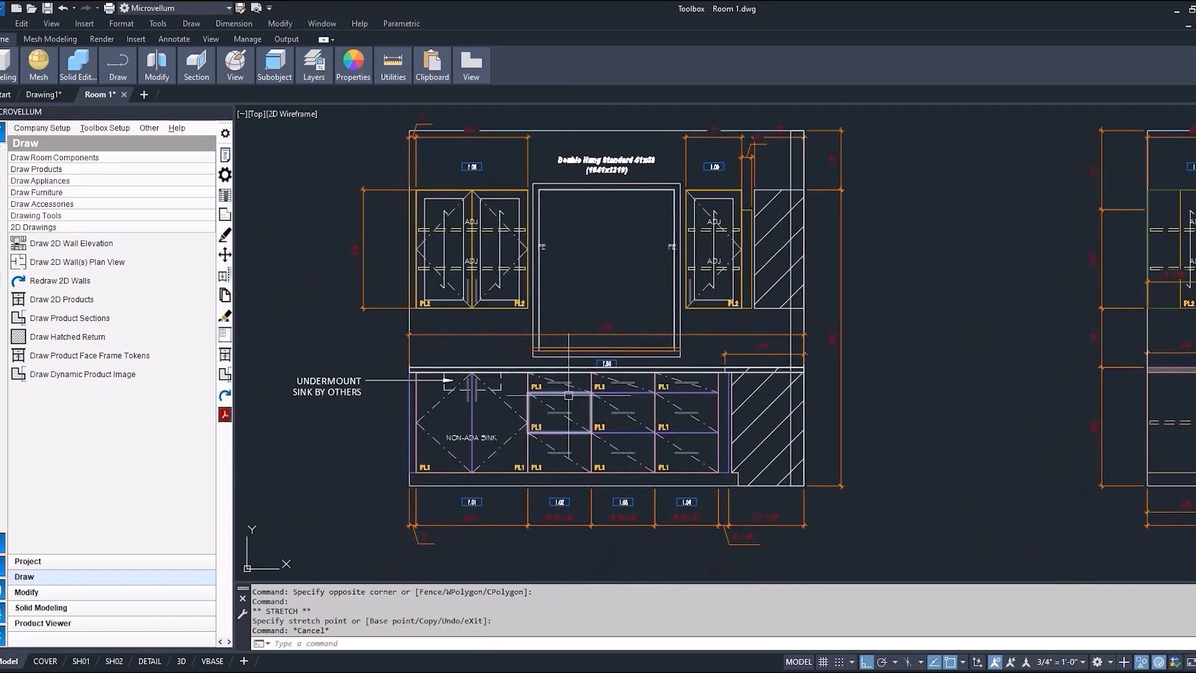
type("d")
key("Return")
left_click(407, 483)
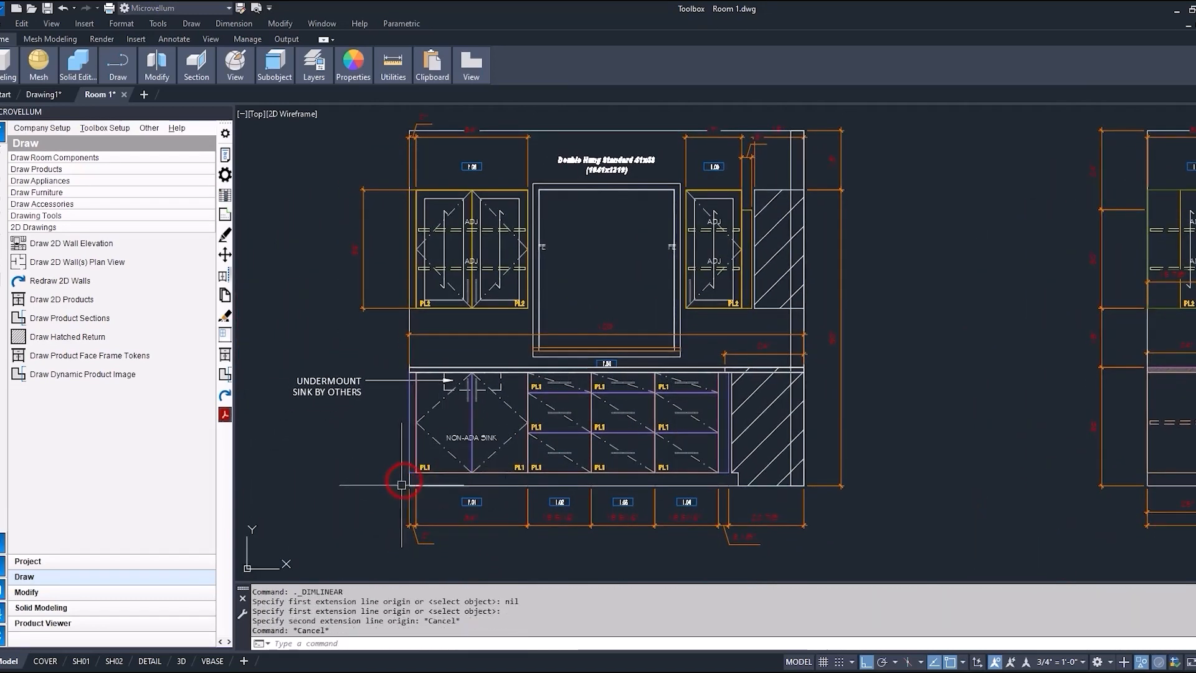
key("Escape")
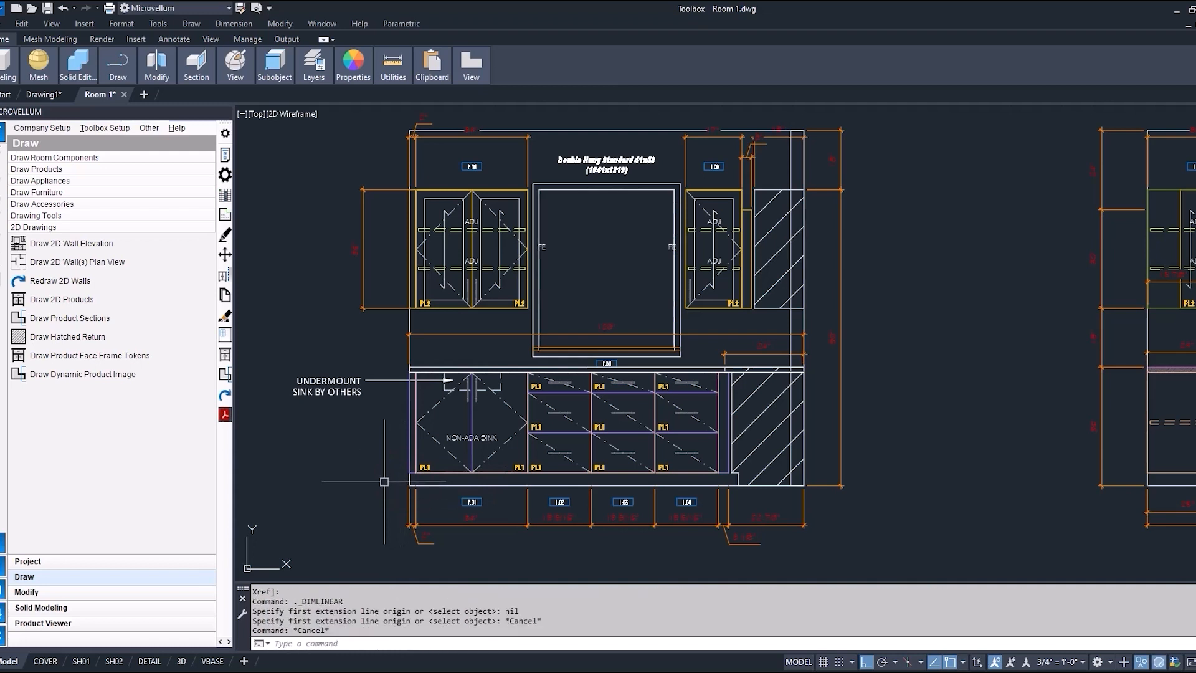
Add a vertical linear dimension from the floor to the countertop beside the sink base, aligned with the upper cabinet height dimension.
key("Return")
left_click(409, 484)
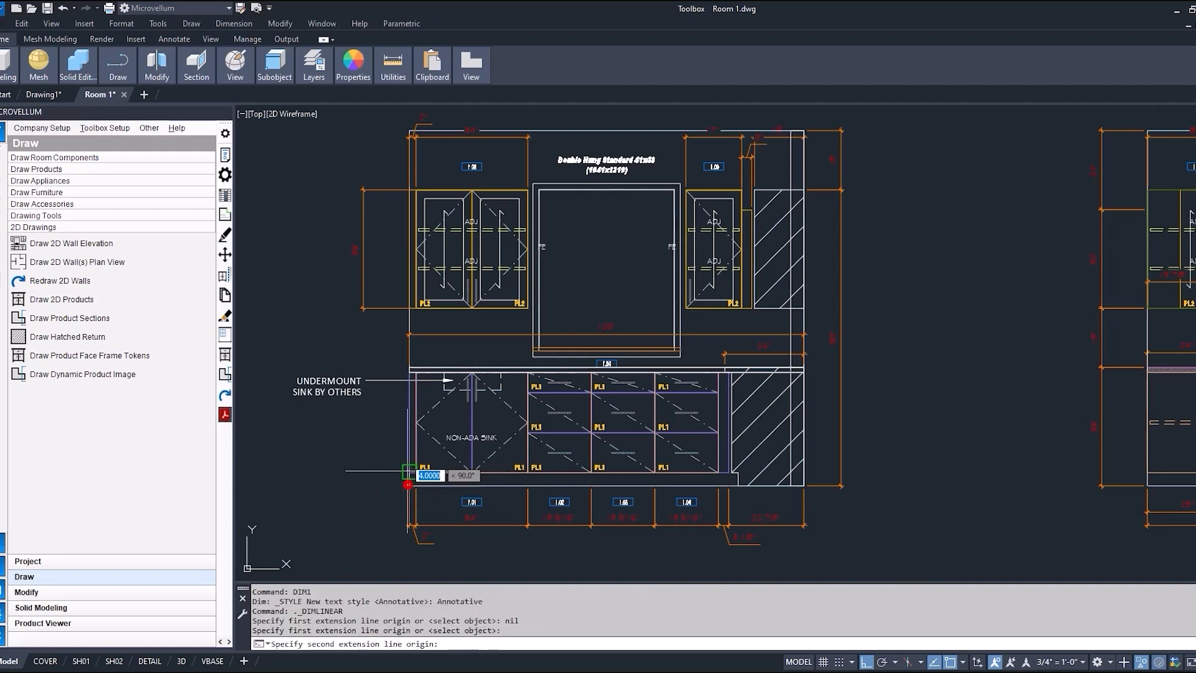
left_click(408, 367)
left_click(366, 351)
key("Escape")
Continue the vertical dimension from the countertop up to the underside of upper cabinet 1.08.
type("dim")
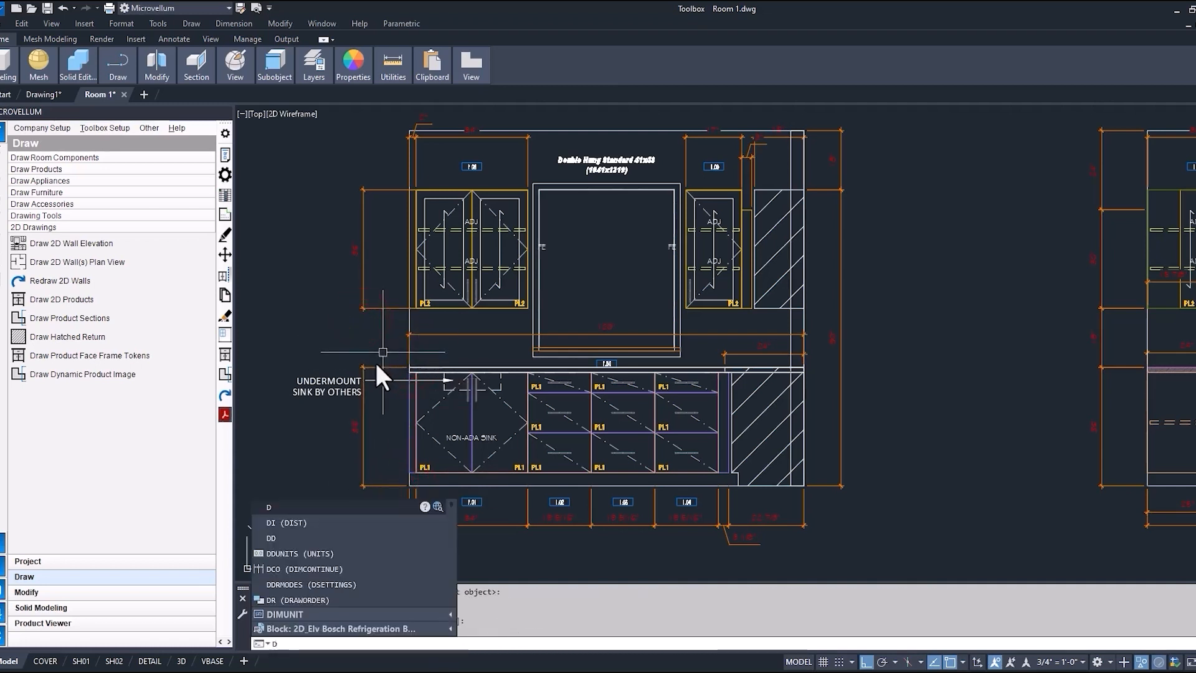
type("cont")
key("Return")
left_click(381, 311)
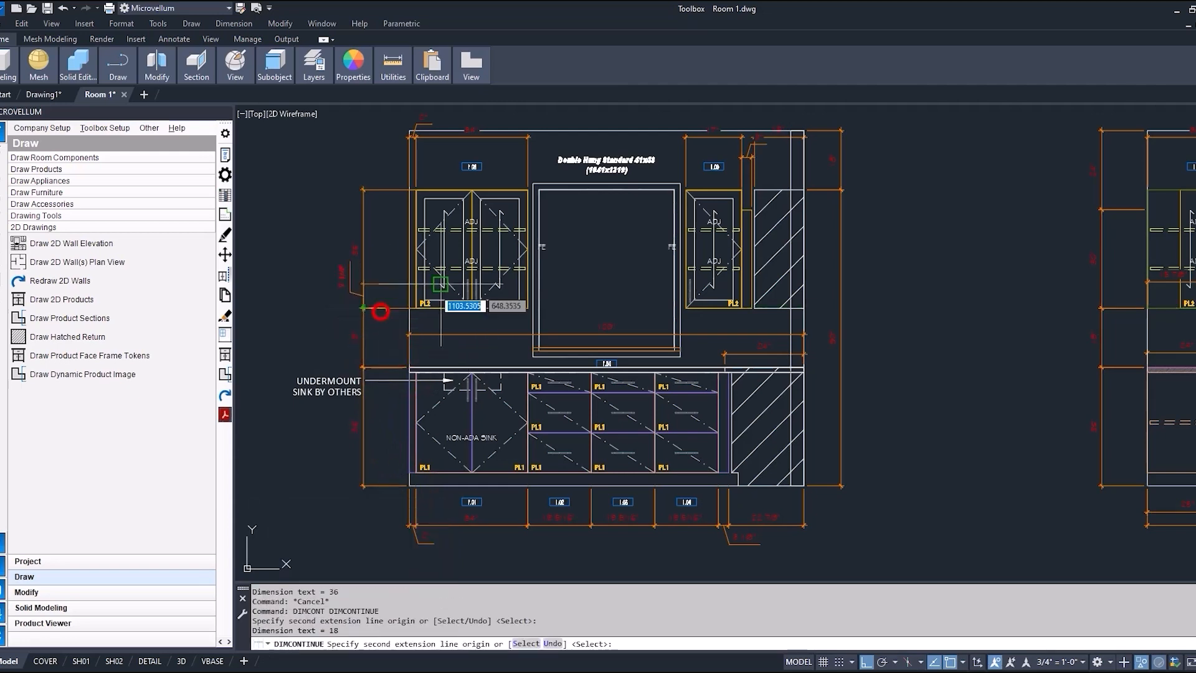
key("Escape")
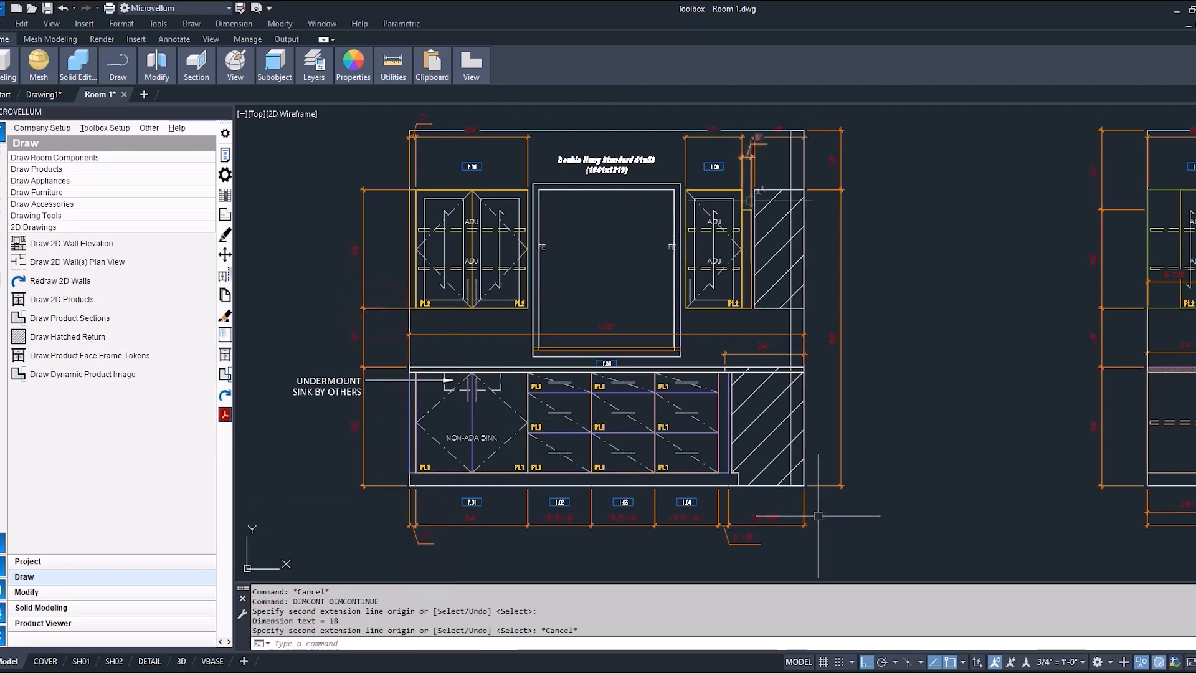
Open the product prompts of upper cabinet 1.09, enable Show Construction Options, and review its construction settings.
scroll(741, 217, "up", 5)
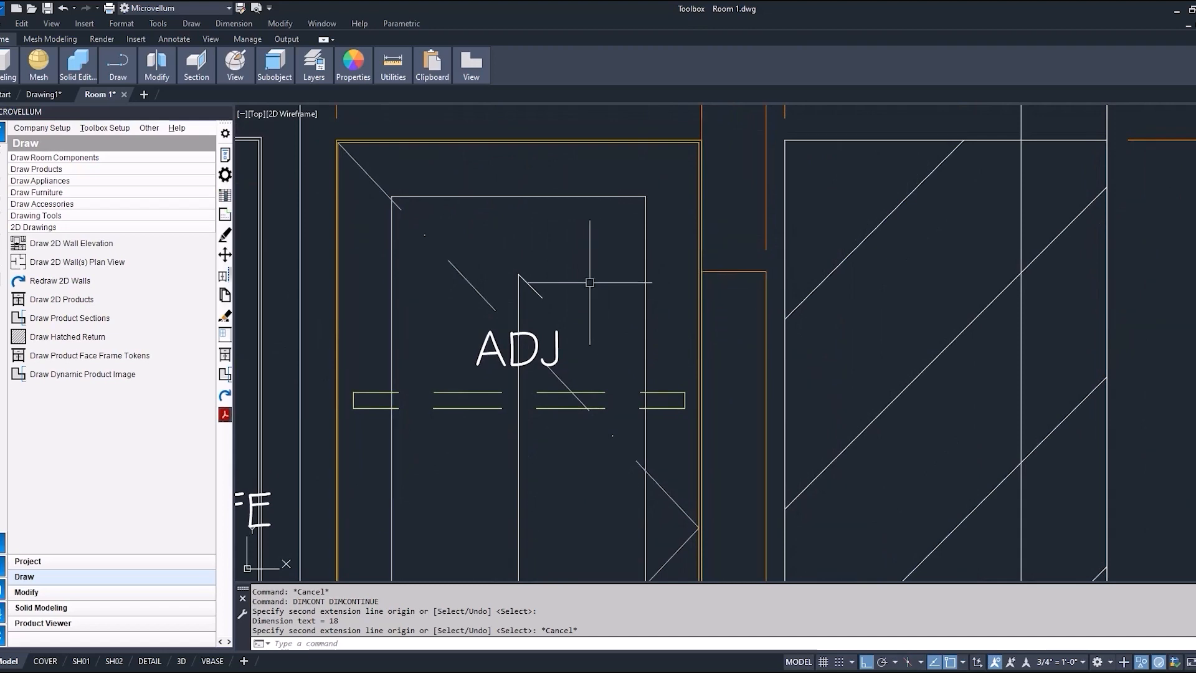
left_click(224, 154)
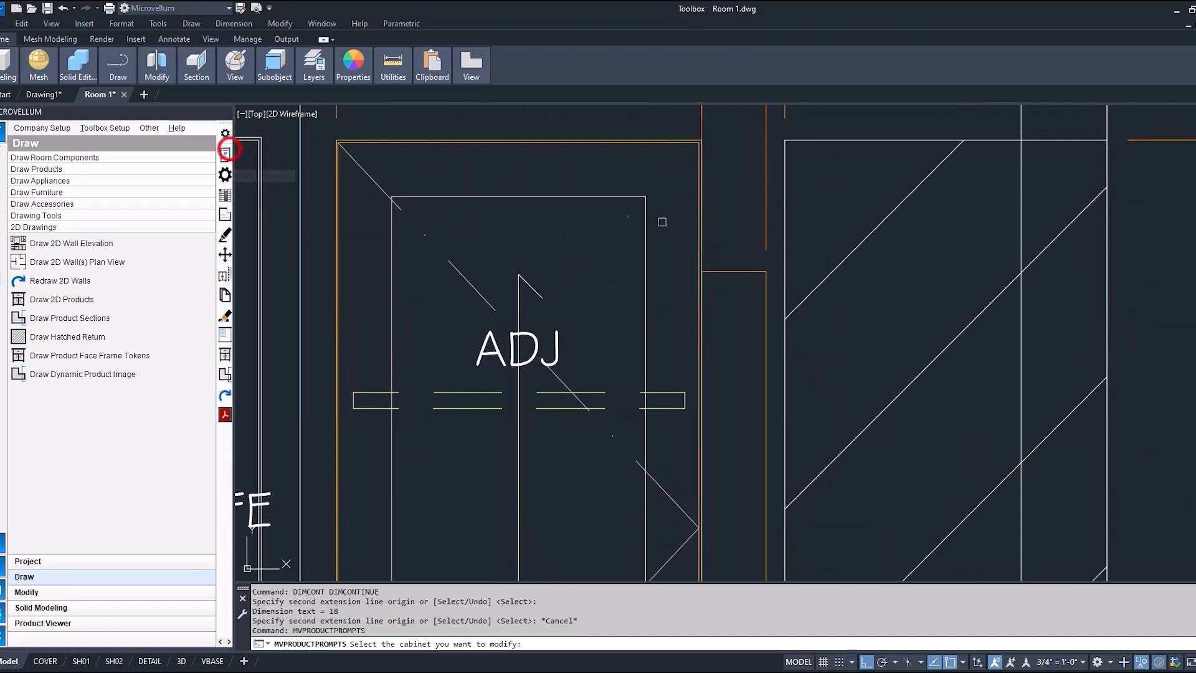
left_click(734, 275)
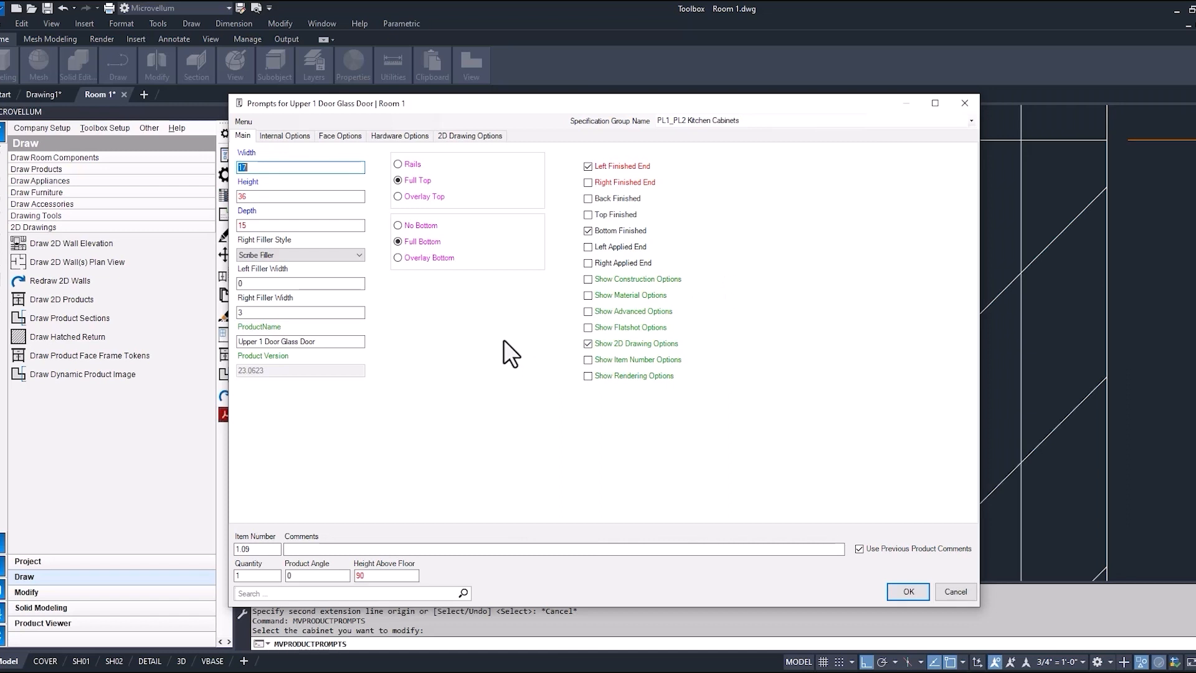
left_click(587, 279)
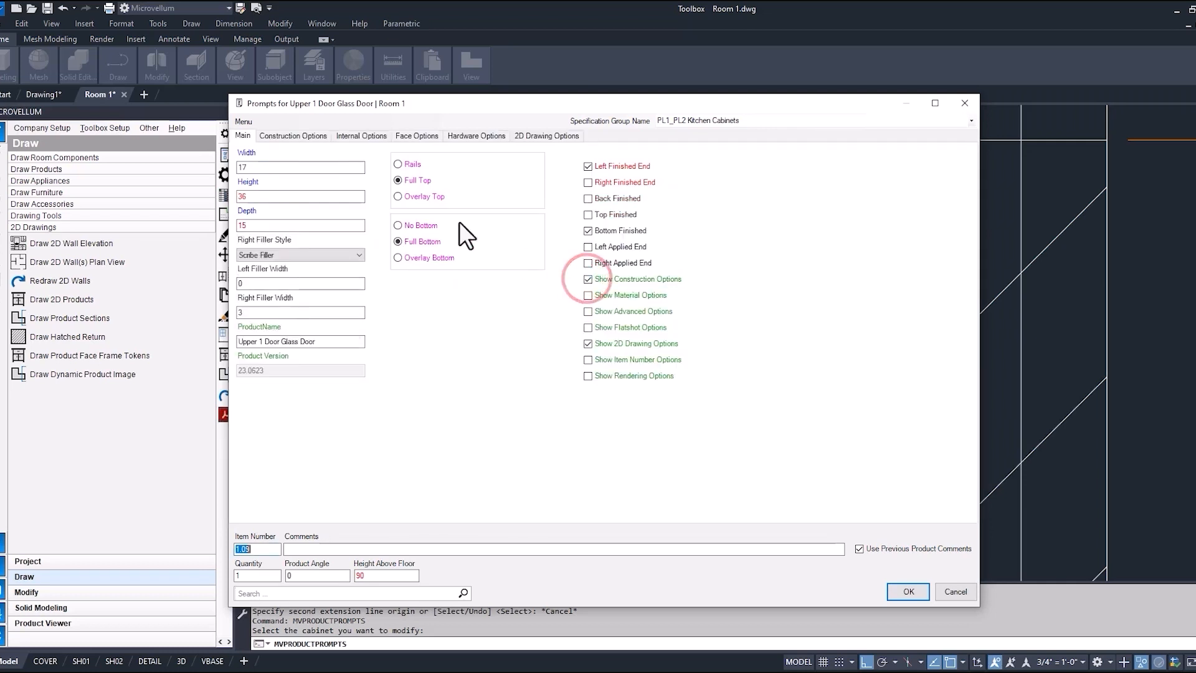
left_click(305, 137)
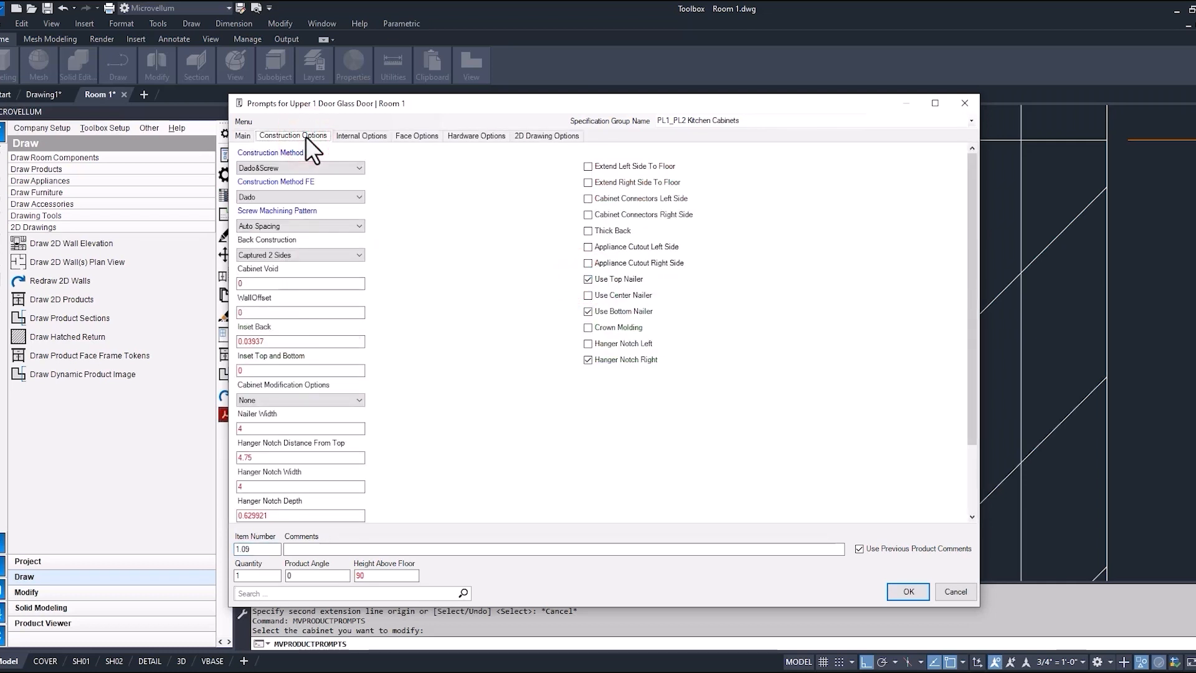
left_click(245, 137)
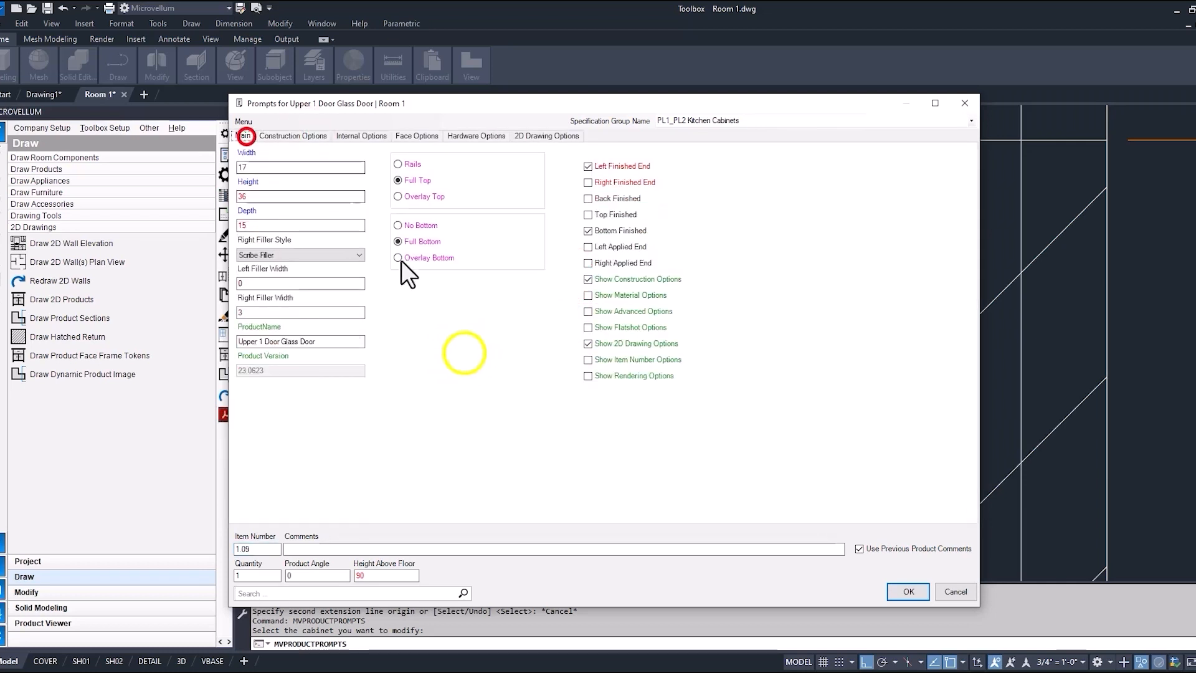
Compare the height entries of the Scribe Filler and Finished Faces subassemblies in cabinet 1.09, then cancel out of its prompts.
right_click(464, 353)
left_click(528, 406)
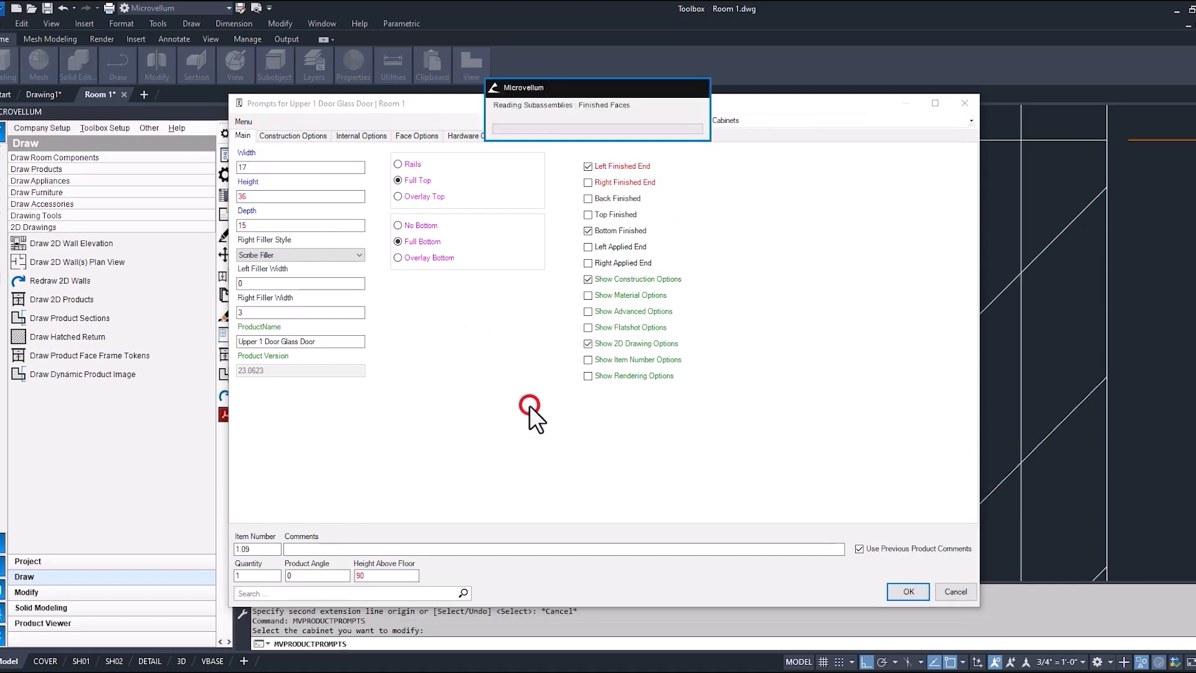
left_click(472, 301)
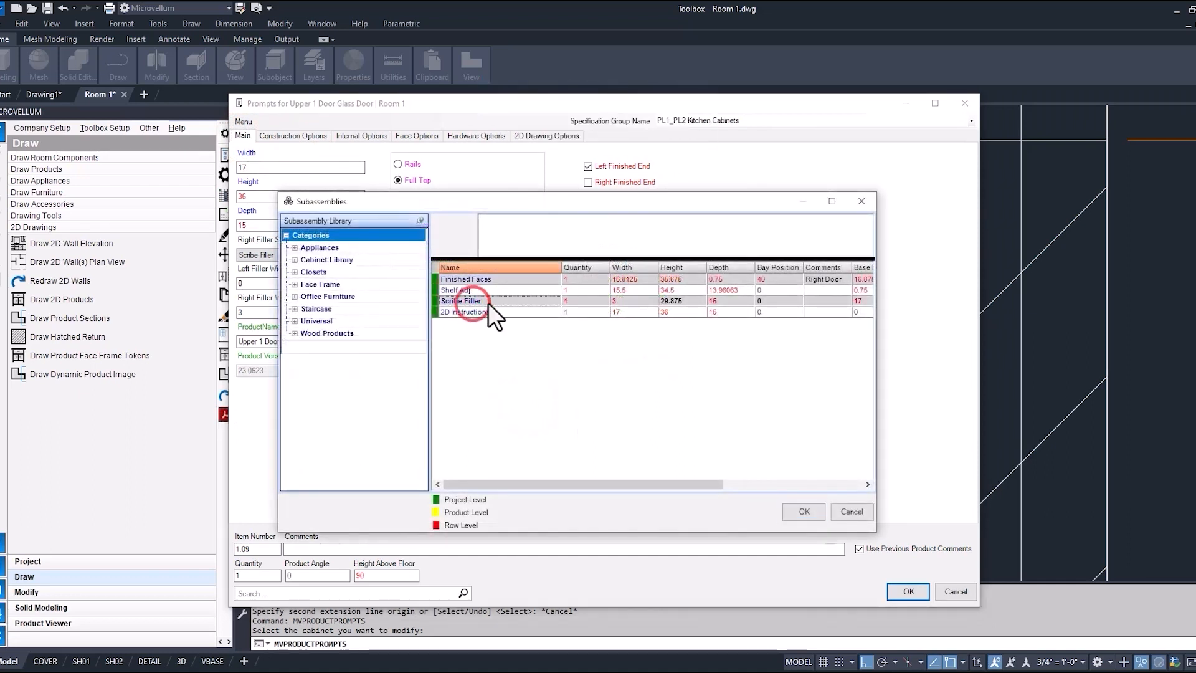
left_click(682, 304)
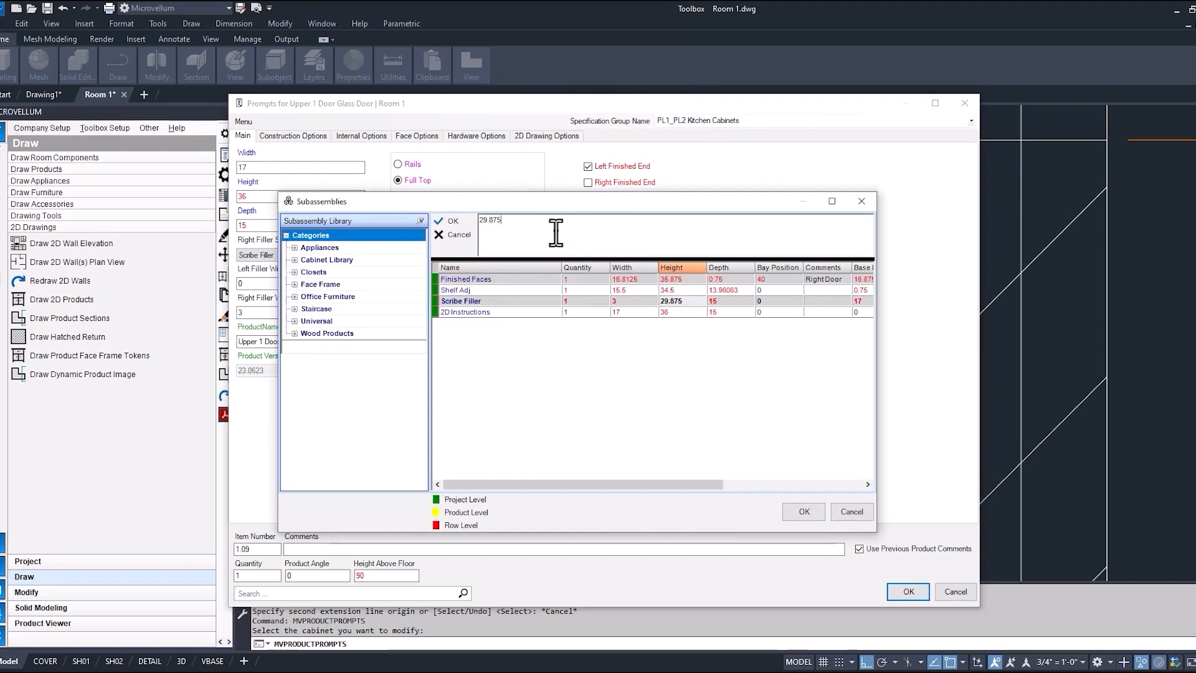
left_click_drag(555, 233, 461, 223)
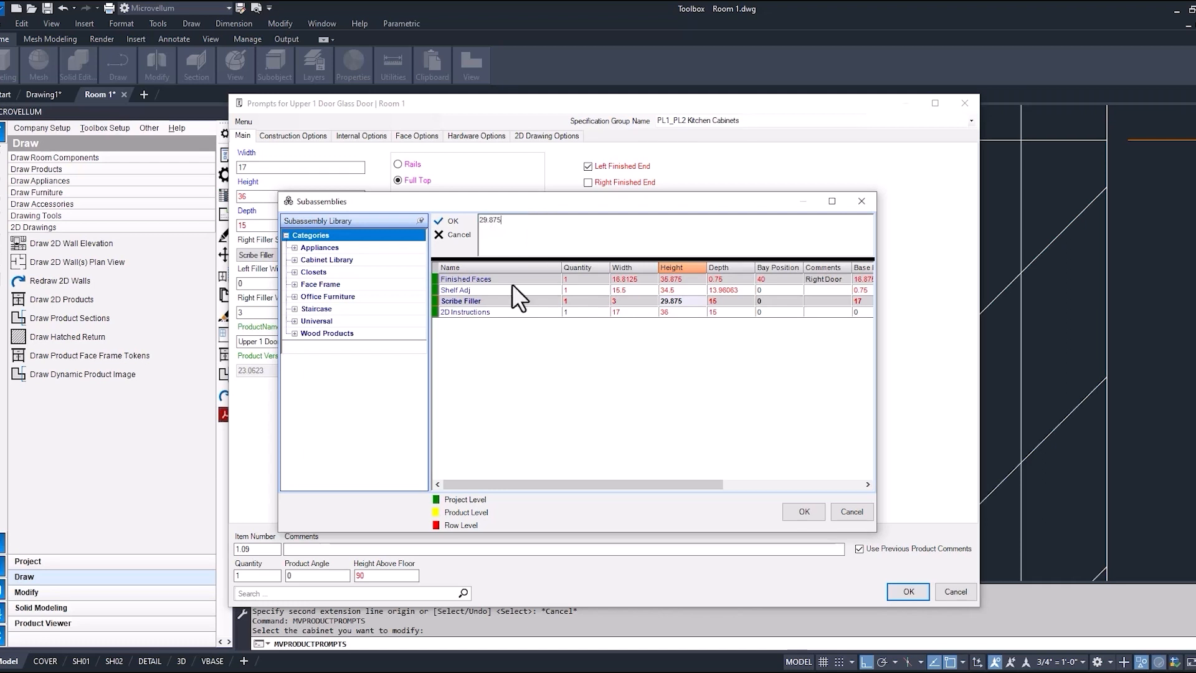
left_click(680, 279)
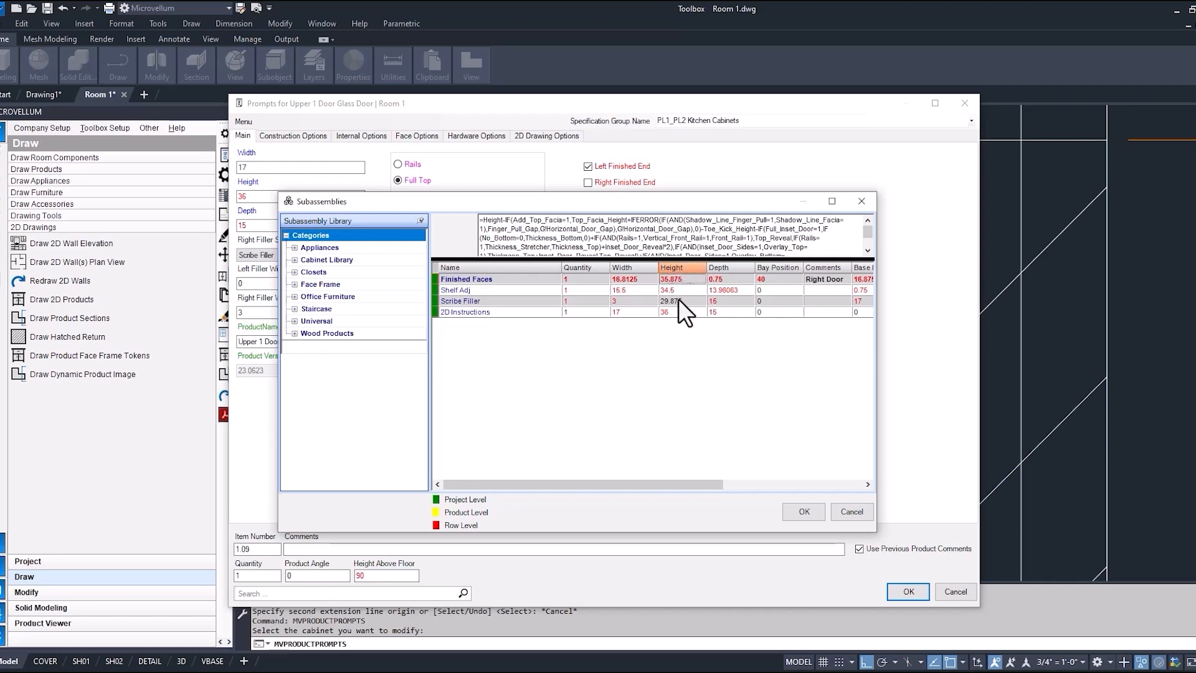
left_click(855, 510)
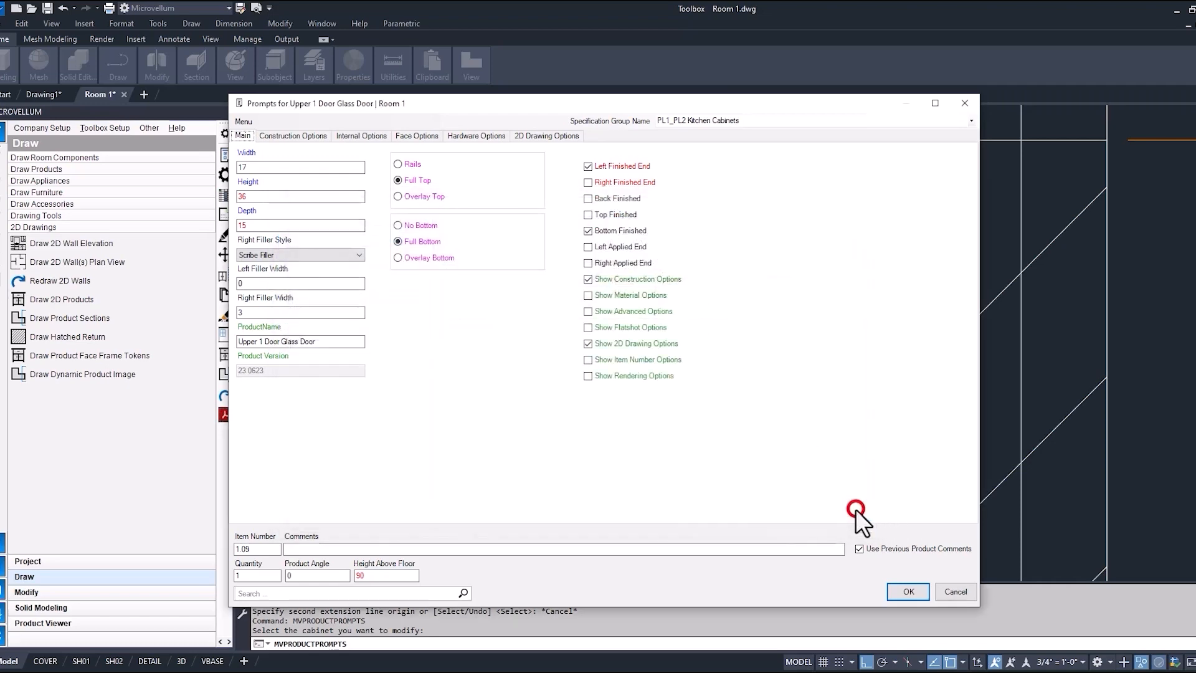
left_click(955, 592)
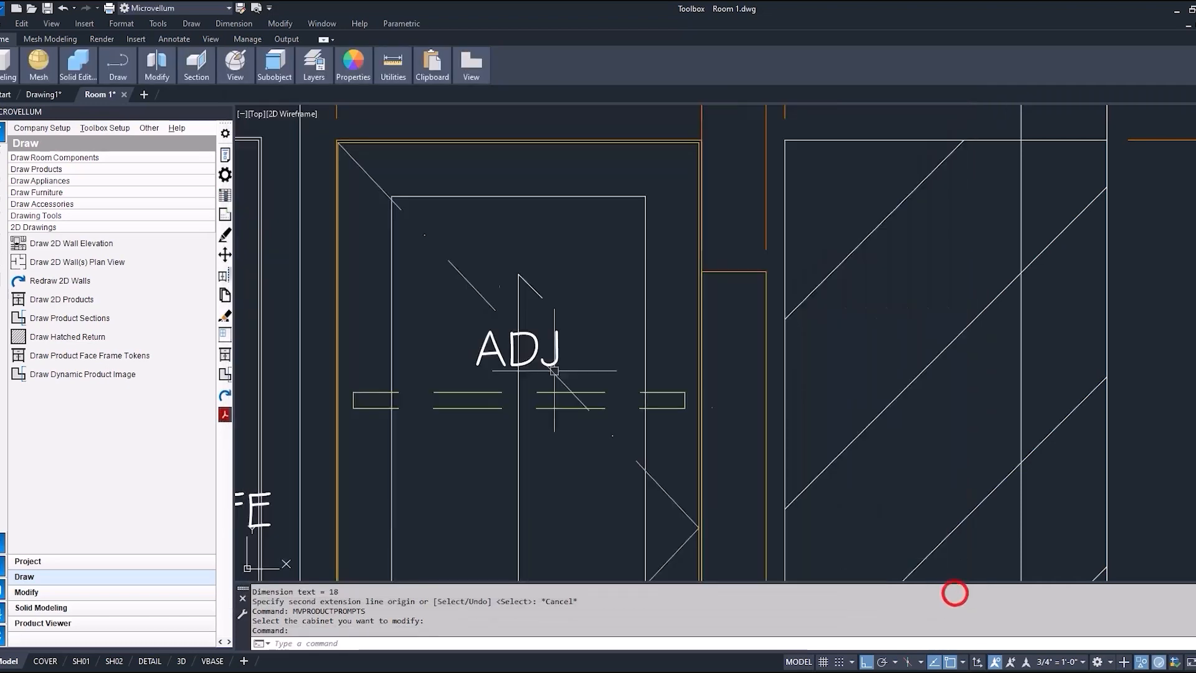
Check the Scribe Filler height formula in the subassemblies of upper cabinet 1.08, closing its prompts without changes.
left_click(225, 154)
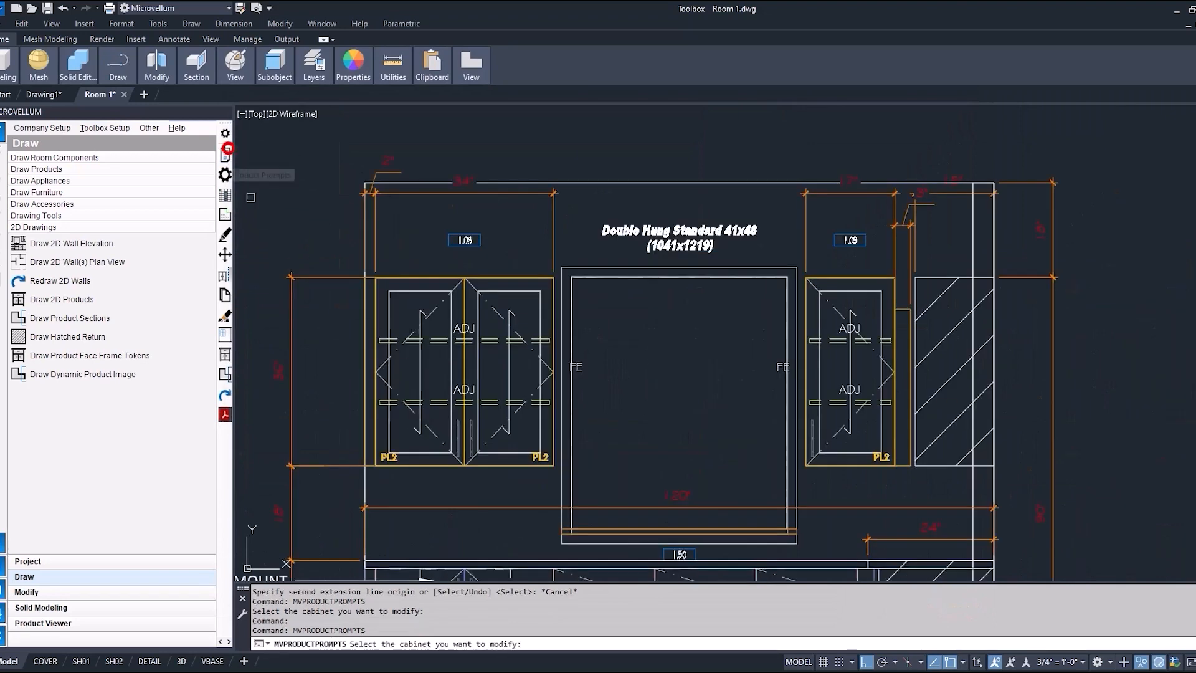
left_click(406, 341)
right_click(408, 340)
left_click(468, 390)
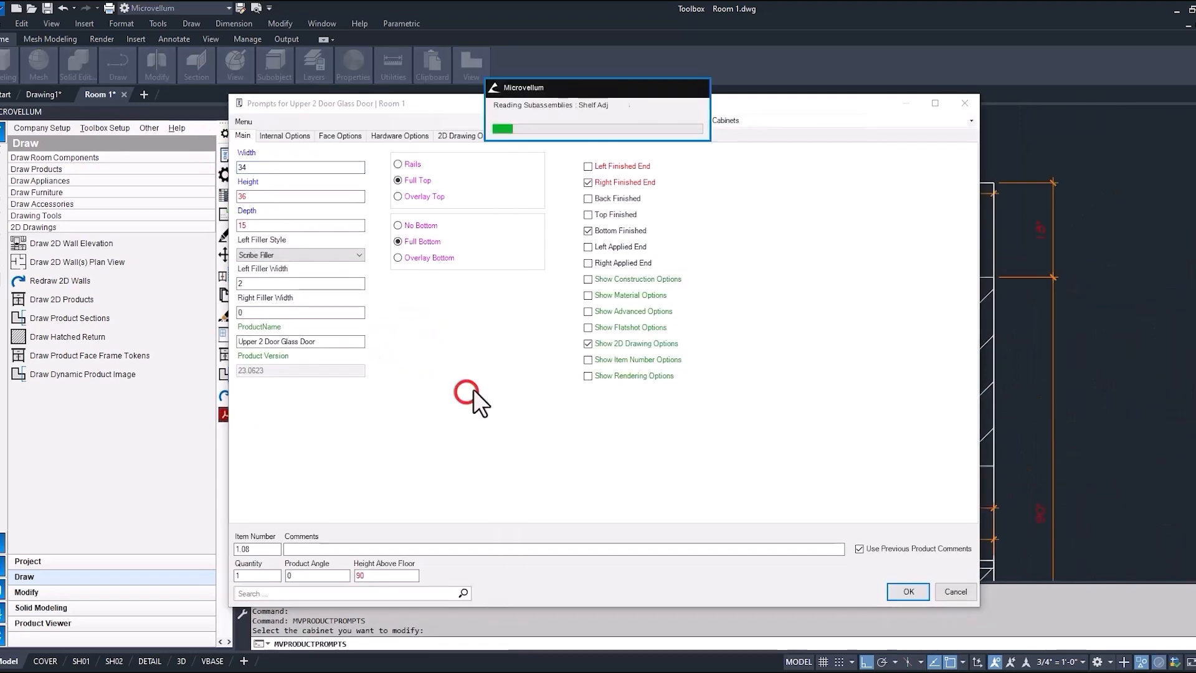
left_click(469, 312)
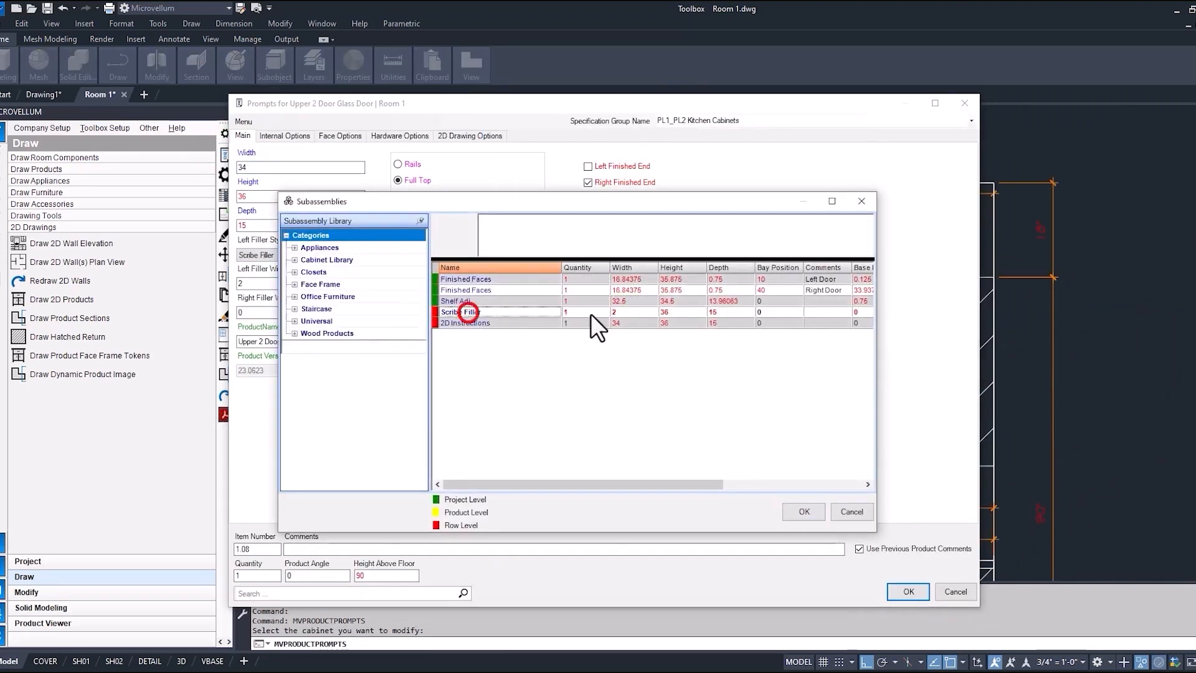
left_click(678, 312)
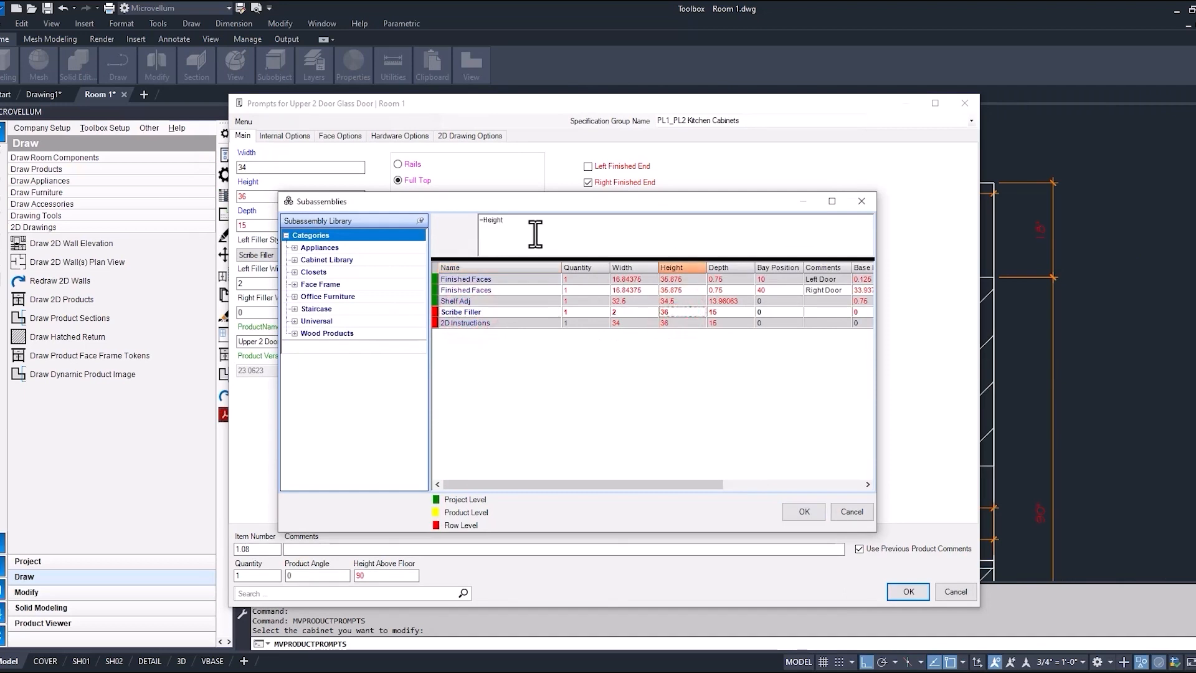
double_click(521, 227)
left_click(857, 512)
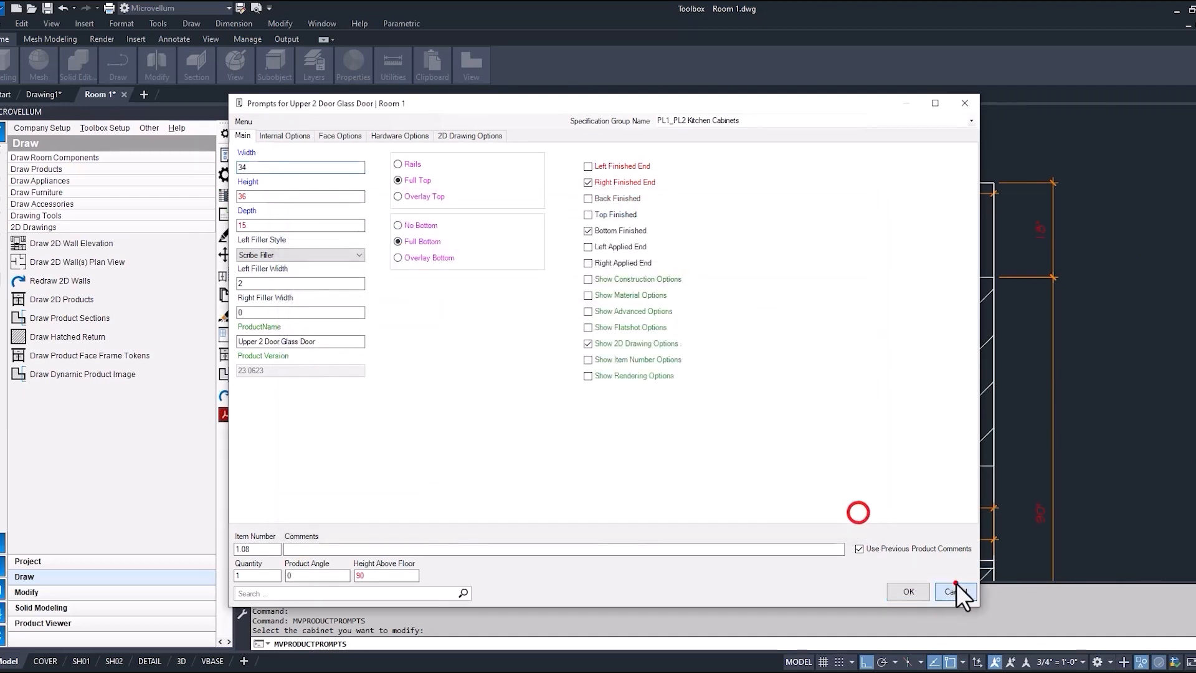
left_click(955, 591)
Set the Scribe Filler height of upper cabinet 1.09 to the formula =Height in its subassemblies.
left_click(874, 340)
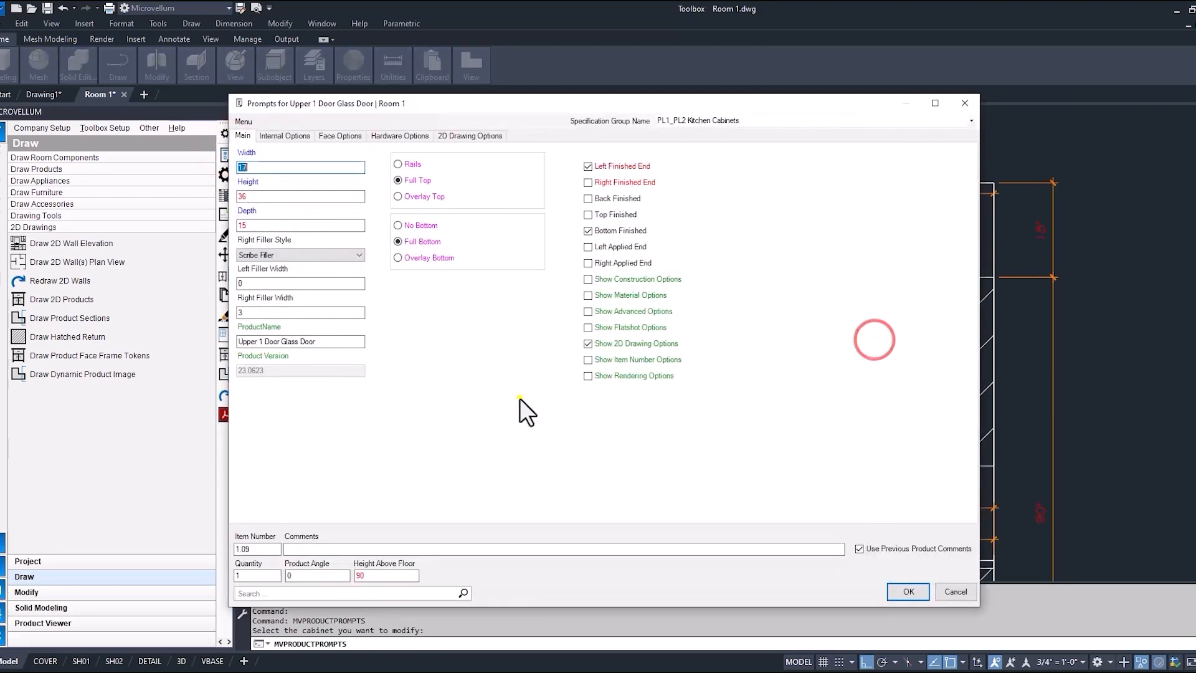
right_click(519, 398)
left_click(573, 414)
left_click(676, 301)
left_click_drag(525, 227, 482, 227)
type("=Height")
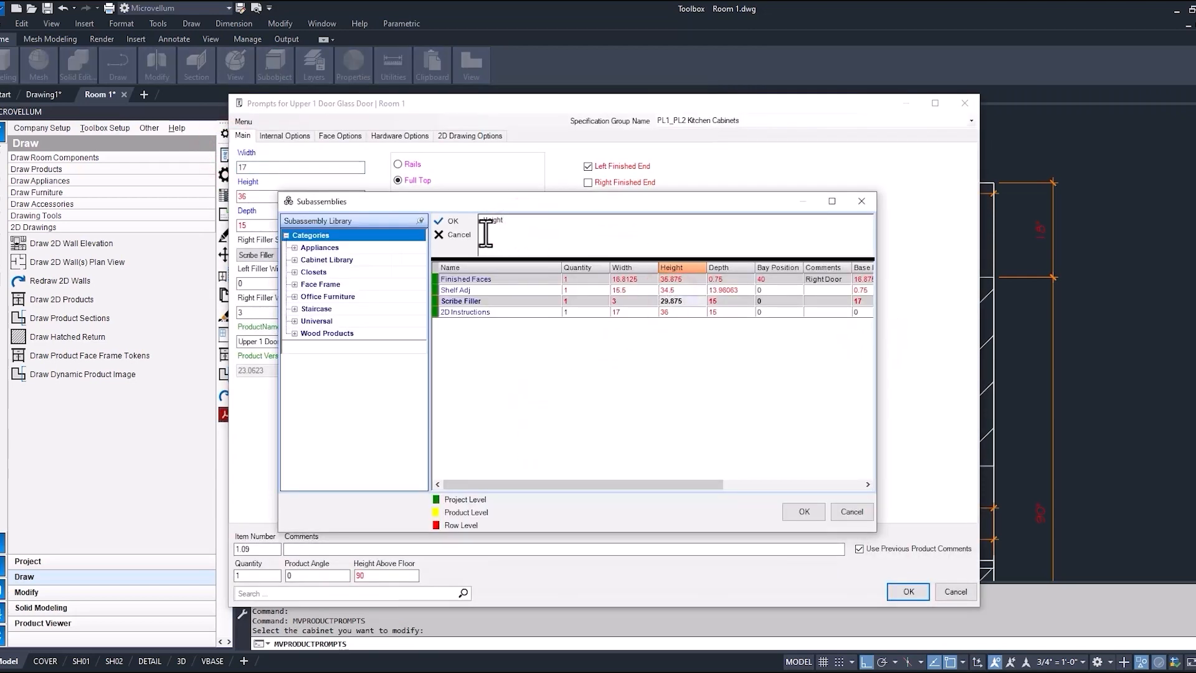
left_click(465, 224)
Extend the Scribe Filler height formula to =Height-G!upper_top_gap and apply the changes to cabinet 1.09.
left_click(542, 224)
left_click_drag(506, 221, 536, 220)
key("BackSpace")
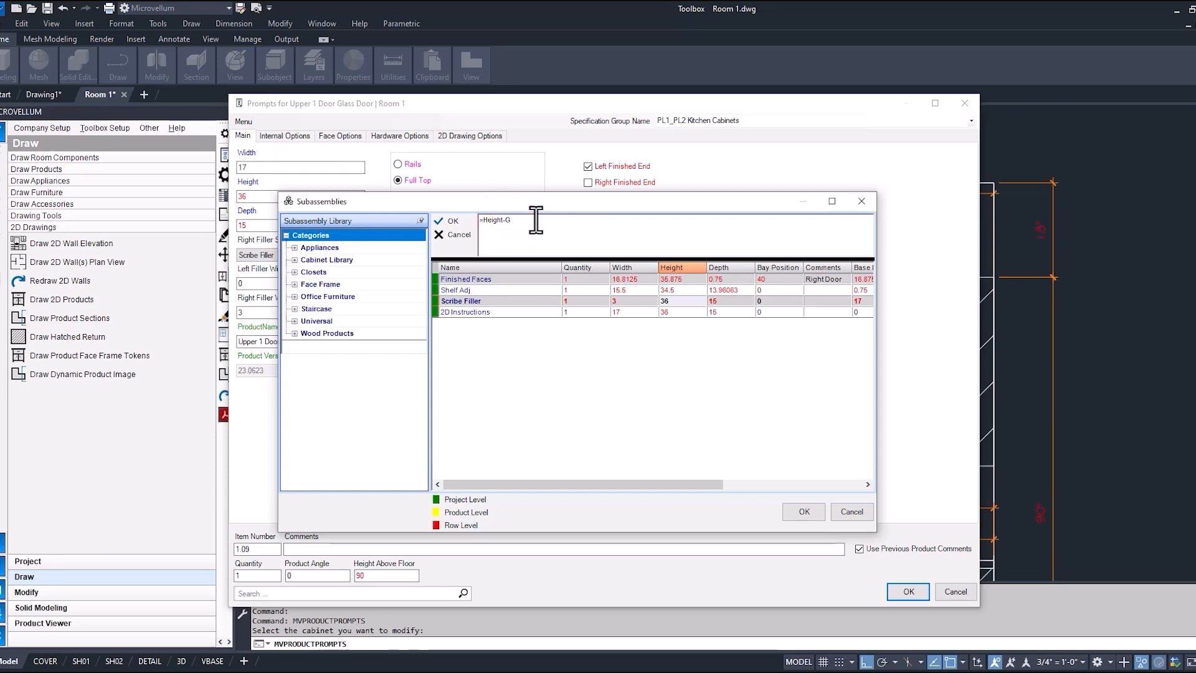
type("Glu")
left_click(457, 221)
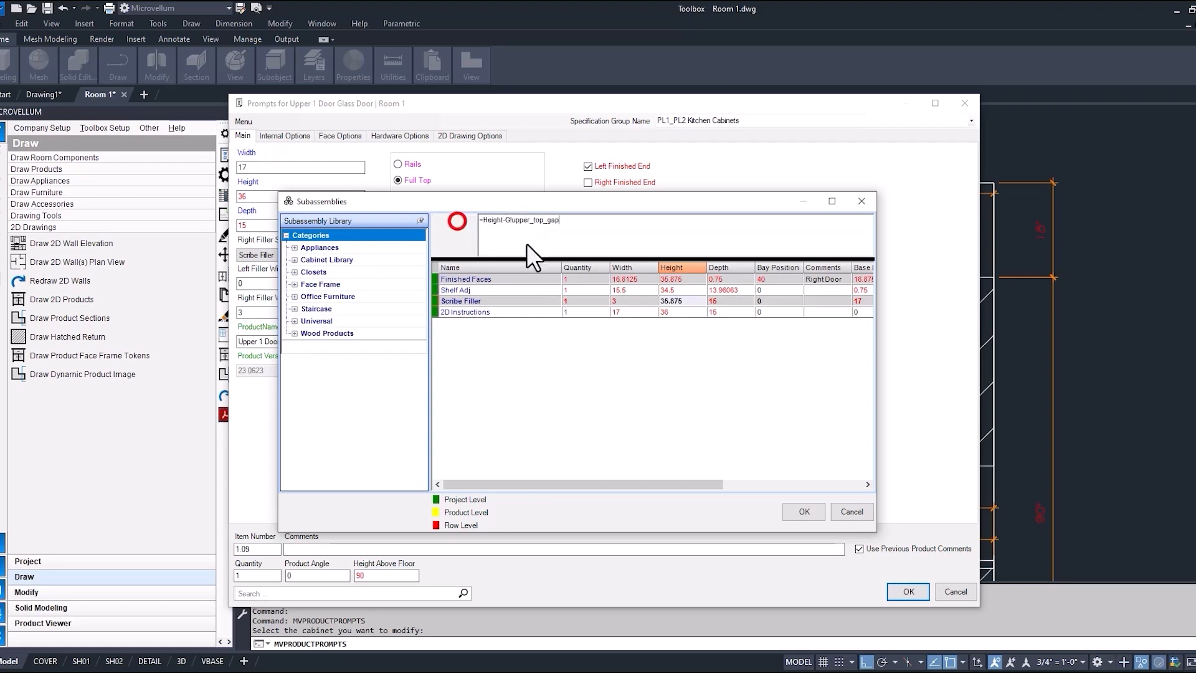
left_click(669, 301)
left_click(804, 512)
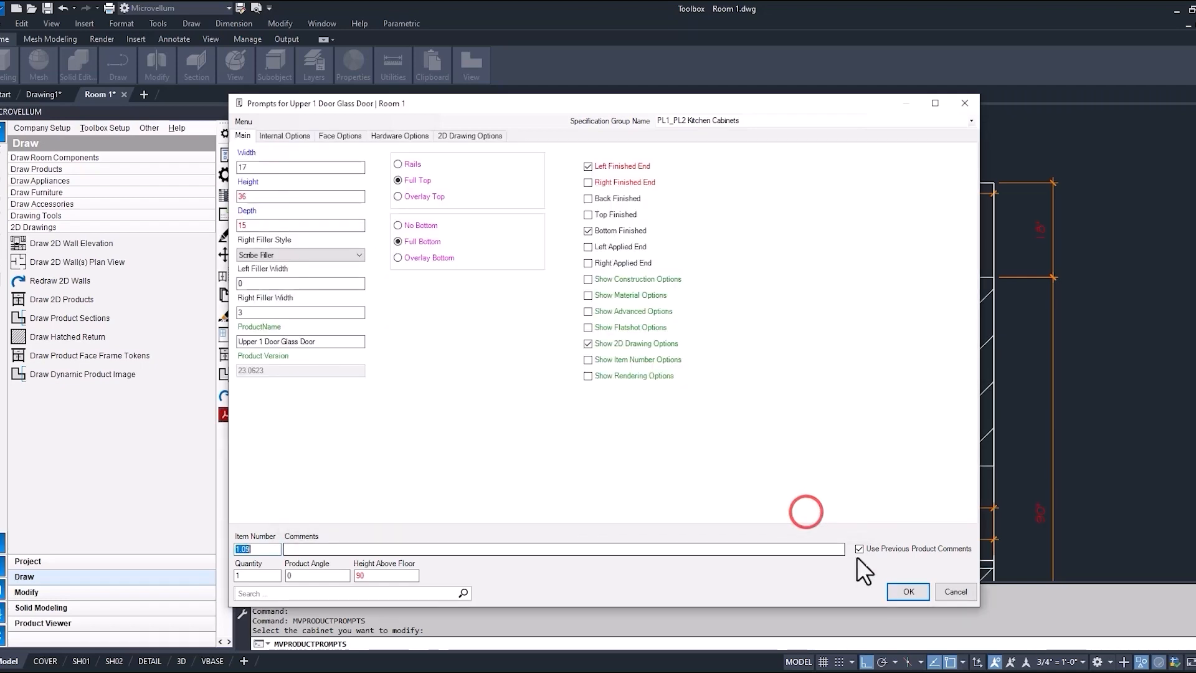
left_click(903, 587)
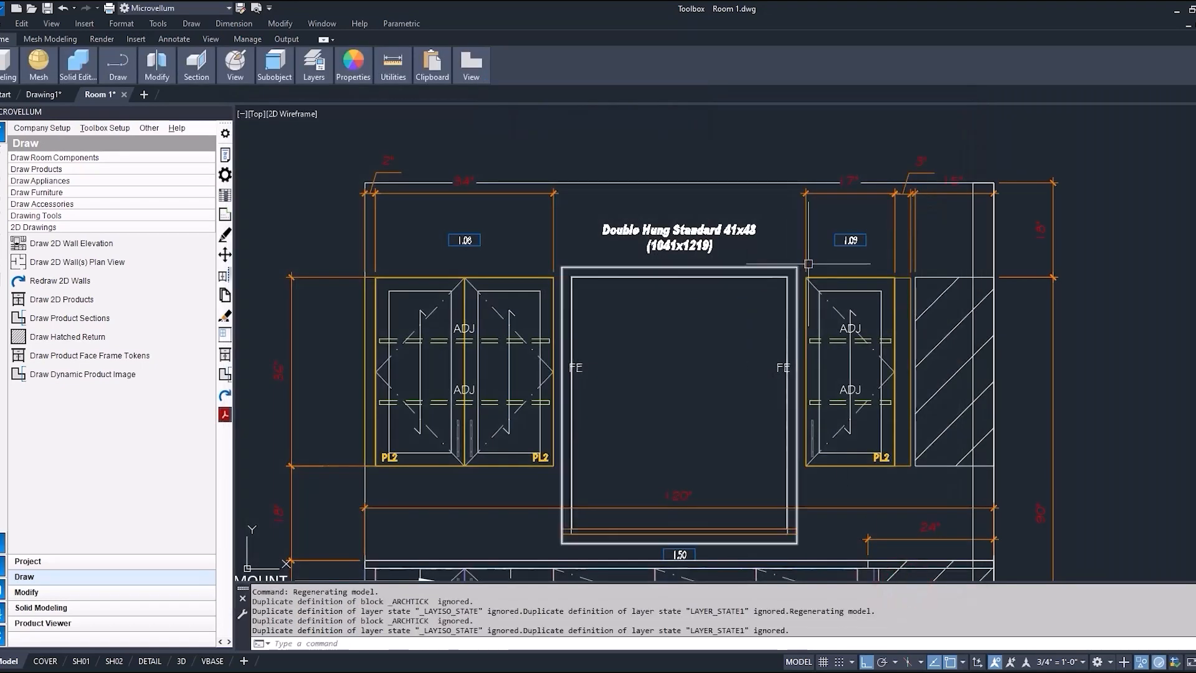
Bring the 15" dimension above the upper hatched return to the front of the draw order.
scroll(962, 179, "up", 2)
left_click(961, 179)
key("Escape")
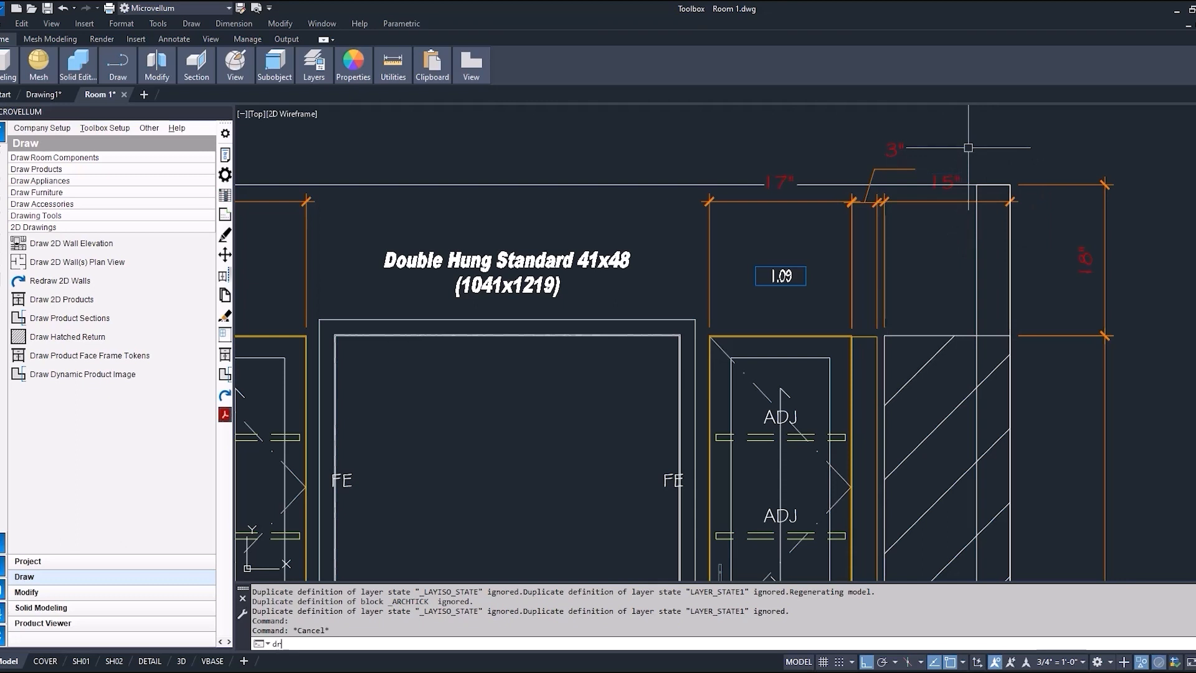
key("Return")
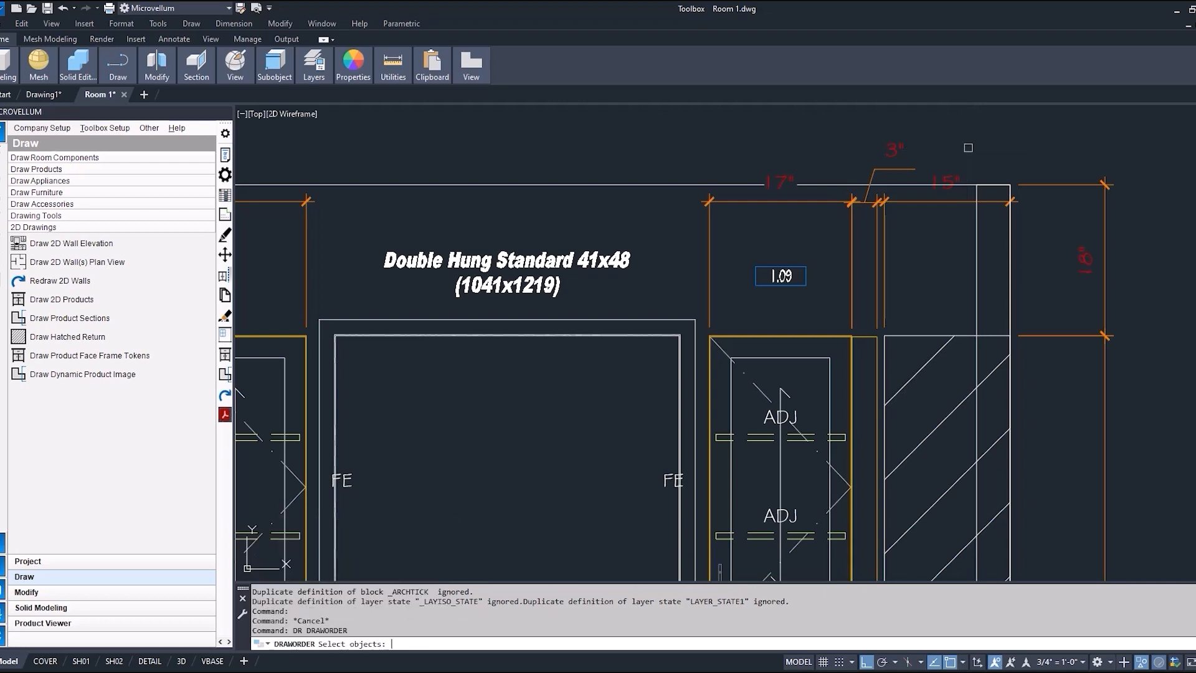
left_click(947, 176)
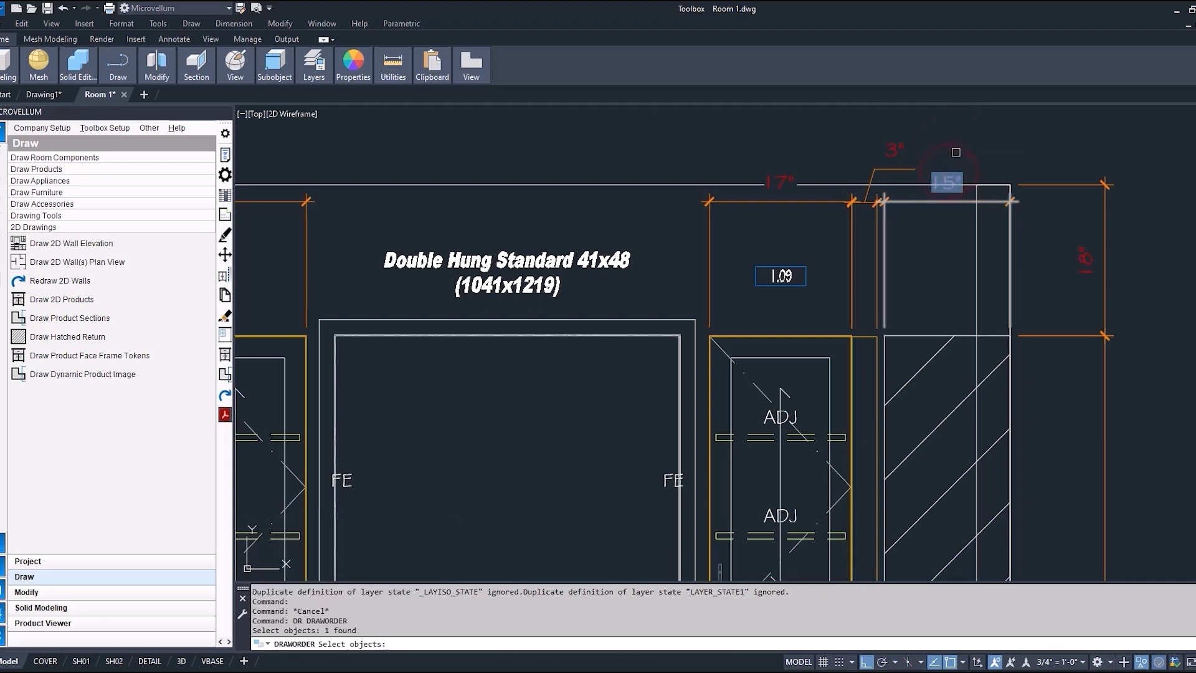
right_click(956, 152)
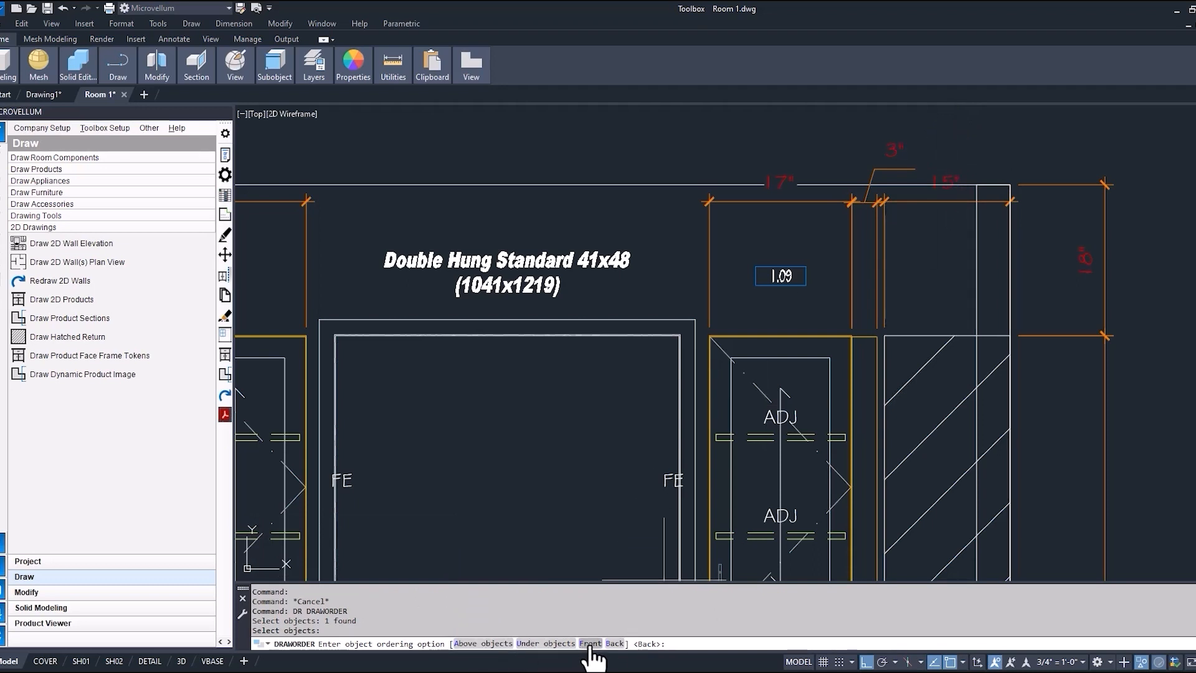
left_click(587, 644)
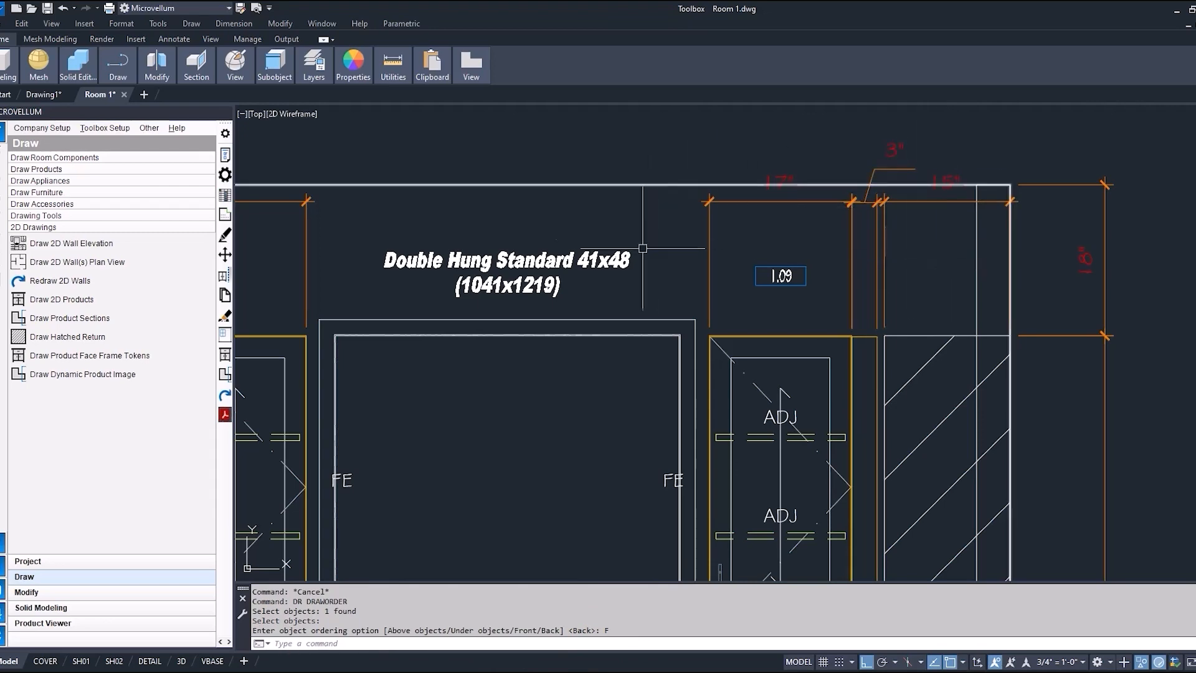
Open the product prompts of the three-drawer base cabinet 1.02 in the sink wall elevation.
scroll(565, 246, "down", 2)
middle_click_drag(532, 385, 547, 285)
scroll(547, 286, "down", 2)
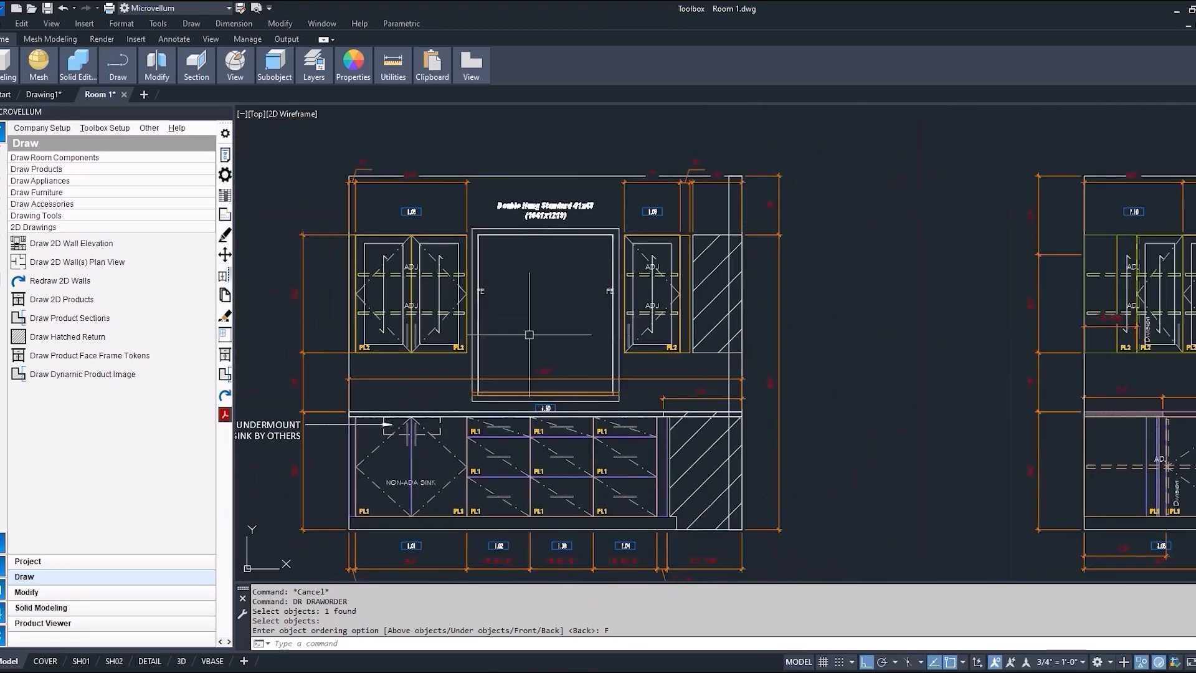
middle_click_drag(490, 399, 571, 335)
mouse_move(907, 671)
left_click(915, 632)
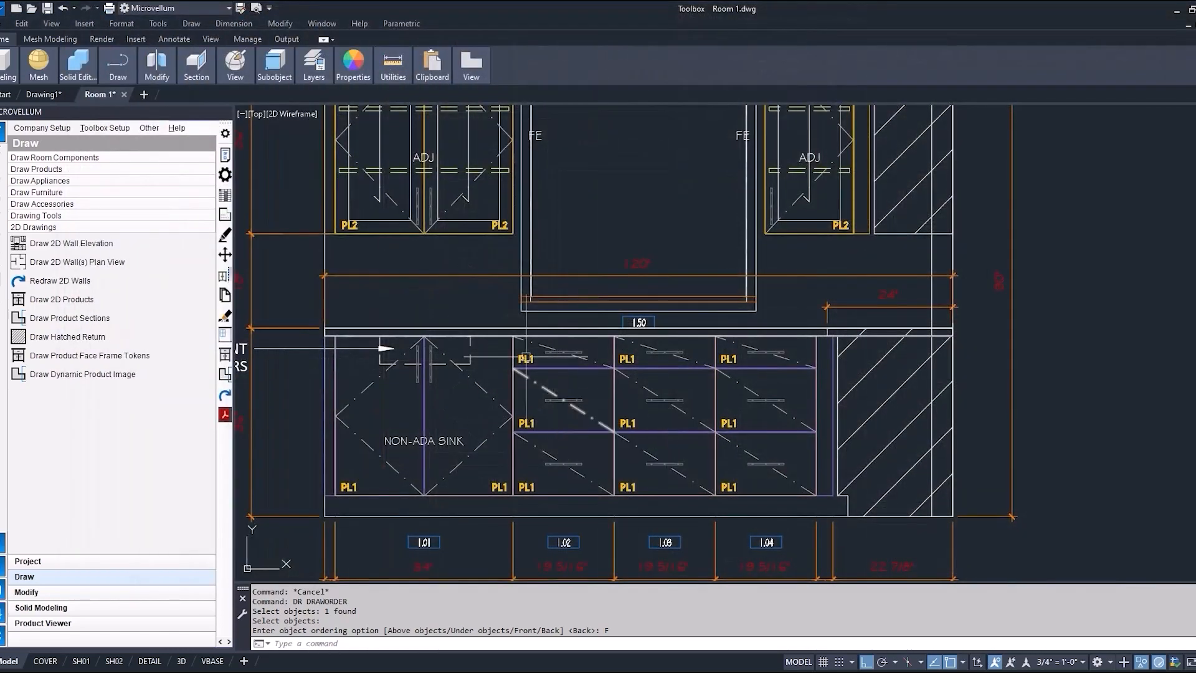
left_click(225, 155)
left_click(548, 365)
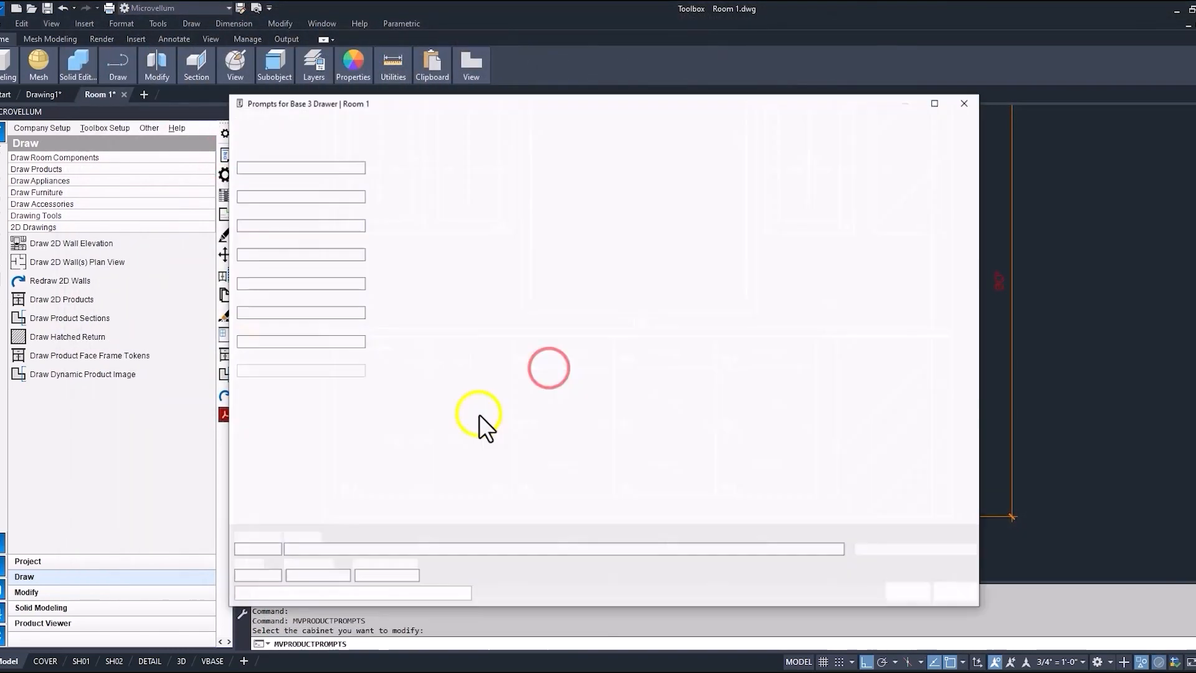
Make the top drawer front equal to the other two in the Drawer Front Calculator, recalculate the heights, and accept them.
right_click(480, 413)
left_click(528, 426)
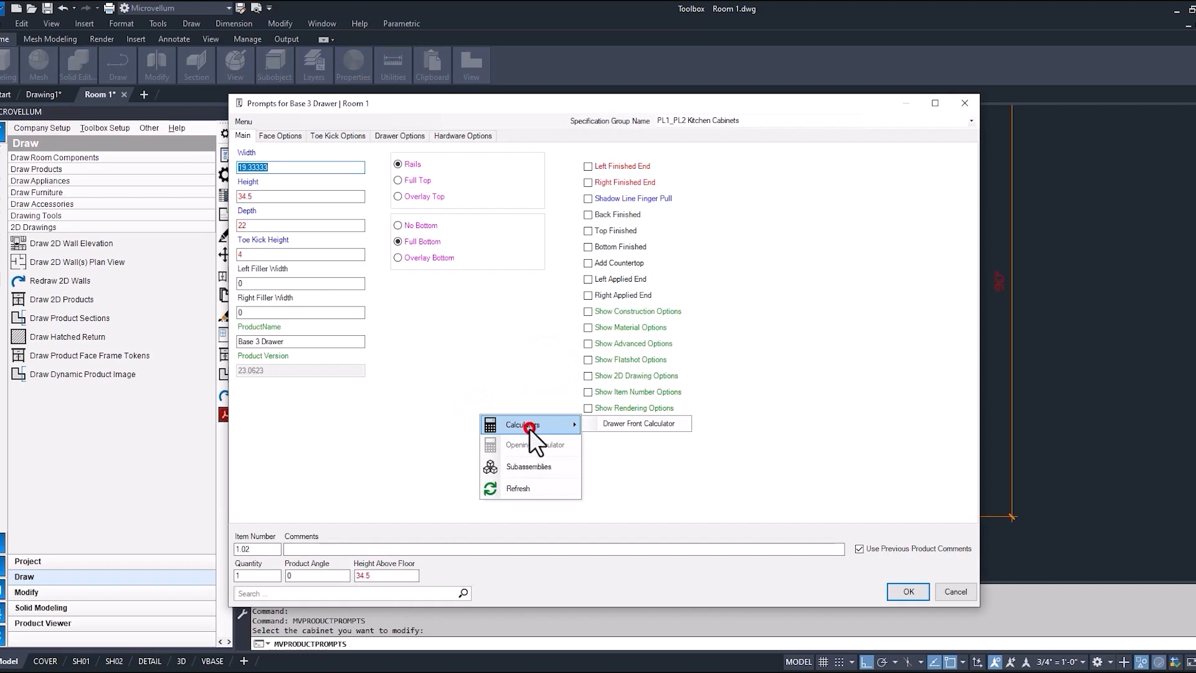
left_click(616, 425)
left_click(673, 242)
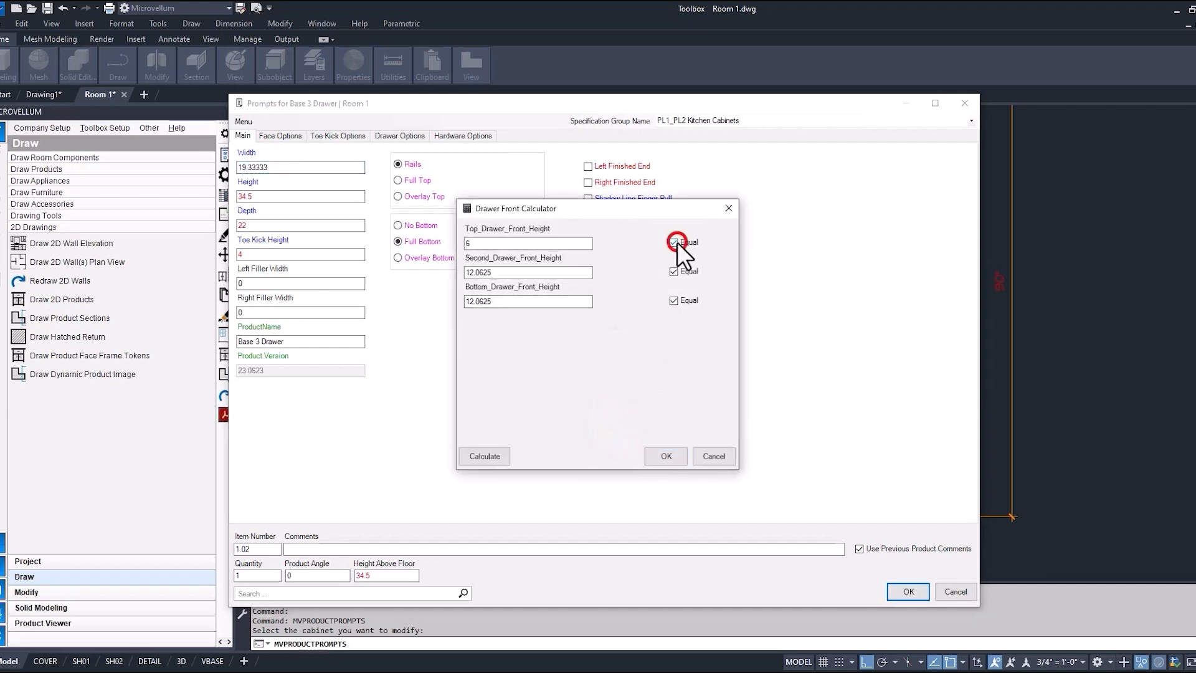
left_click(487, 456)
left_click(665, 456)
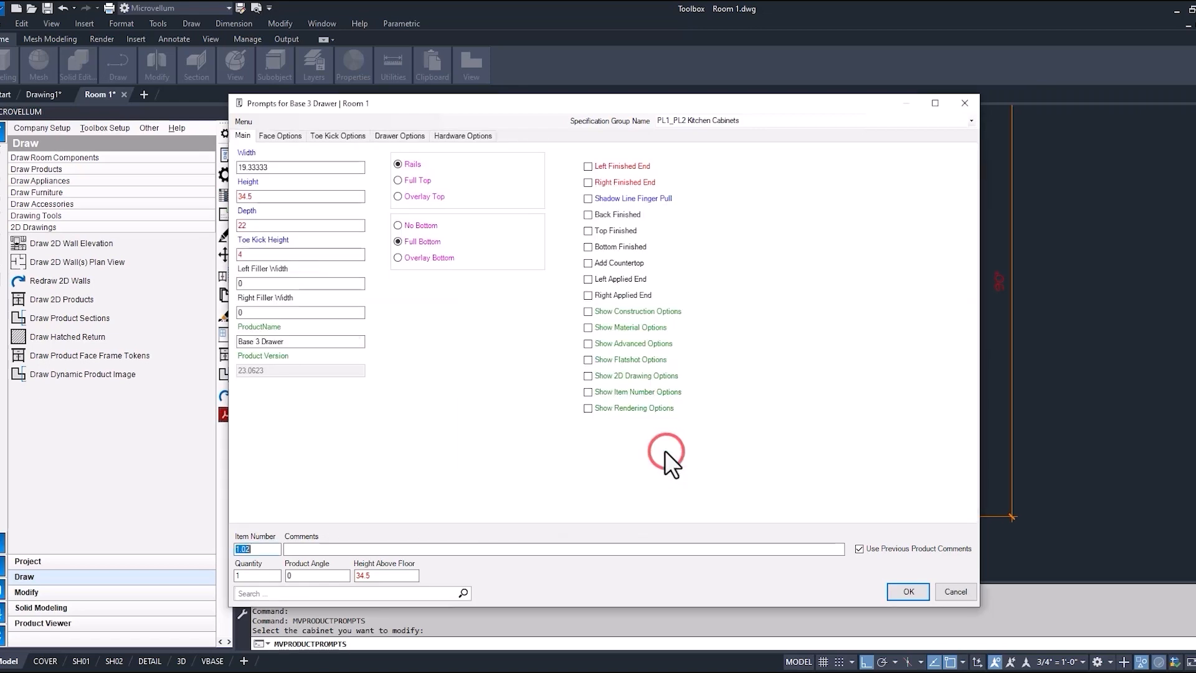
Apply the product prompt changes to base cabinet 1.02 and redraw its plan view.
left_click(909, 592)
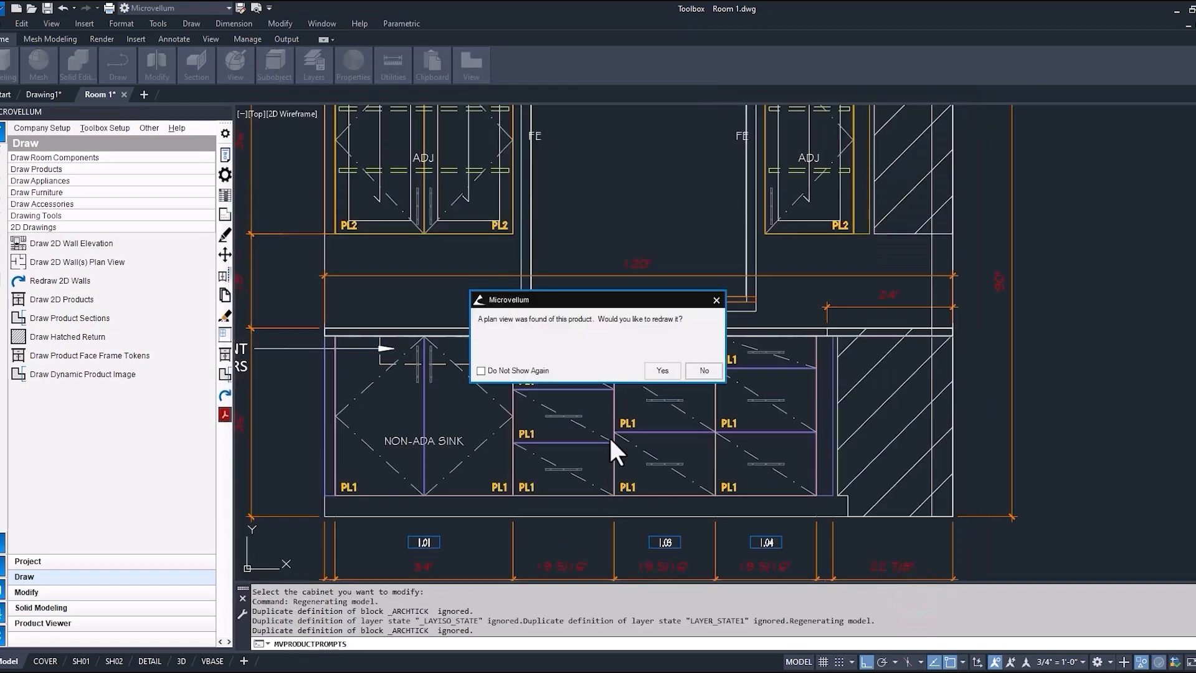
left_click(662, 370)
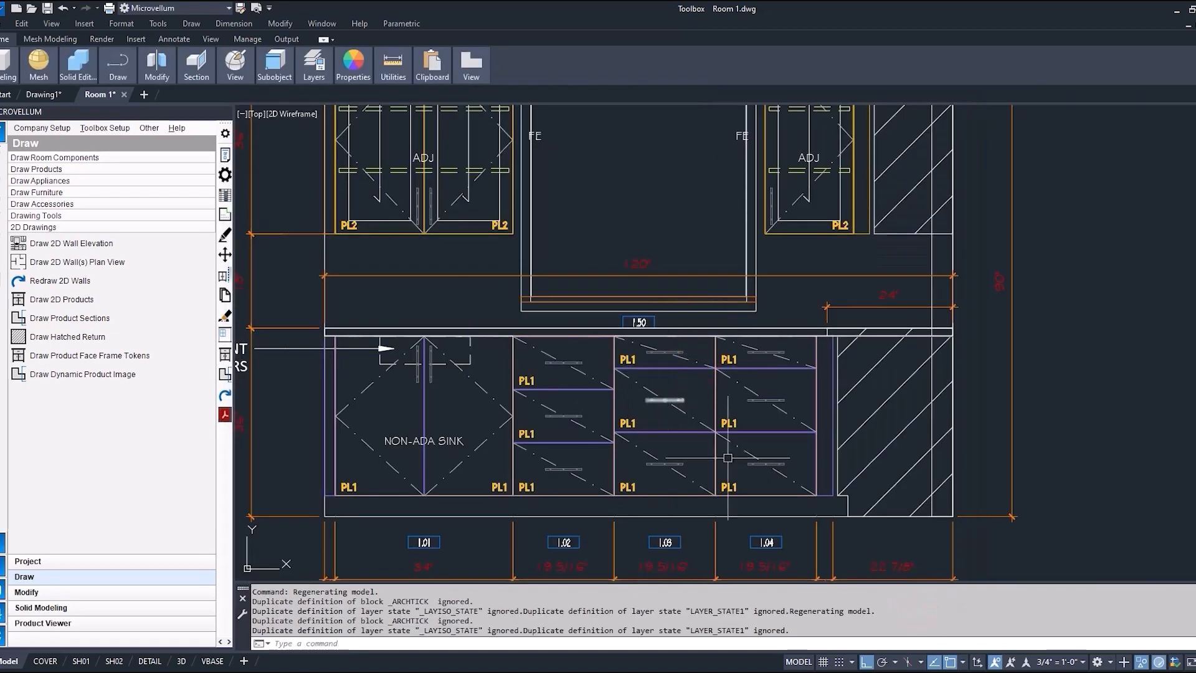
Make the top drawer front of base cabinet 1.03 equal to the other two with the Drawer Front Calculator, recalculate, and apply the changes.
left_click(223, 154)
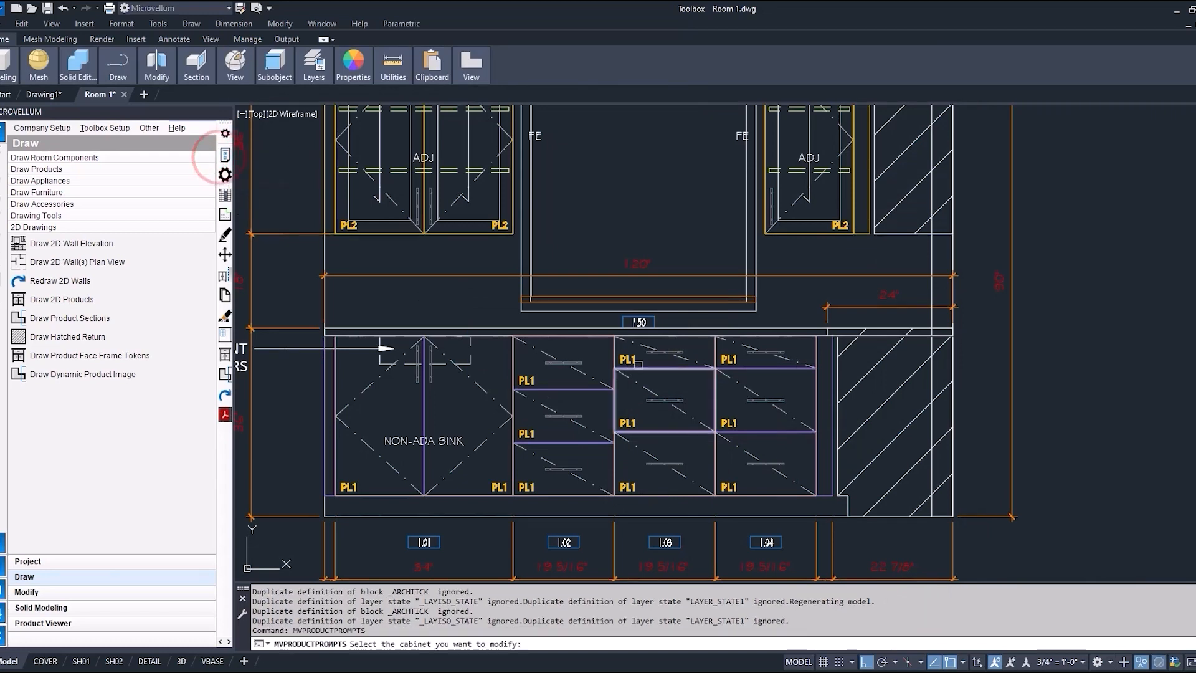
left_click(637, 363)
right_click(506, 404)
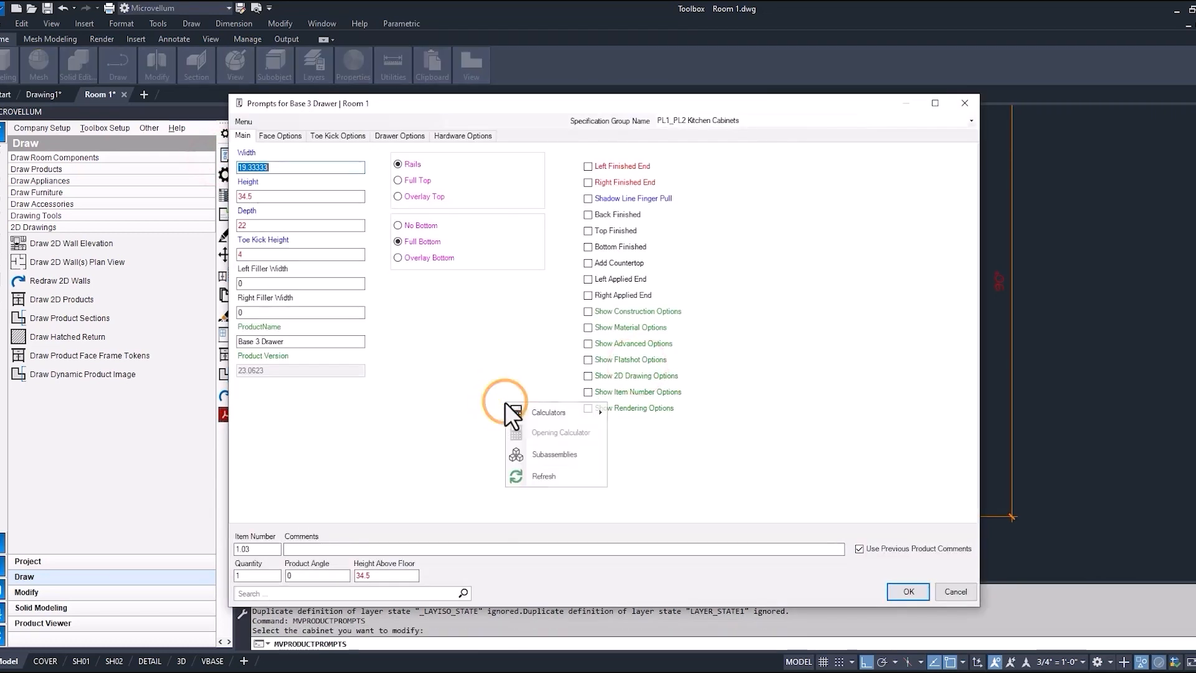
left_click(571, 416)
left_click(652, 411)
left_click(675, 243)
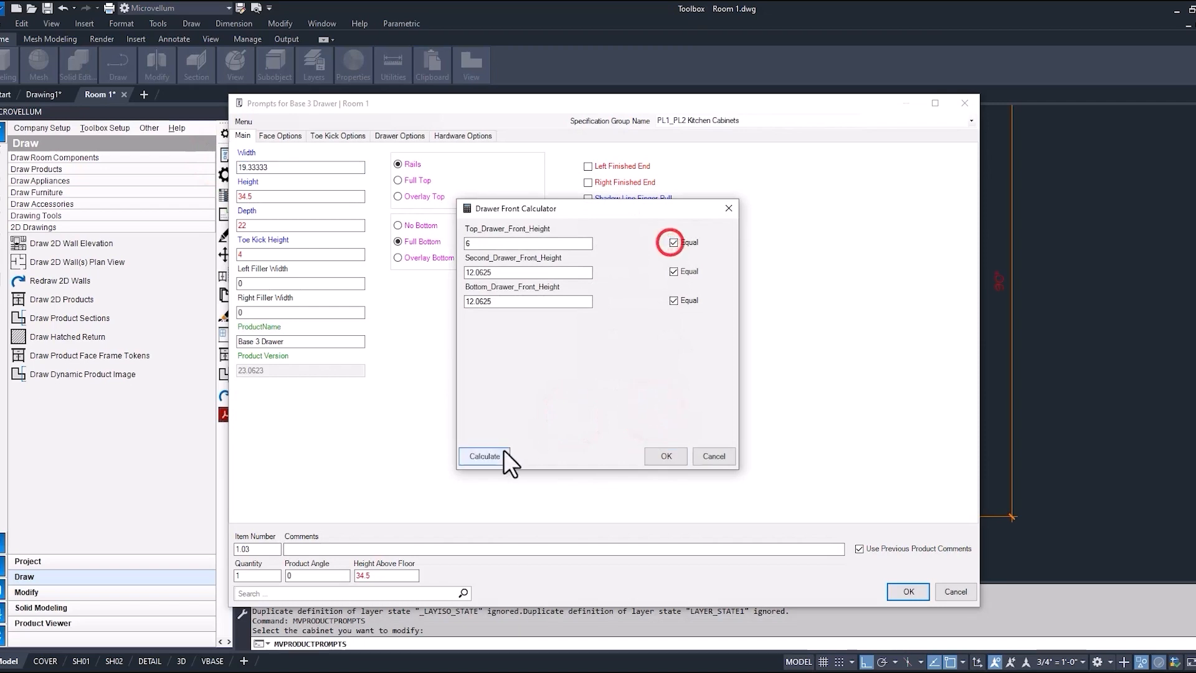
left_click(504, 450)
left_click(676, 453)
left_click(926, 593)
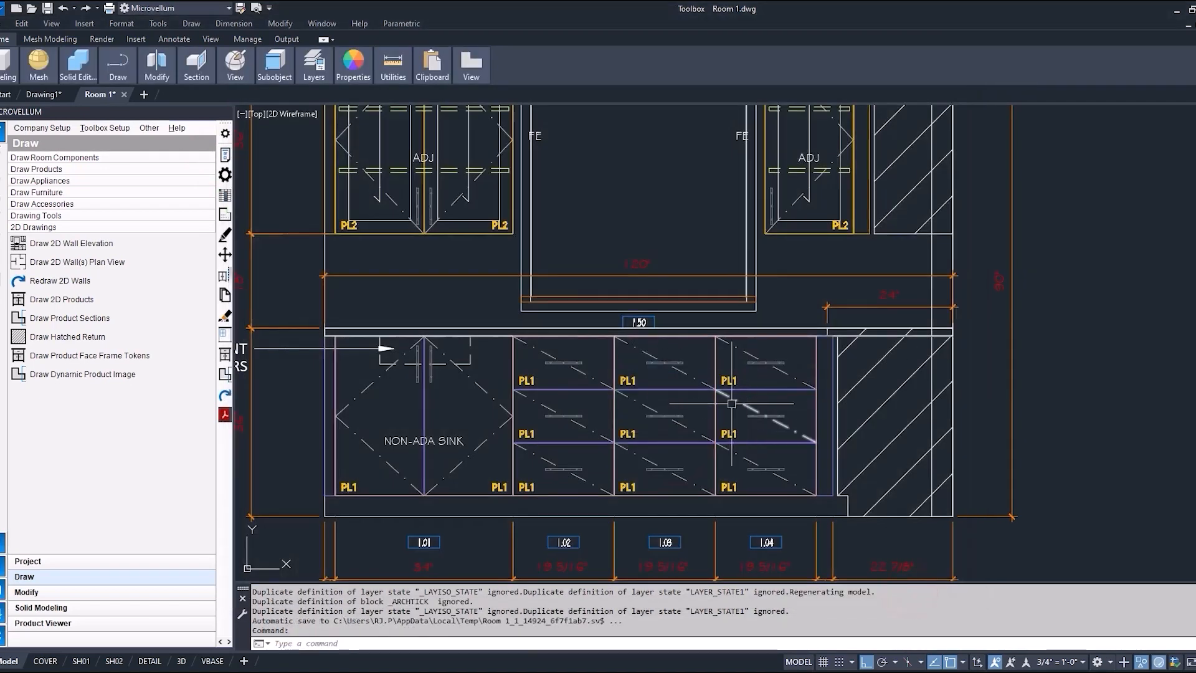